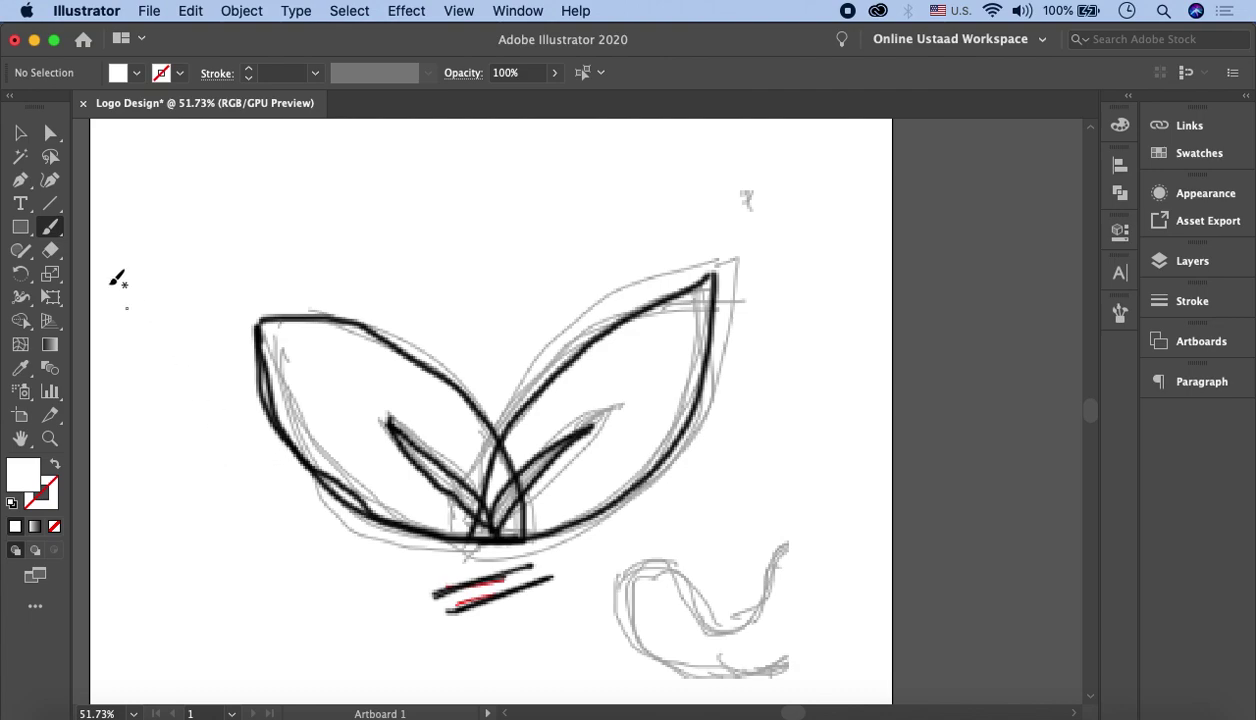
Set the Paintbrush tool's Fidelity to Smooth, keeping Keep Selected on.
{"action": "double_click", "coordinate": [51, 236]}
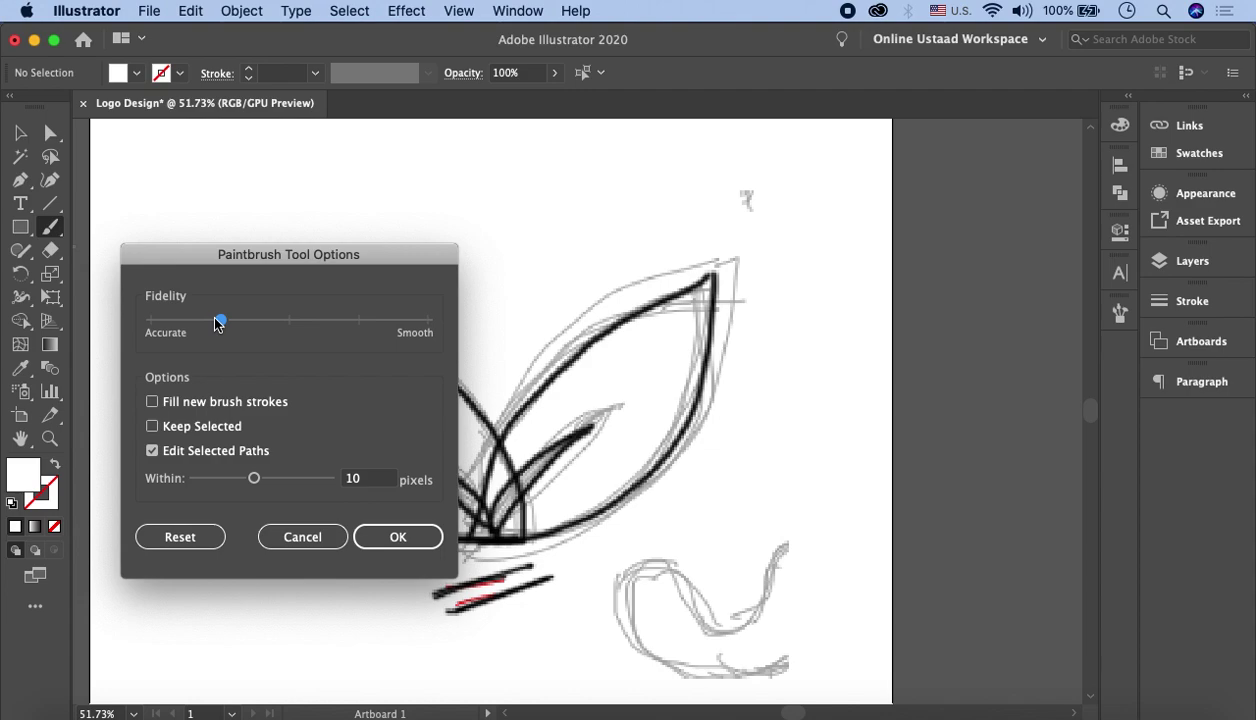
{"action": "left_click_drag", "start_coordinate": [289, 322], "coordinate": [397, 327]}
{"action": "left_click", "coordinate": [370, 533]}
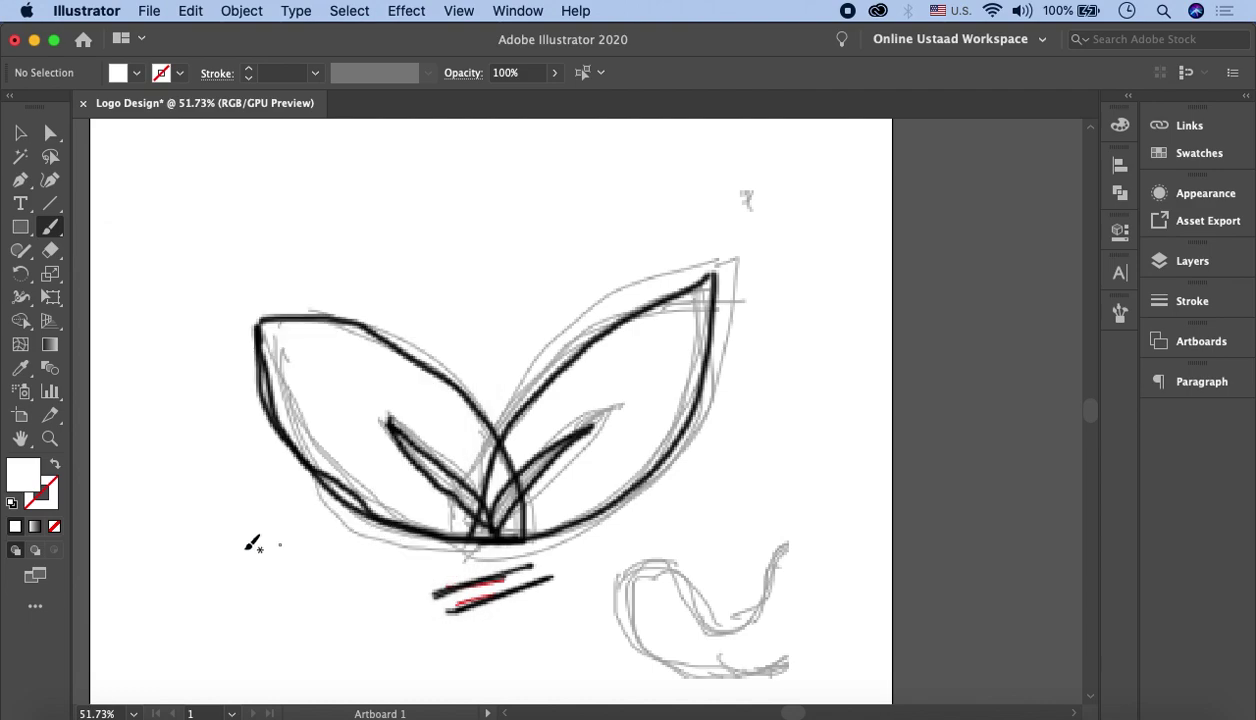
Give new paths no fill and a mint-green #1beab4 stroke, then close the Color panel.
{"action": "left_click", "coordinate": [55, 466]}
{"action": "double_click", "coordinate": [48, 490]}
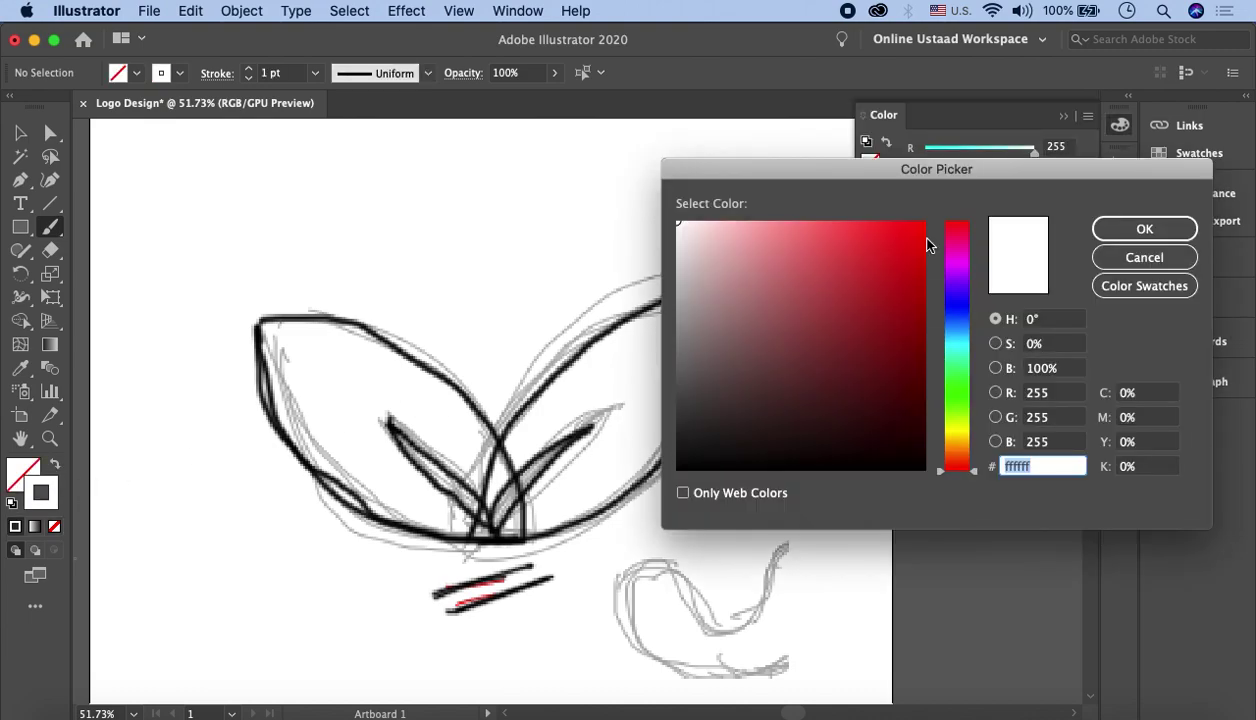
{"action": "left_click", "coordinate": [963, 352]}
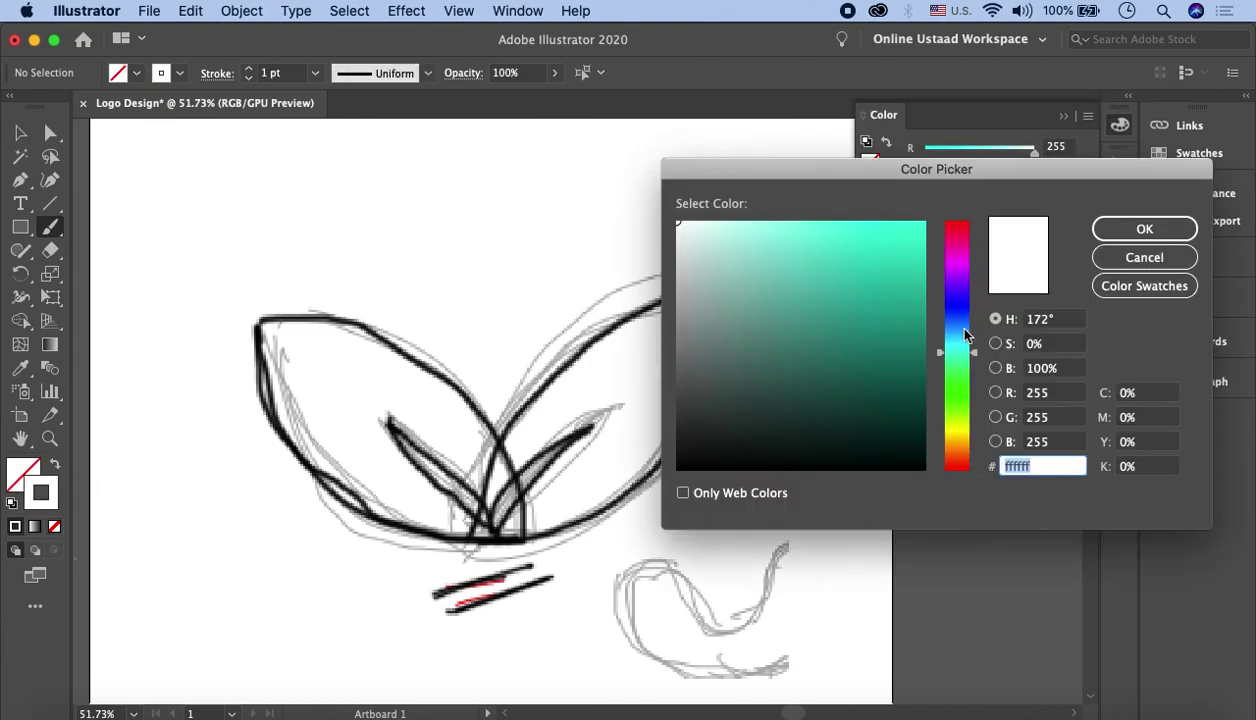
{"action": "left_click", "coordinate": [951, 266]}
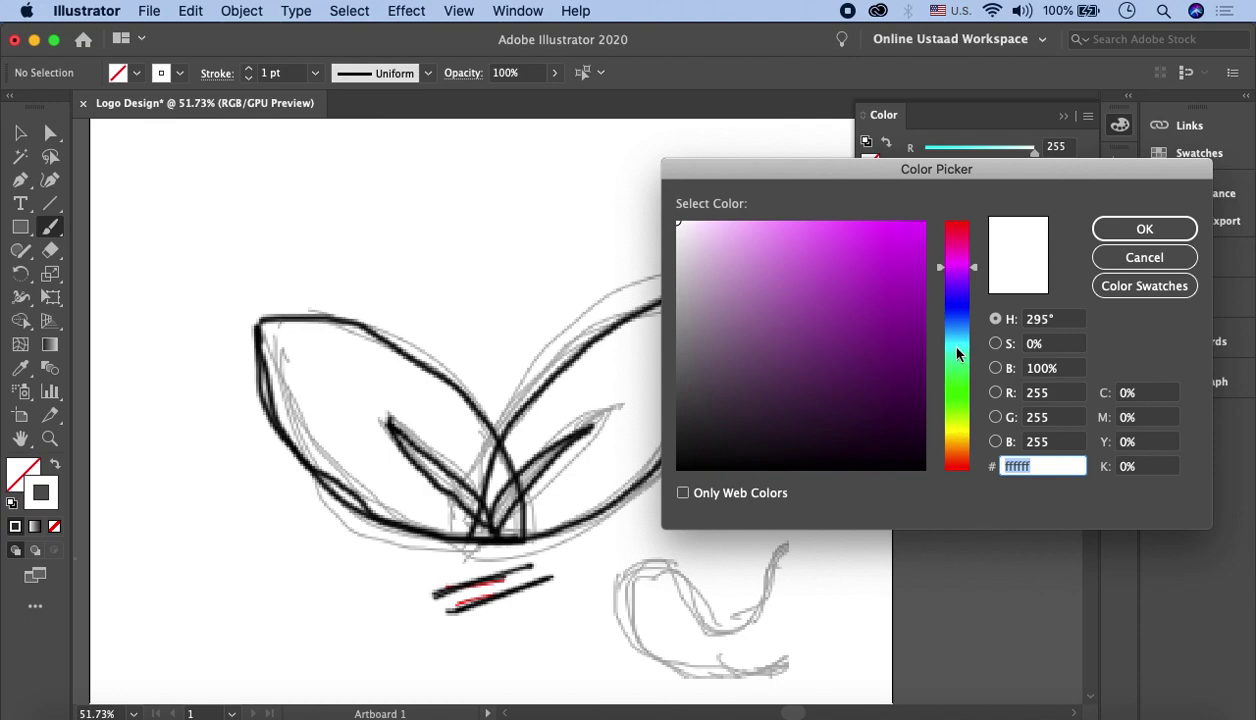
{"action": "left_click", "coordinate": [955, 357]}
{"action": "left_click", "coordinate": [896, 241]}
{"action": "left_click", "coordinate": [1115, 229]}
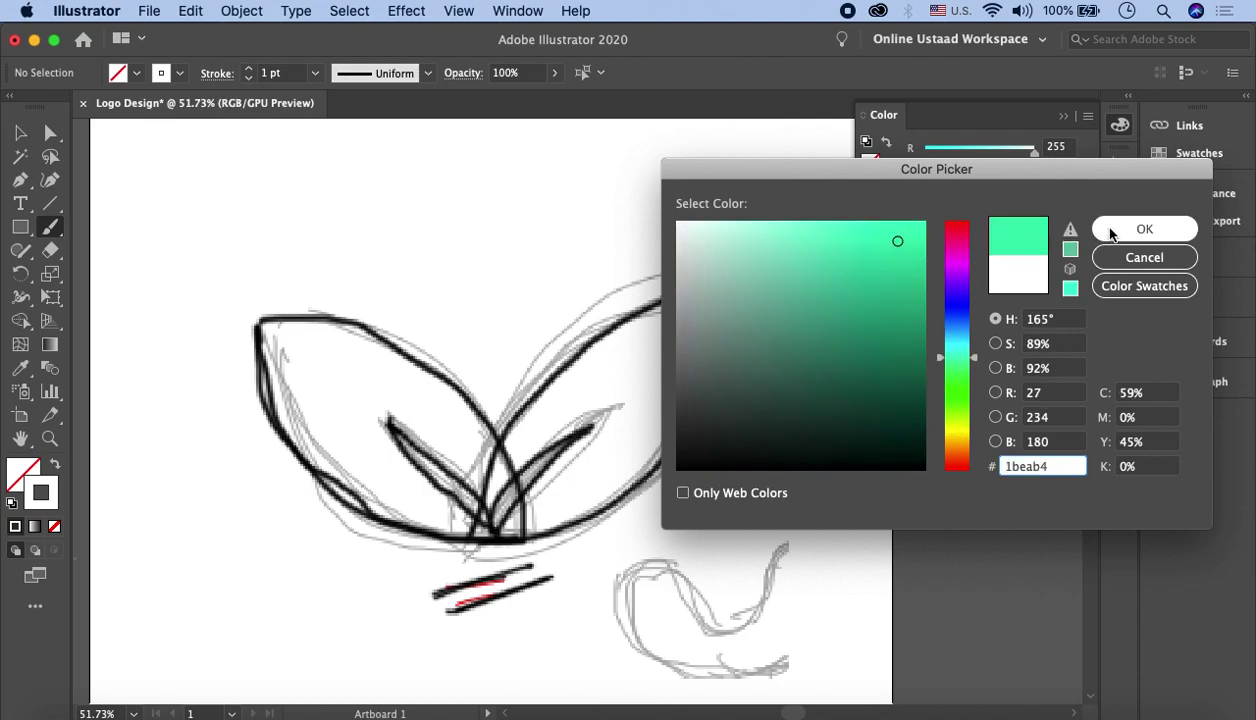
{"action": "left_click", "coordinate": [1062, 119]}
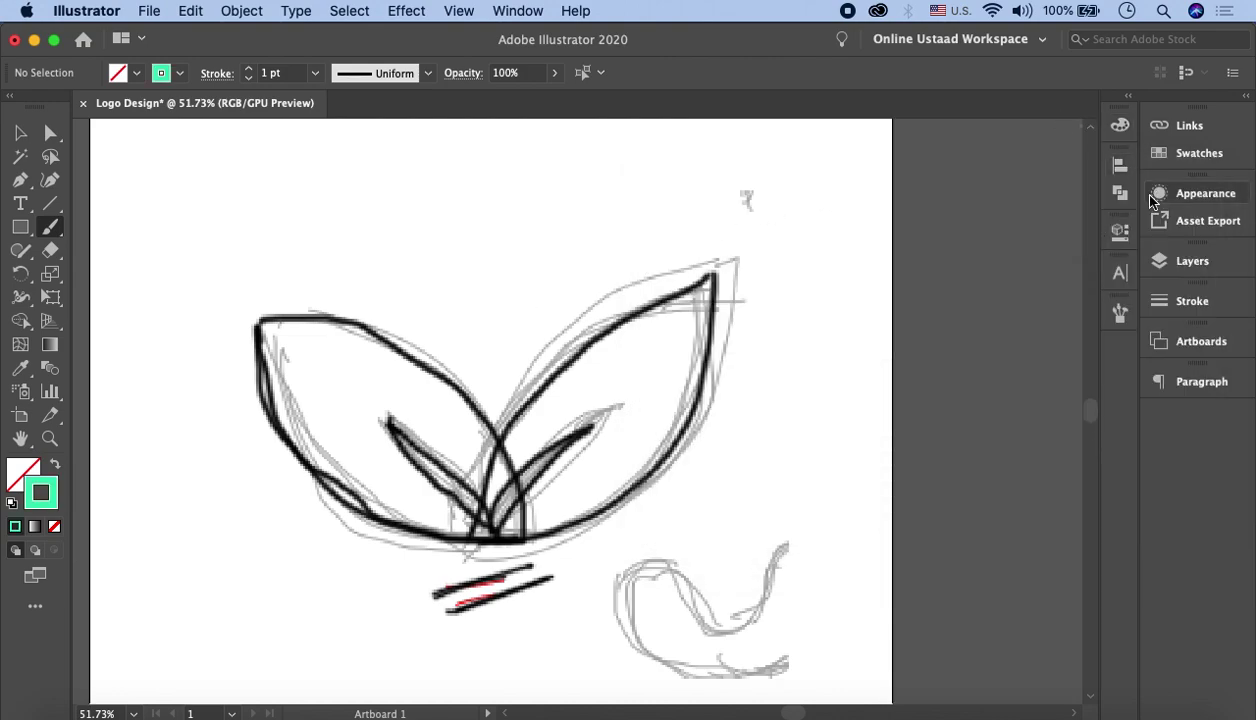
{"action": "left_click", "coordinate": [1192, 260]}
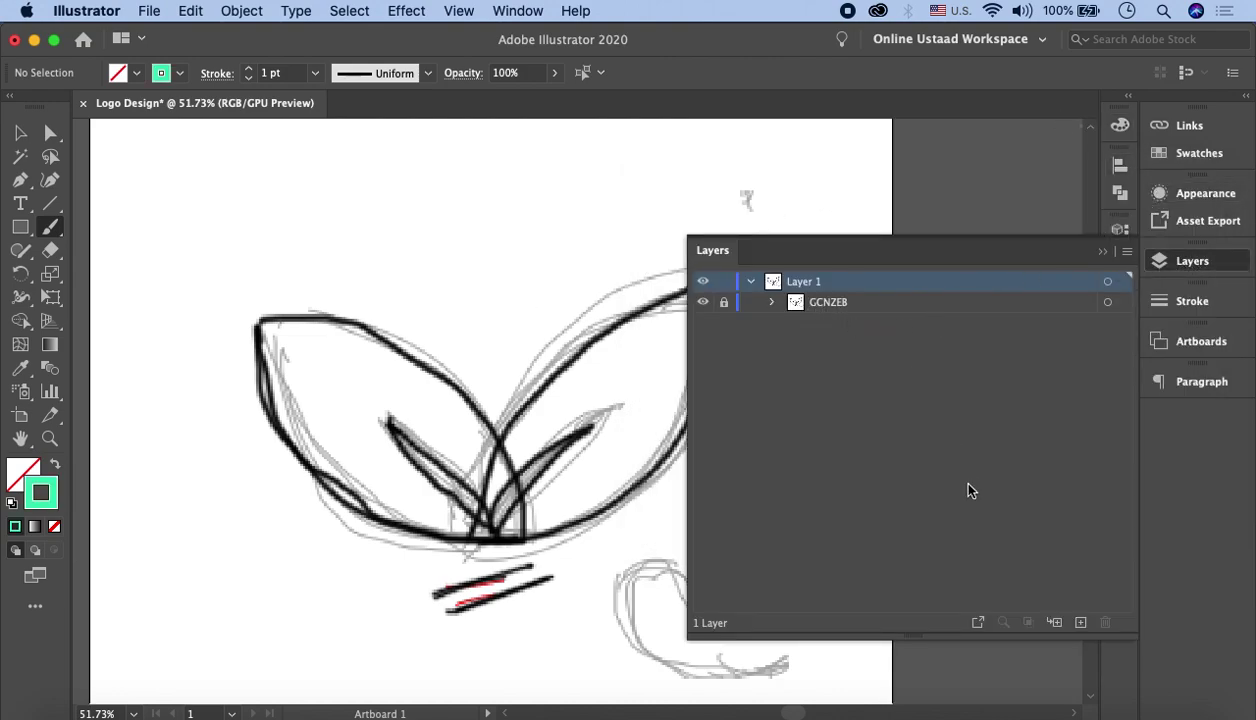
Add a new layer named 'Vector Logo' above Layer 1 and collapse the Layers panel.
{"action": "left_click", "coordinate": [1080, 622]}
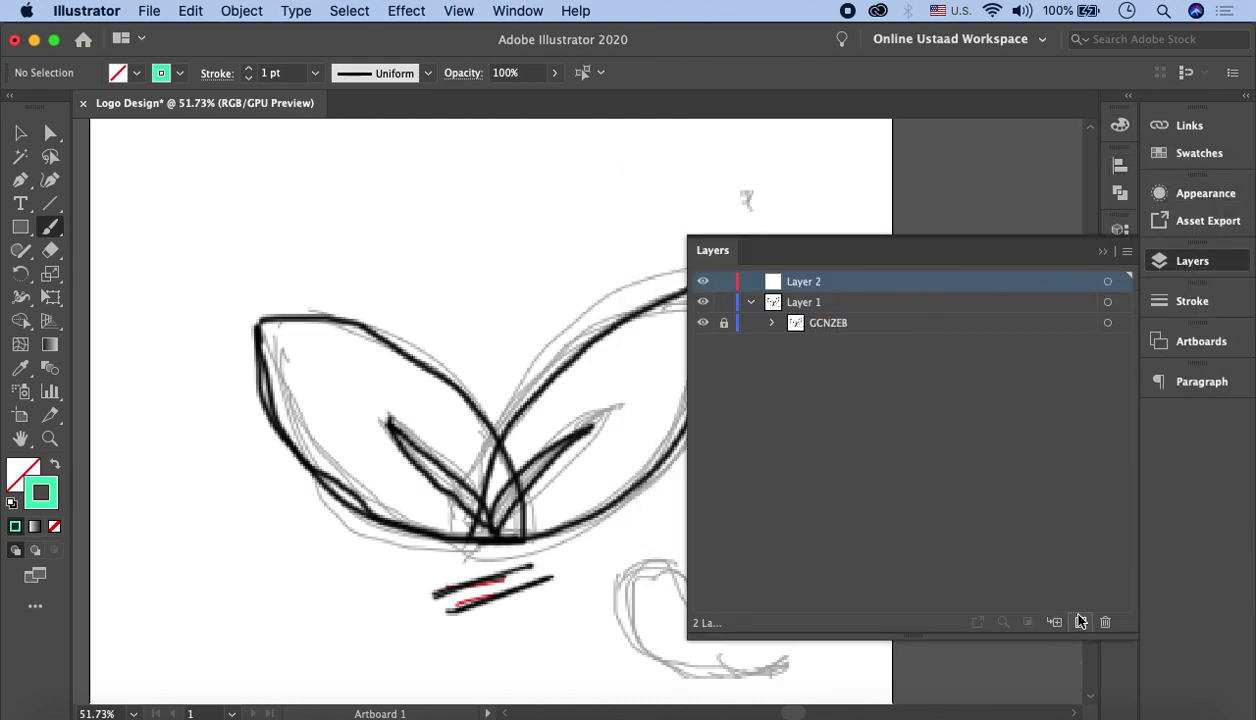
{"action": "double_click", "coordinate": [812, 283]}
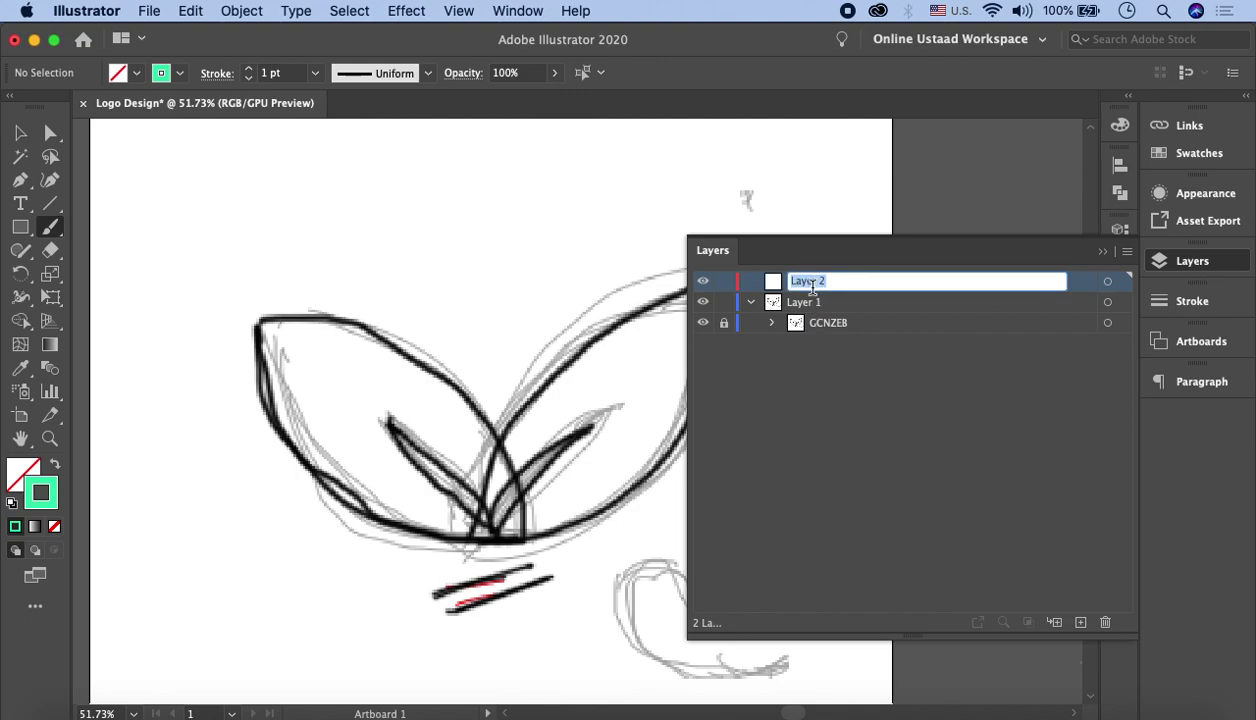
{"action": "type", "text": "Vector Logo"}
{"action": "key", "text": "Return"}
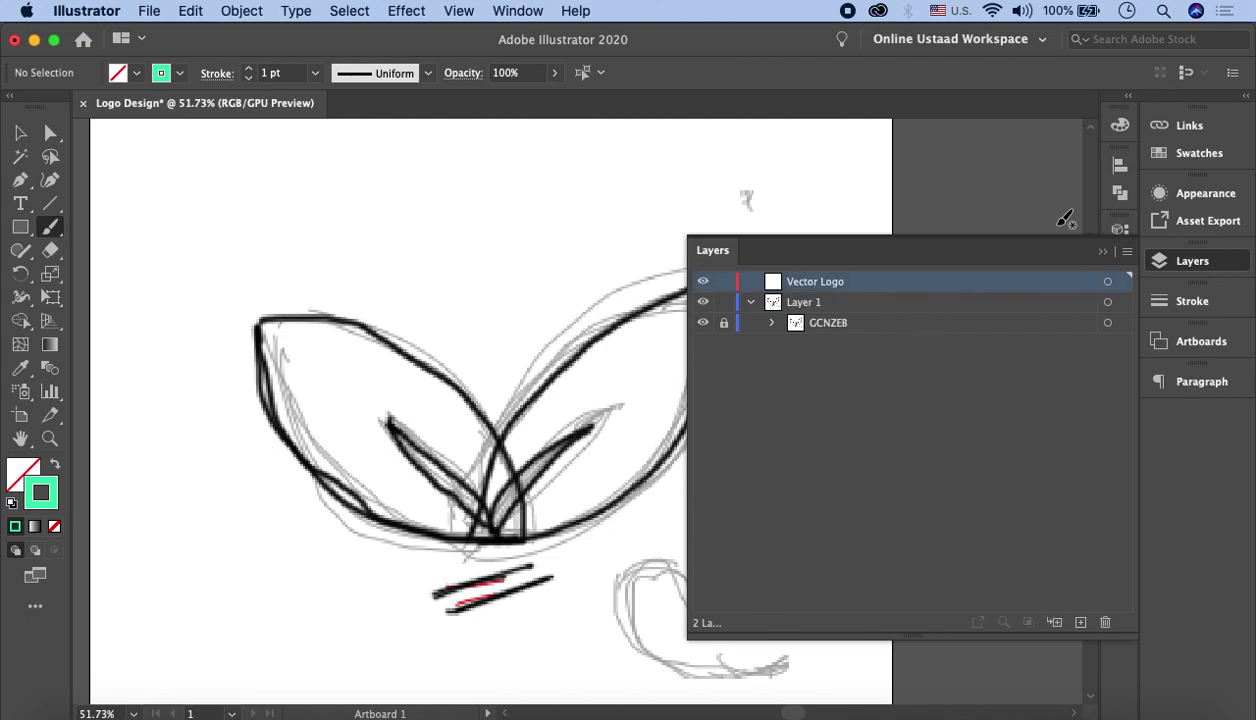
{"action": "left_click", "coordinate": [1104, 253]}
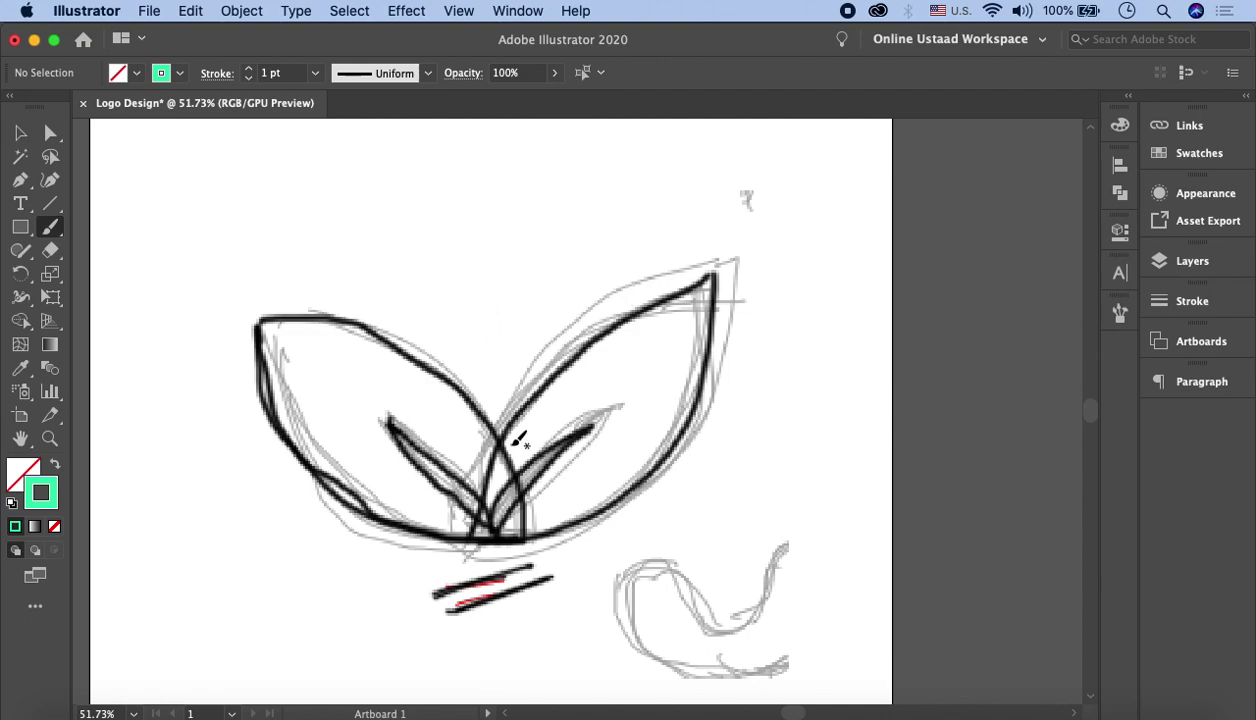
Draw a test brush stroke up from the leaf base, then undo it.
{"action": "left_click", "coordinate": [1185, 260]}
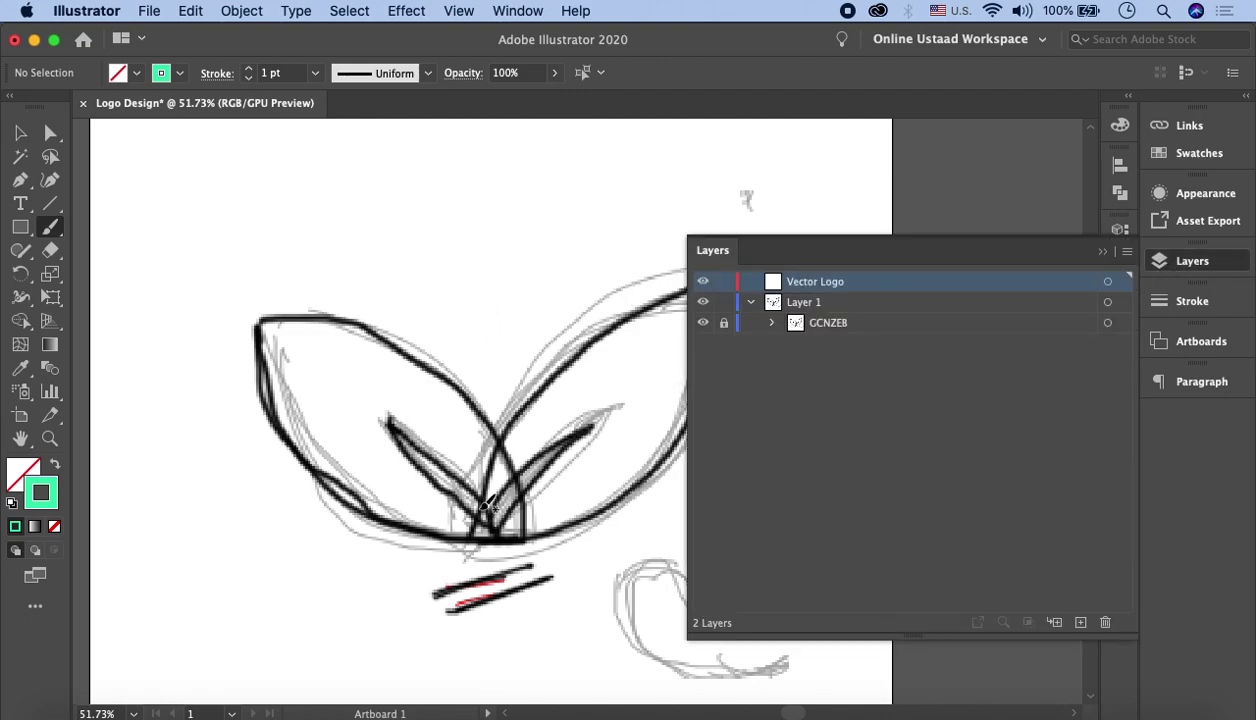
{"action": "left_click_drag", "start_coordinate": [474, 527], "coordinate": [567, 362]}
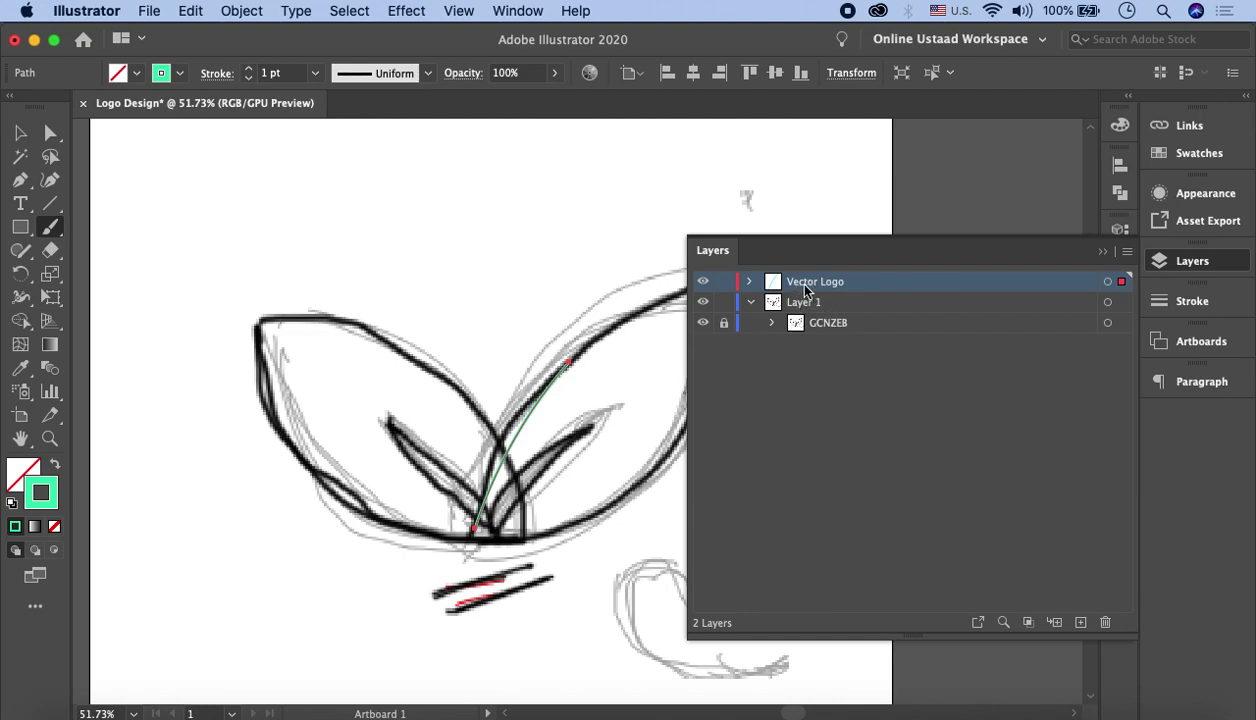
{"action": "key", "text": "ctrl+z"}
Zoom around the leaf base and bring back the Paintbrush tool options.
{"action": "scroll", "coordinate": [623, 355], "scroll_direction": "up", "scroll_amount": 3}
{"action": "scroll", "coordinate": [623, 355], "scroll_direction": "right", "scroll_amount": 2}
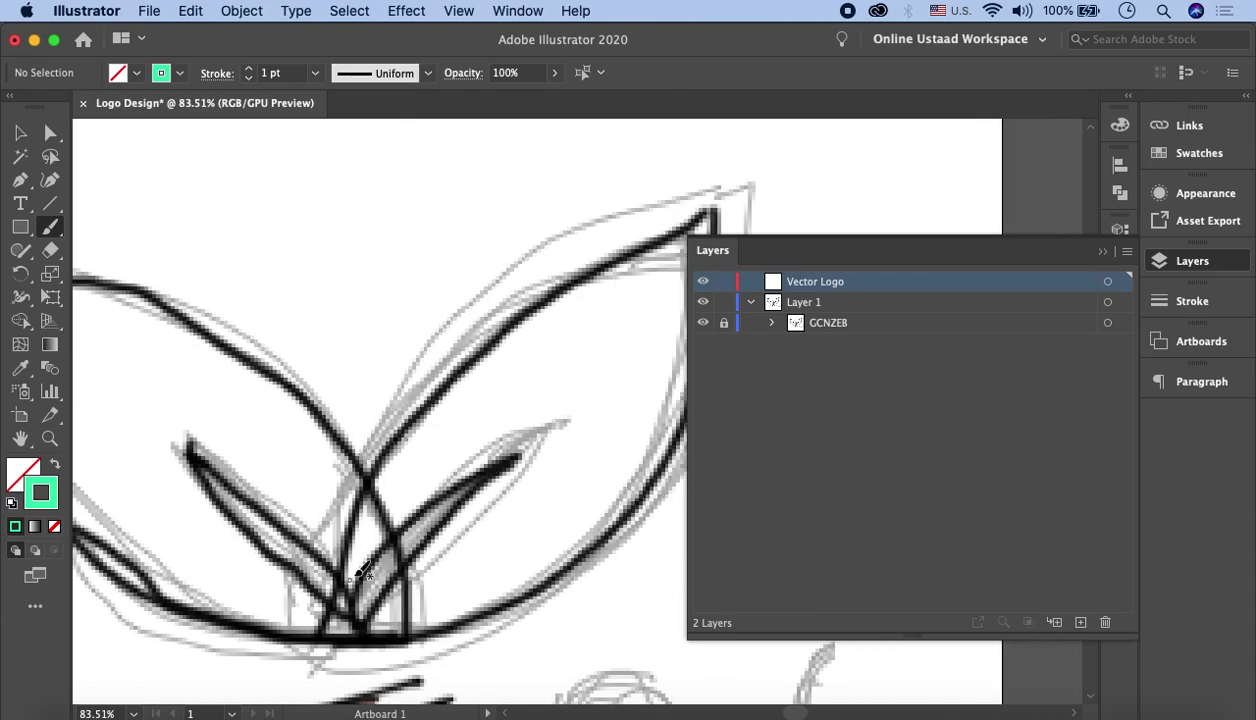
{"action": "scroll", "coordinate": [390, 525], "scroll_direction": "down", "scroll_amount": 2}
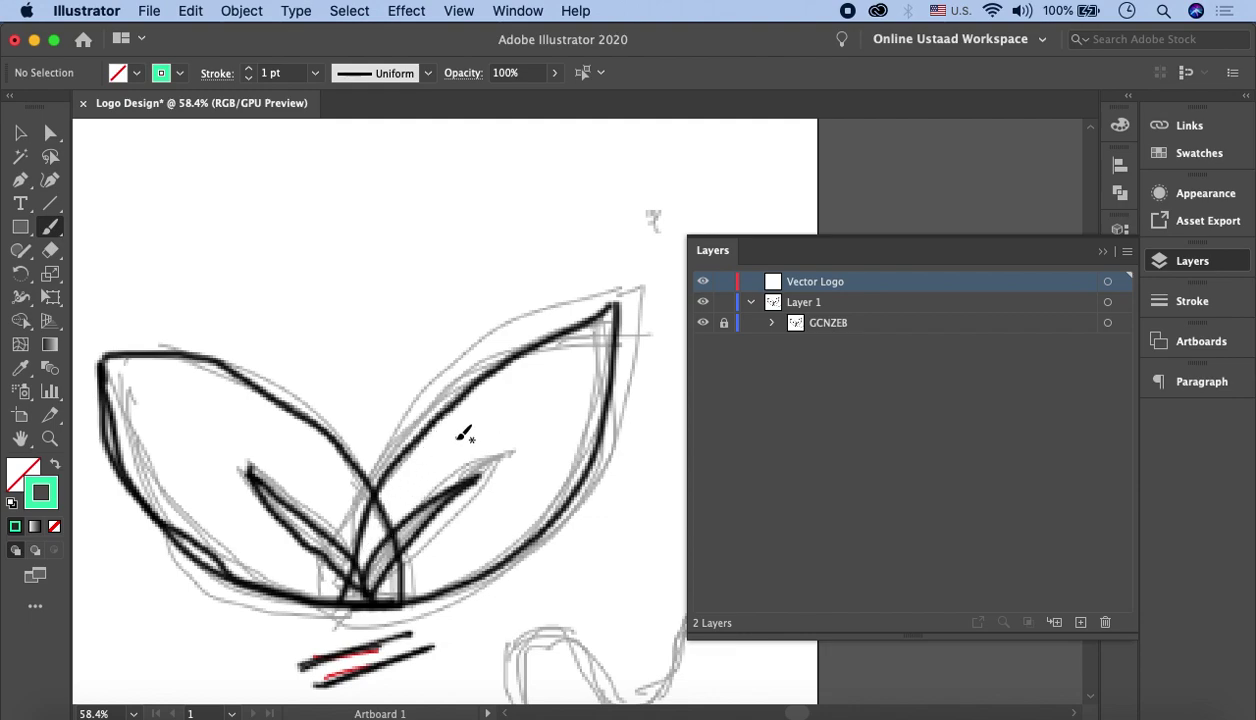
{"action": "scroll", "coordinate": [350, 448], "scroll_direction": "up", "scroll_amount": 2}
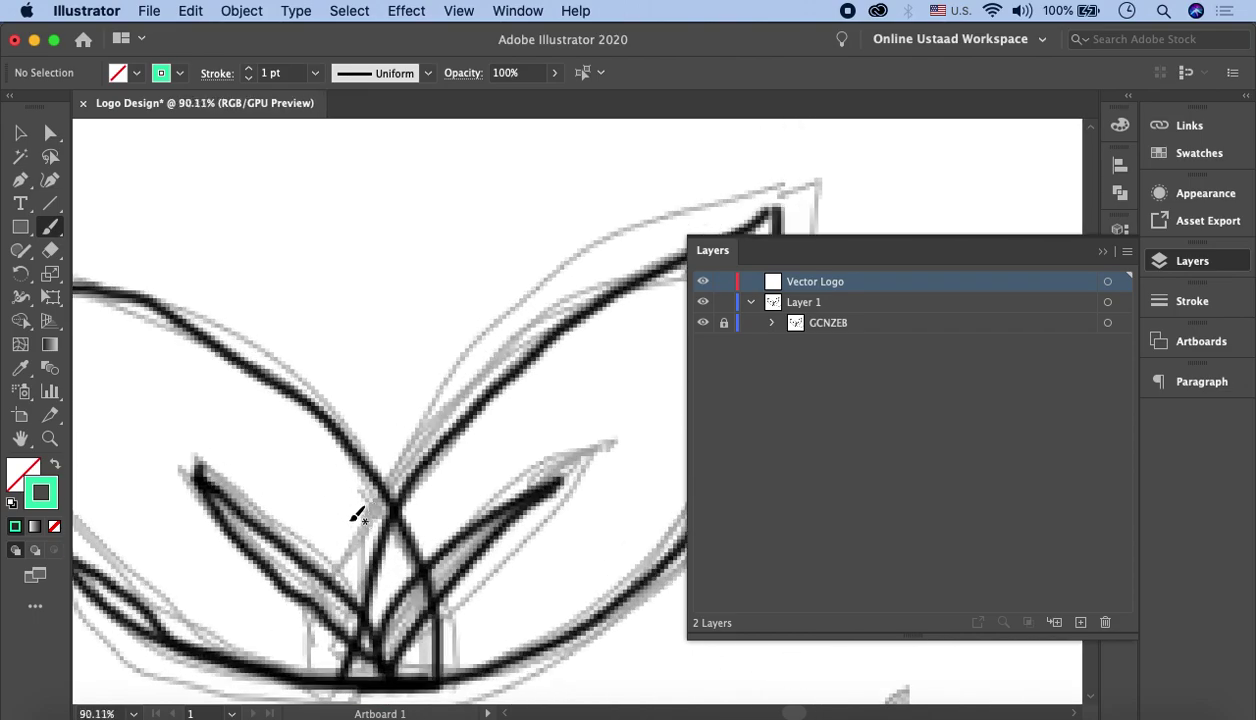
{"action": "double_click", "coordinate": [53, 232]}
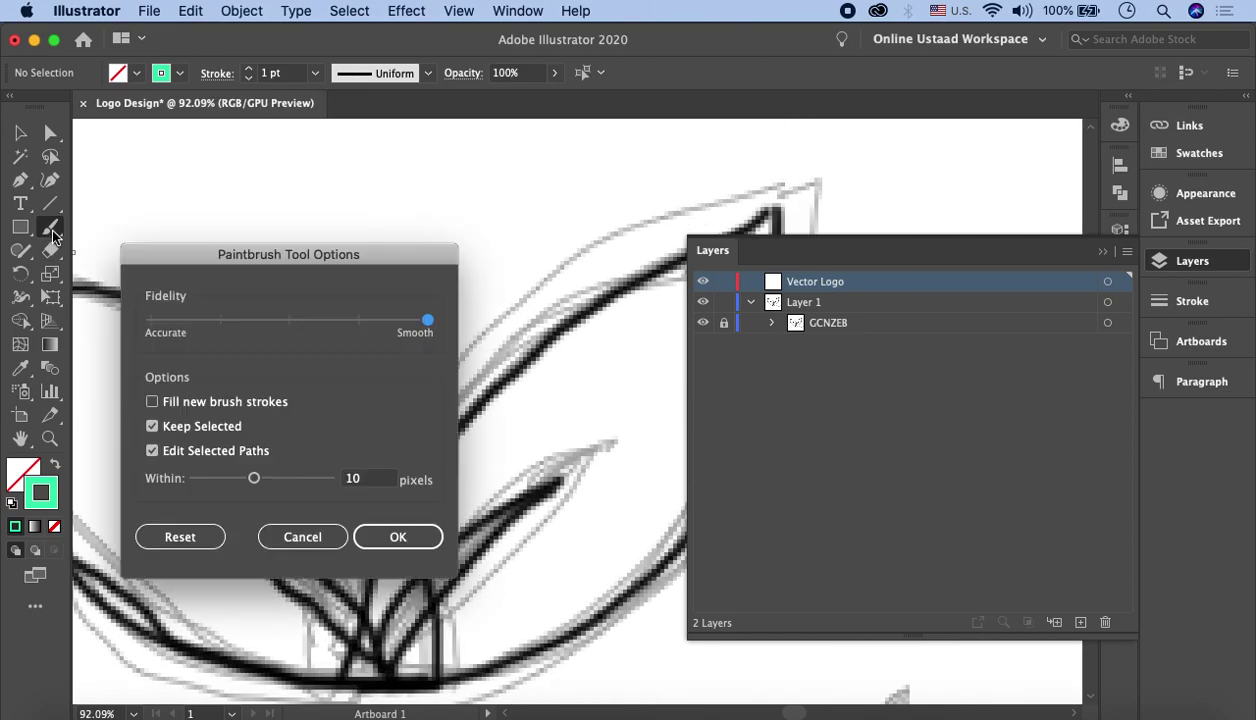
Trace the large right leaf with two brush strokes, from its base curve and left edge.
{"action": "left_click", "coordinate": [415, 538]}
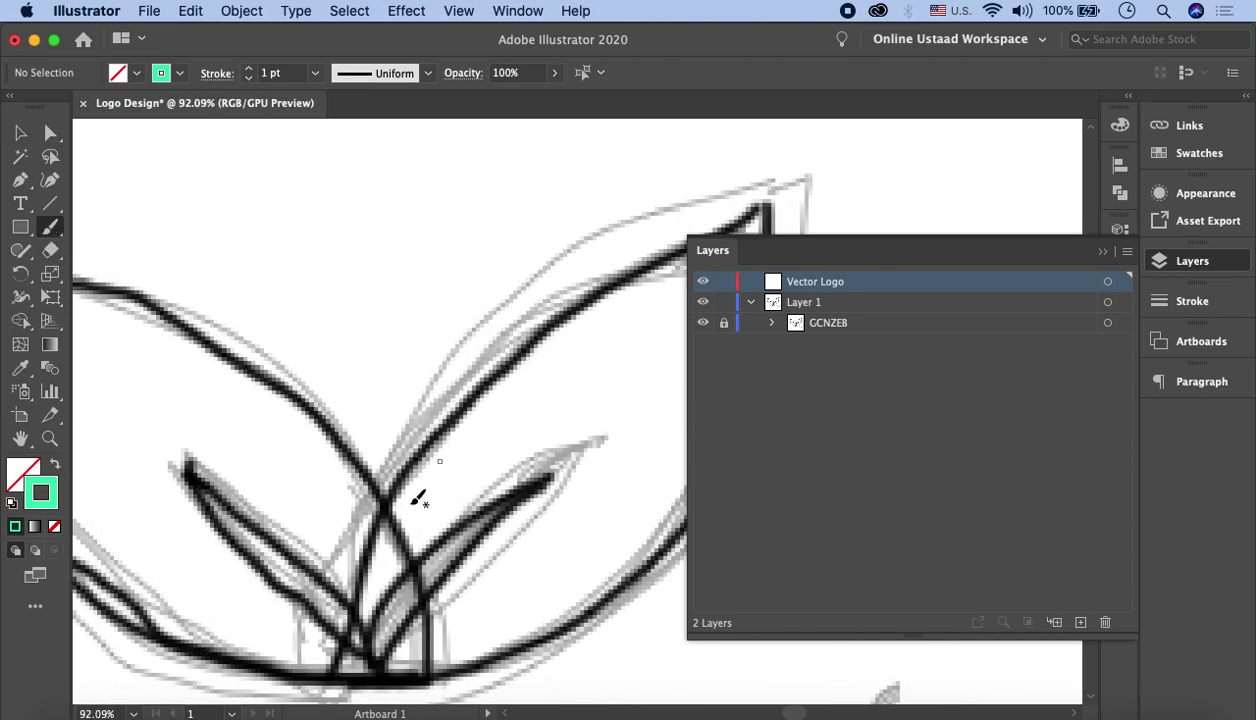
{"action": "scroll", "coordinate": [364, 414], "scroll_direction": "right", "scroll_amount": 3}
{"action": "scroll", "coordinate": [424, 484], "scroll_direction": "down", "scroll_amount": 1}
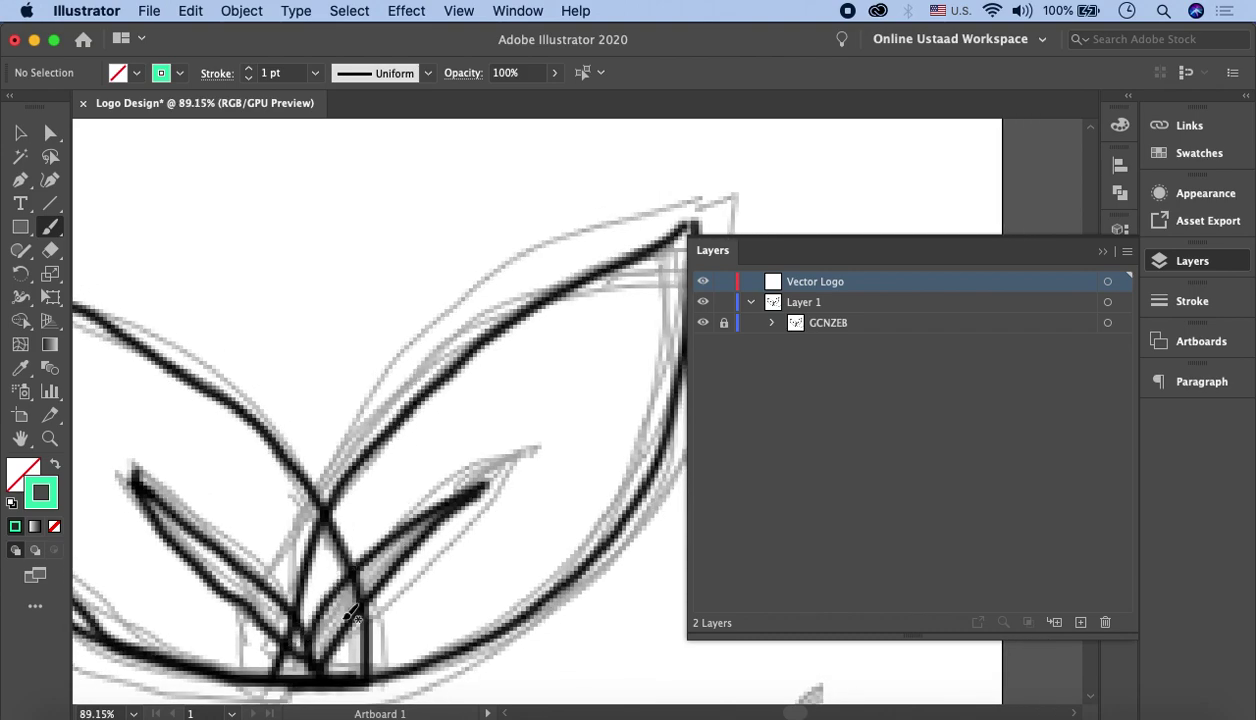
{"action": "mouse_move", "coordinate": [290, 620]}
{"action": "left_mouse_down"}
{"action": "mouse_move", "coordinate": [448, 362]}
{"action": "mouse_move", "coordinate": [690, 225]}
{"action": "mouse_move", "coordinate": [555, 455]}
{"action": "left_mouse_up"}
{"action": "scroll", "coordinate": [690, 225], "scroll_direction": "down", "scroll_amount": 3}
{"action": "left_click_drag", "start_coordinate": [620, 215], "coordinate": [410, 540]}
{"action": "scroll", "coordinate": [163, 245], "scroll_direction": "left", "scroll_amount": 3}
Outline the large left leaf, redrawing its upper and lower-left edges more smoothly.
{"action": "left_click_drag", "start_coordinate": [132, 280], "coordinate": [380, 378]}
{"action": "scroll", "coordinate": [380, 378], "scroll_direction": "up", "scroll_amount": 1}
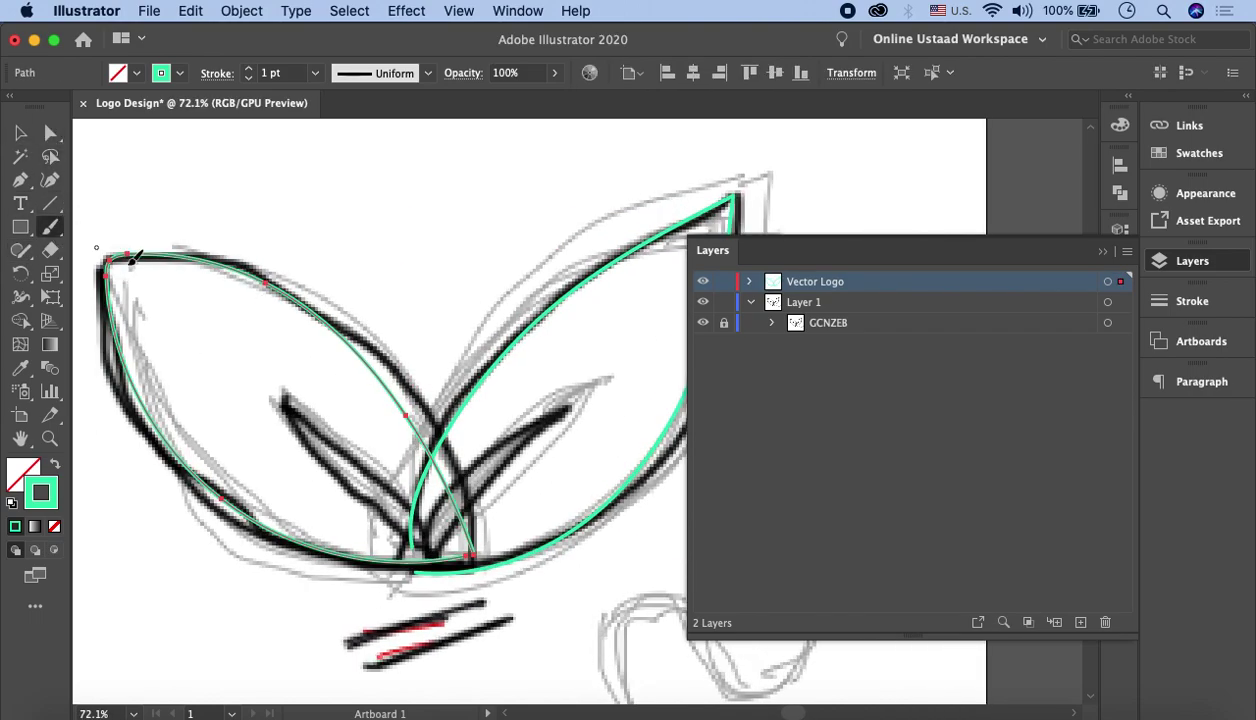
{"action": "left_click_drag", "start_coordinate": [134, 253], "coordinate": [168, 258]}
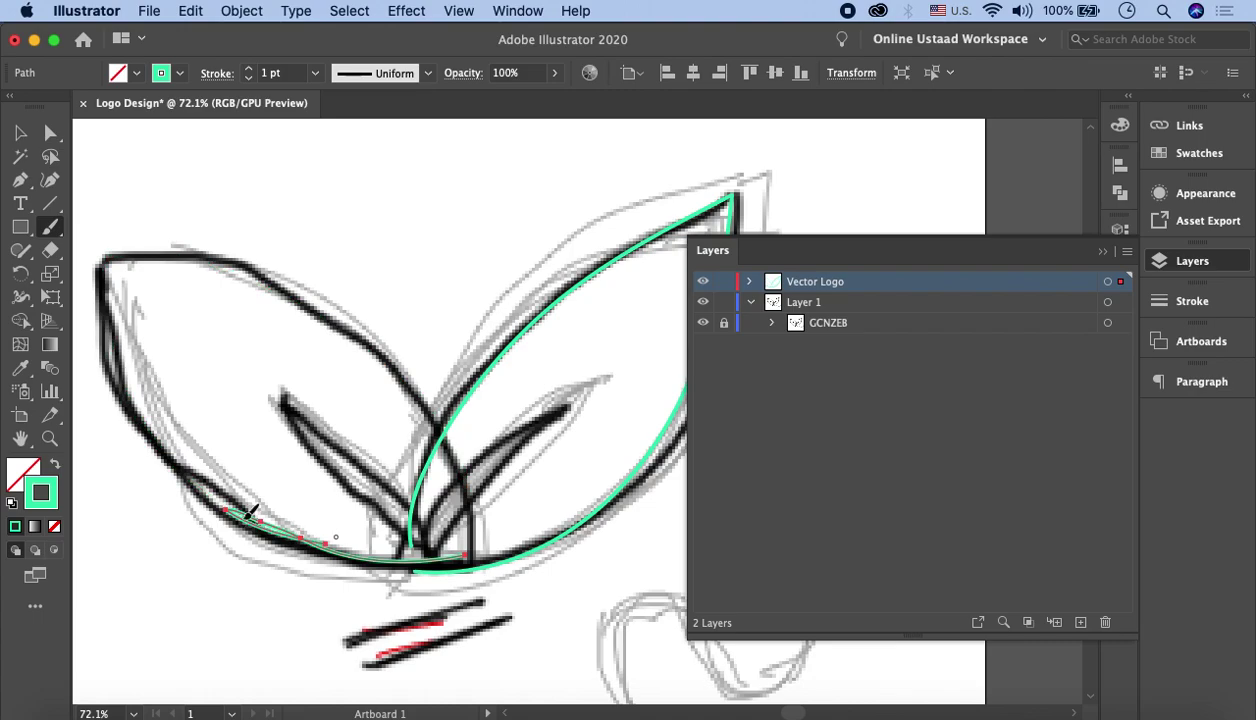
{"action": "left_click_drag", "start_coordinate": [190, 470], "coordinate": [313, 538]}
{"action": "scroll", "coordinate": [313, 538], "scroll_direction": "up", "scroll_amount": 3}
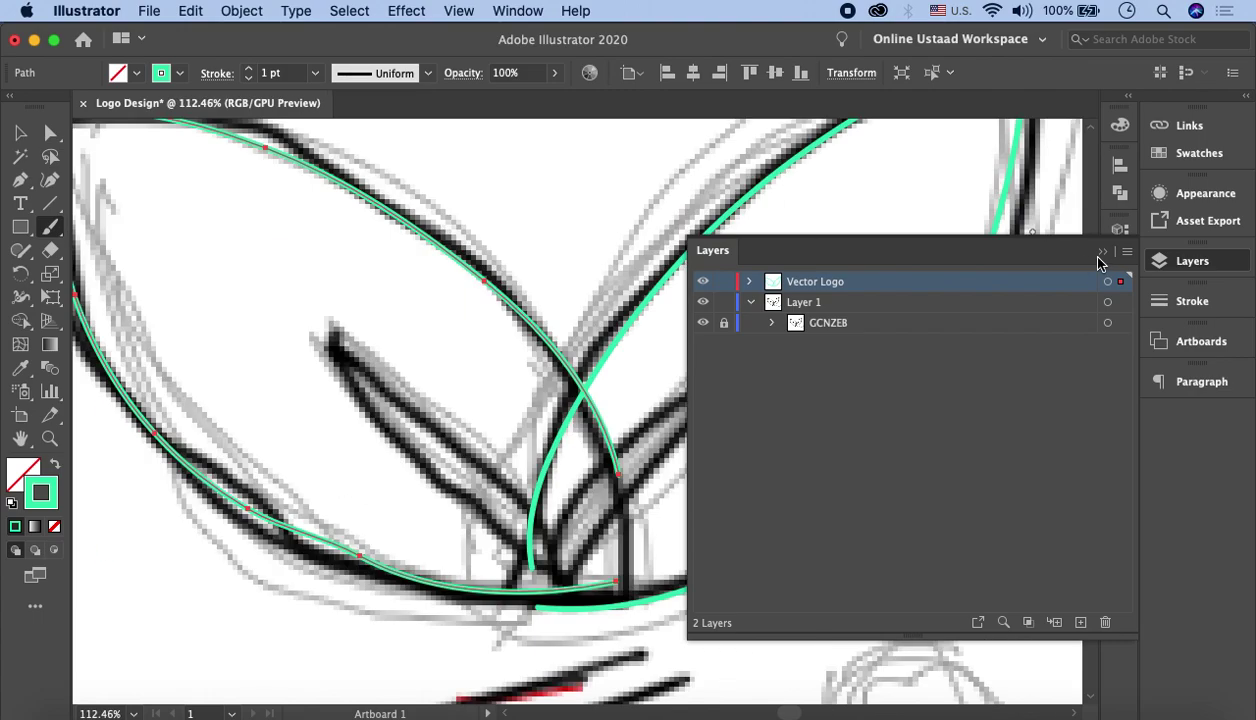
{"action": "left_click_drag", "start_coordinate": [154, 420], "coordinate": [450, 597]}
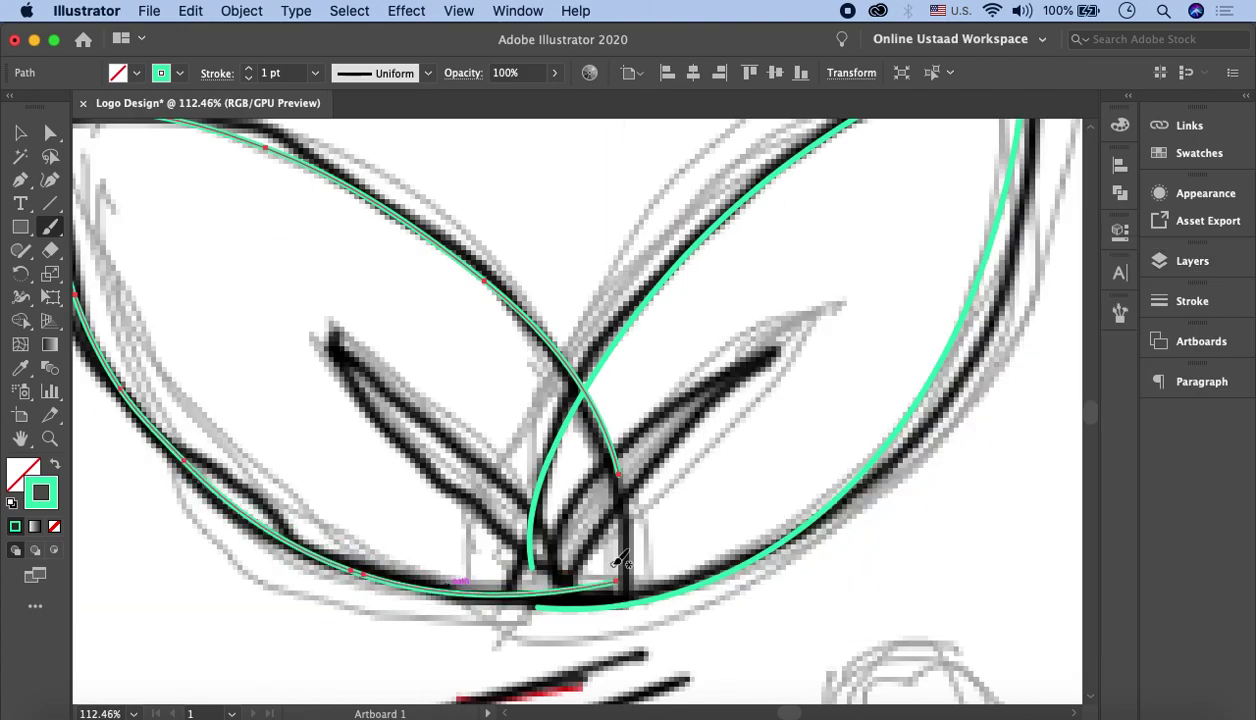
{"action": "scroll", "coordinate": [450, 597], "scroll_direction": "down", "scroll_amount": 3}
{"action": "scroll", "coordinate": [392, 414], "scroll_direction": "right", "scroll_amount": 5}
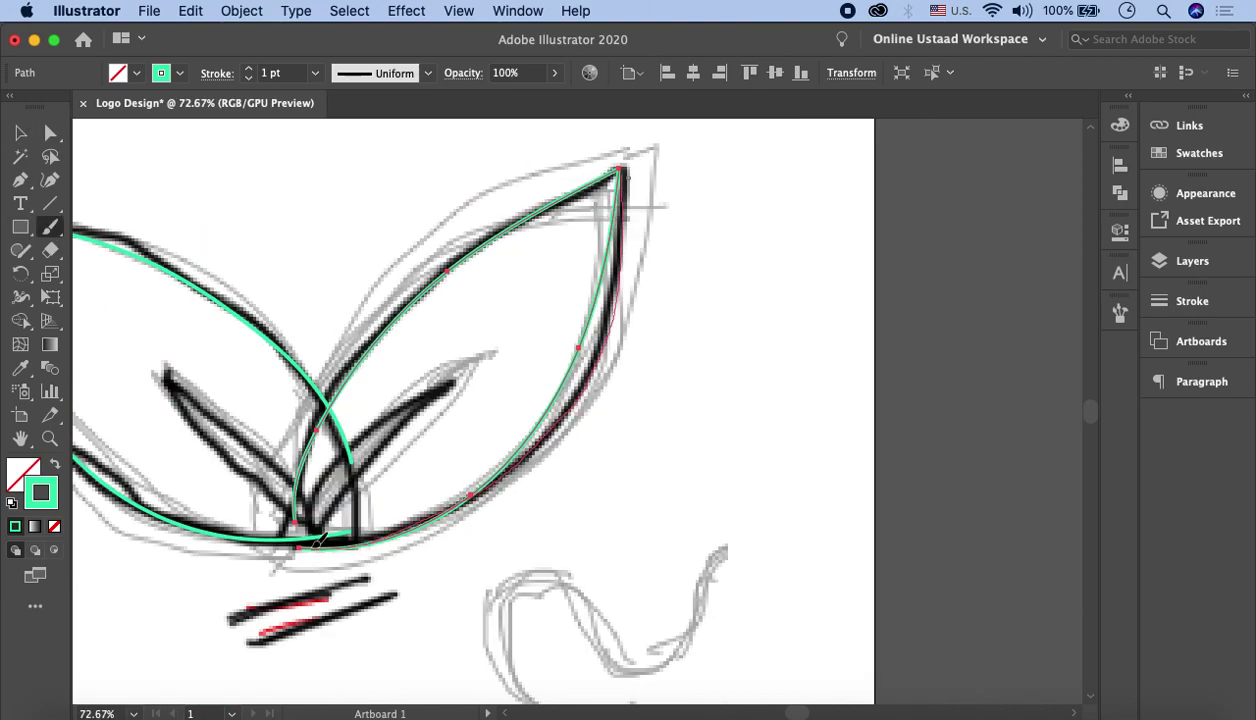
{"action": "scroll", "coordinate": [490, 410], "scroll_direction": "left", "scroll_amount": 5}
Trace both small inner leaves from base to tip, redoing the left one to reach its tip.
{"action": "left_click_drag", "start_coordinate": [385, 540], "coordinate": [533, 388]}
{"action": "left_click_drag", "start_coordinate": [385, 535], "coordinate": [258, 392]}
{"action": "key", "text": "ctrl+z"}
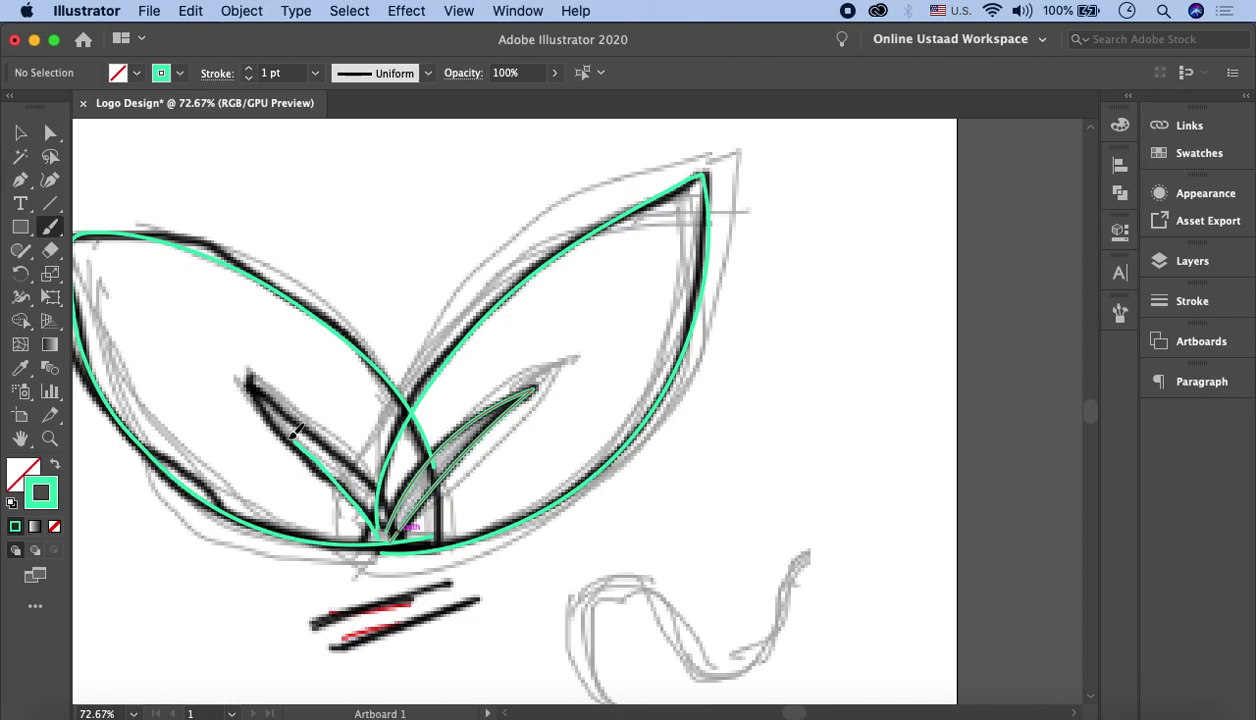
{"action": "left_click_drag", "start_coordinate": [380, 527], "coordinate": [213, 387]}
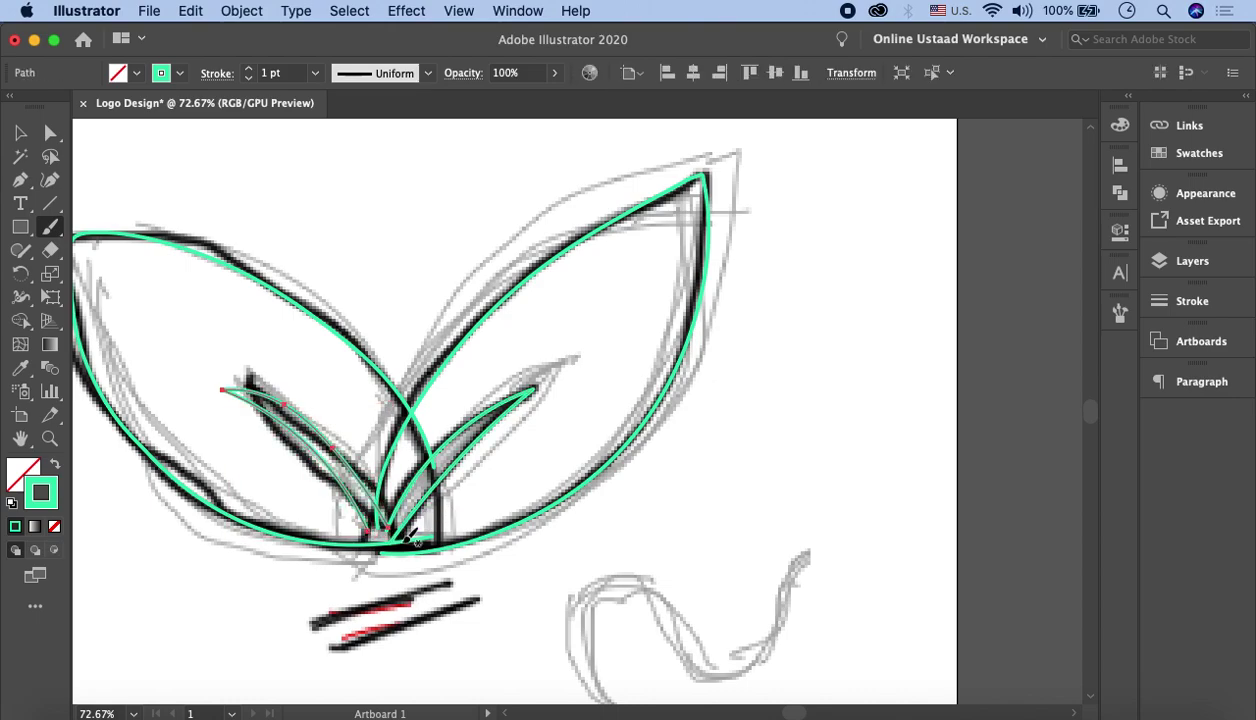
{"action": "key", "text": "v"}
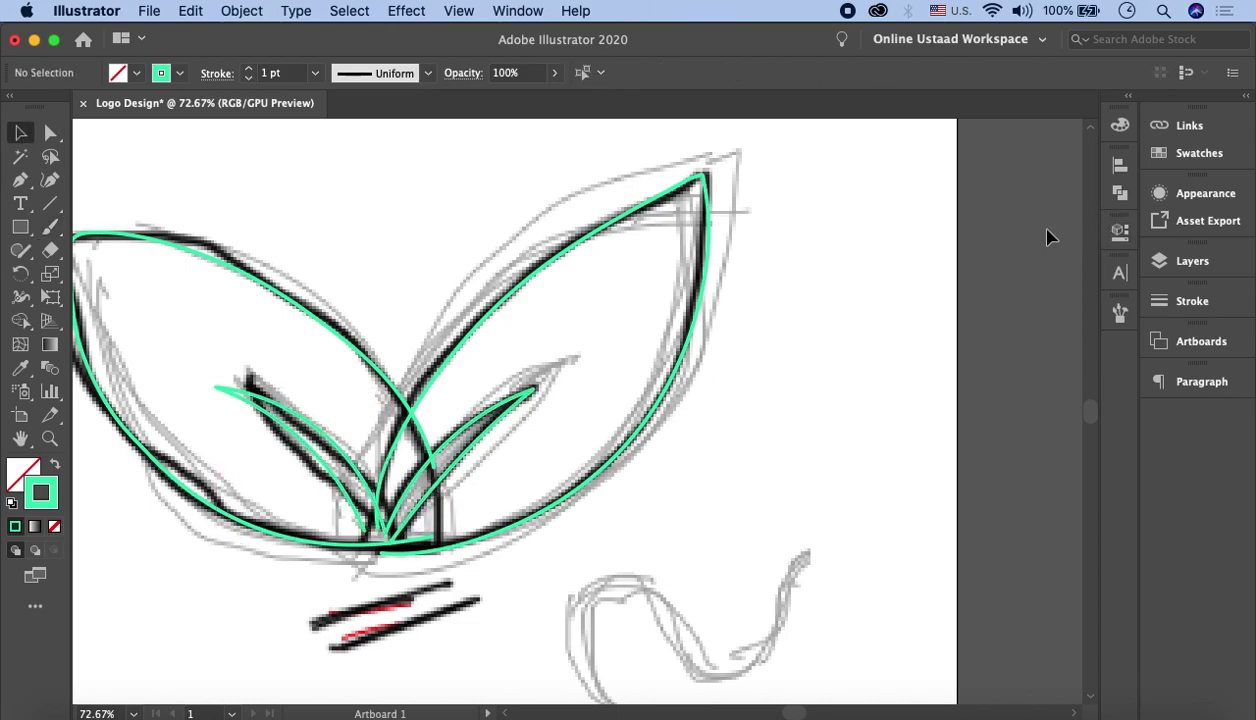
{"action": "scroll", "coordinate": [369, 320], "scroll_direction": "left", "scroll_amount": 3}
{"action": "scroll", "coordinate": [369, 320], "scroll_direction": "up", "scroll_amount": 2}
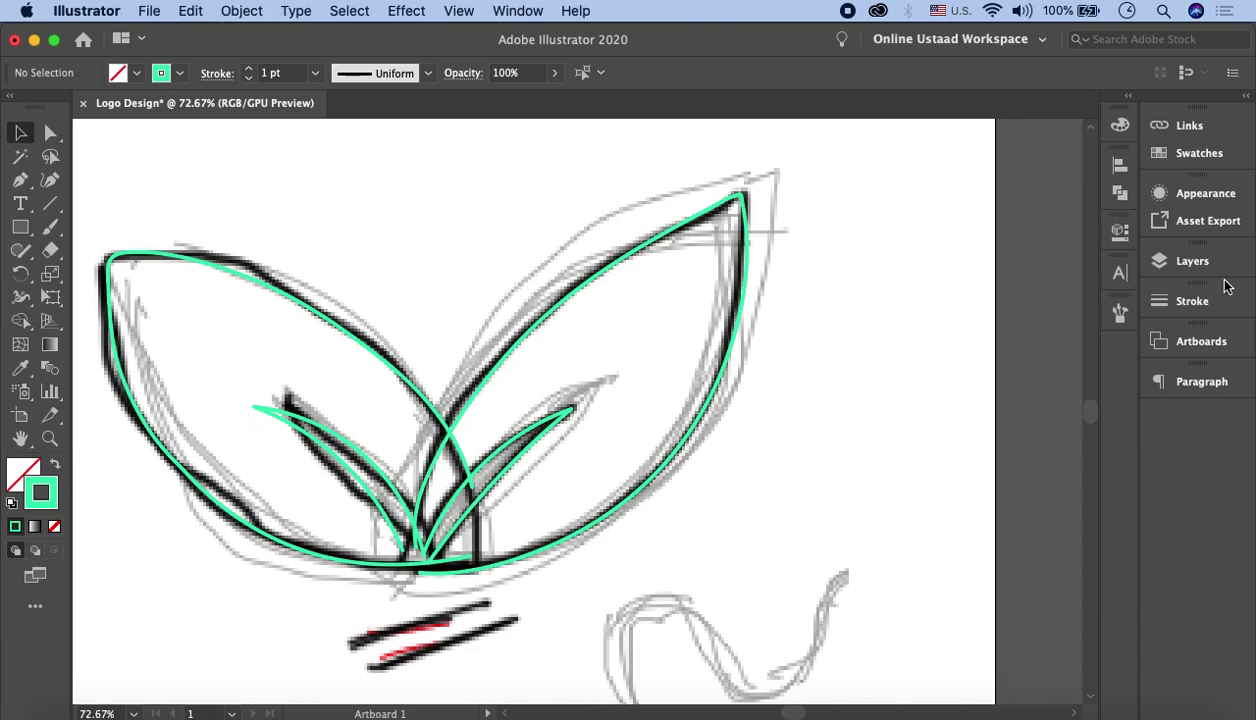
Hide the sketch image layer so only the green leaf strokes remain visible.
{"action": "left_click", "coordinate": [1192, 261]}
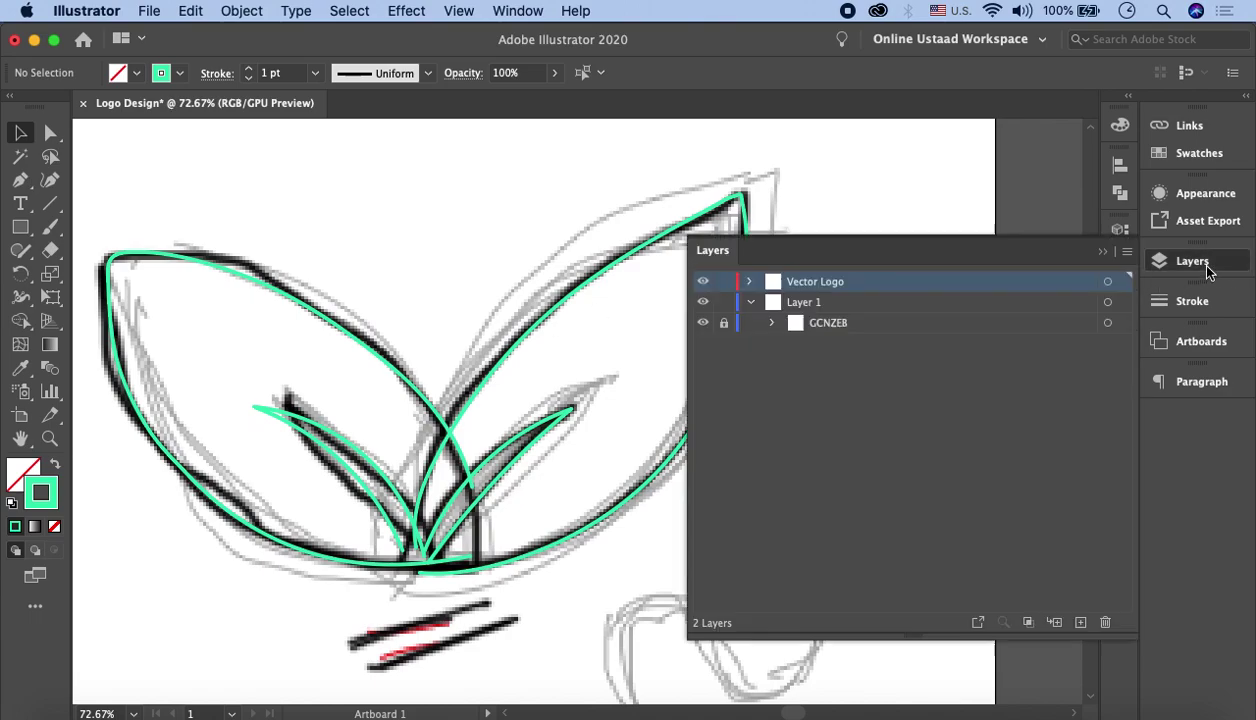
{"action": "left_click", "coordinate": [703, 323]}
{"action": "left_click", "coordinate": [1101, 251]}
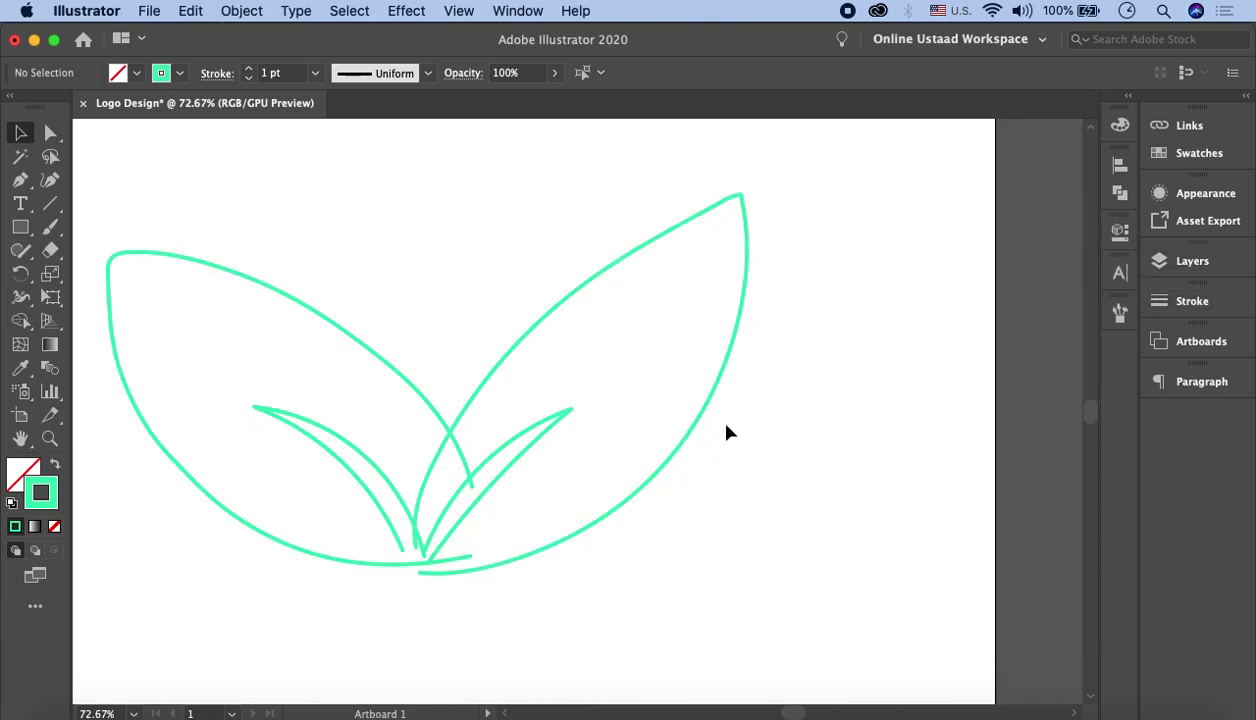
{"action": "scroll", "coordinate": [728, 330], "scroll_direction": "down", "scroll_amount": 2}
{"action": "scroll", "coordinate": [740, 330], "scroll_direction": "down", "scroll_amount": 2}
{"action": "scroll", "coordinate": [735, 390], "scroll_direction": "down", "scroll_amount": 2}
{"action": "scroll", "coordinate": [700, 350], "scroll_direction": "up", "scroll_amount": 5}
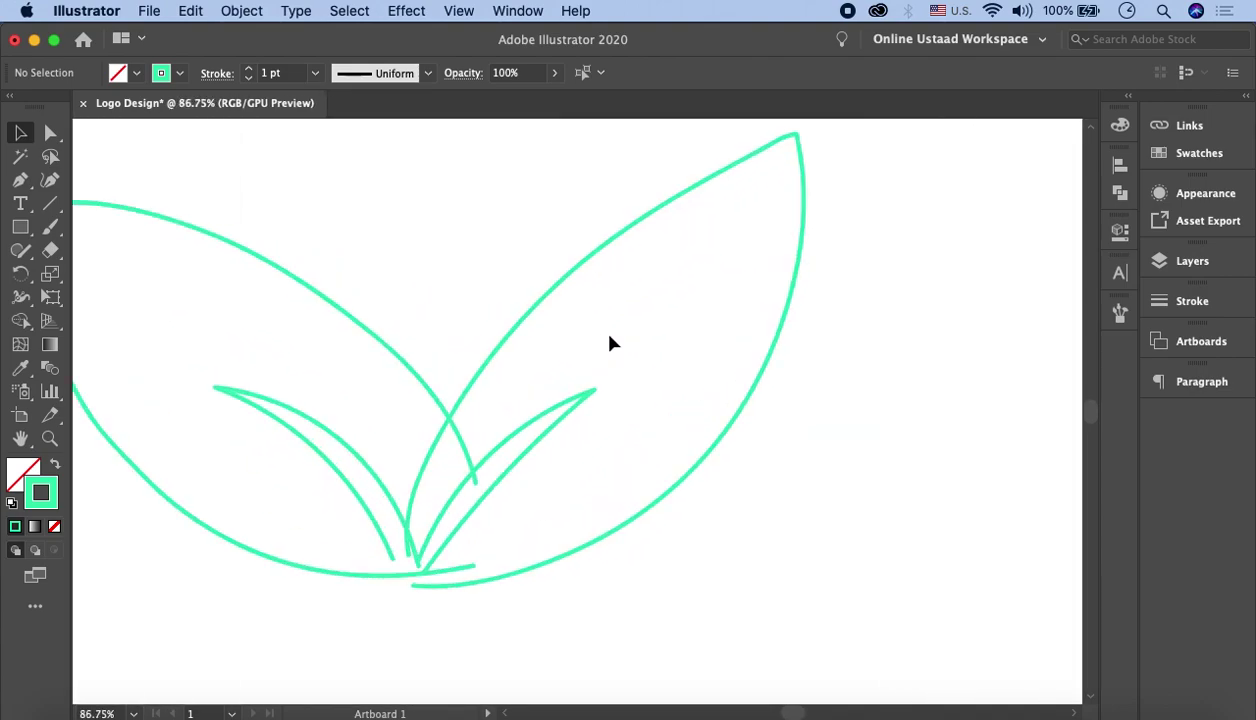
{"action": "scroll", "coordinate": [605, 345], "scroll_direction": "down", "scroll_amount": 1}
{"action": "scroll", "coordinate": [560, 345], "scroll_direction": "up", "scroll_amount": 1}
{"action": "scroll", "coordinate": [540, 346], "scroll_direction": "down", "scroll_amount": 1}
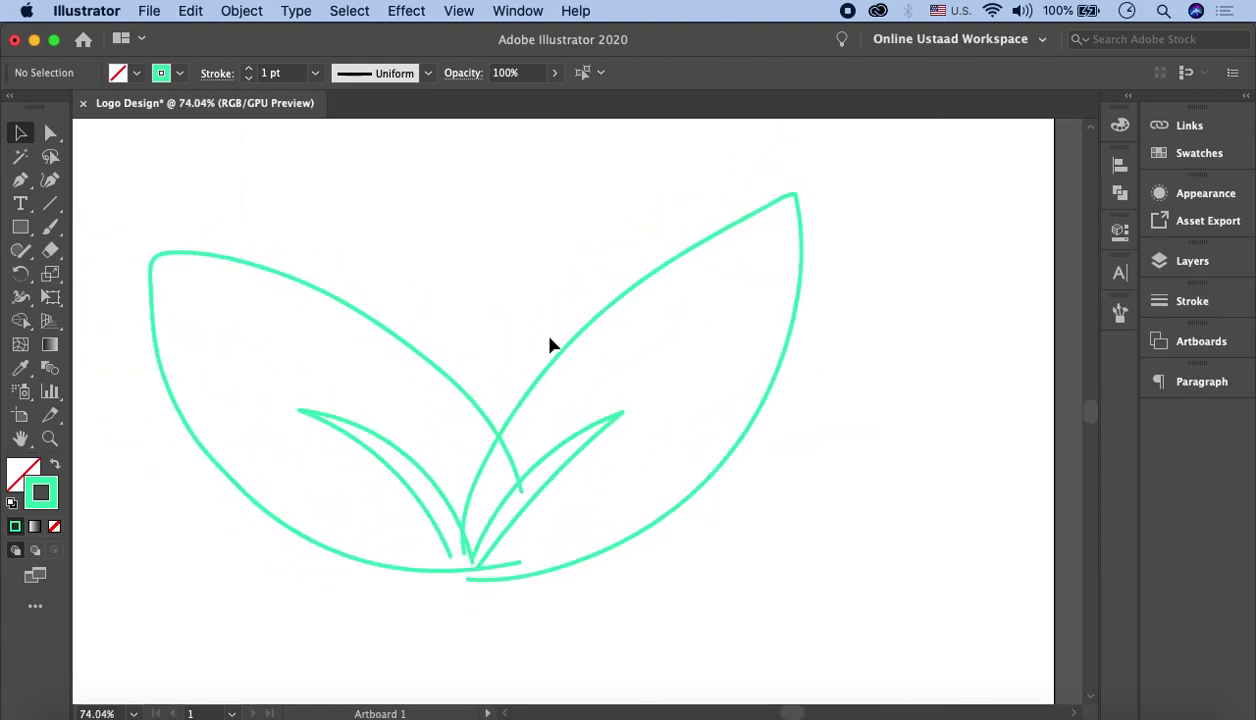
Select the large right leaf path.
{"action": "left_click", "coordinate": [778, 366]}
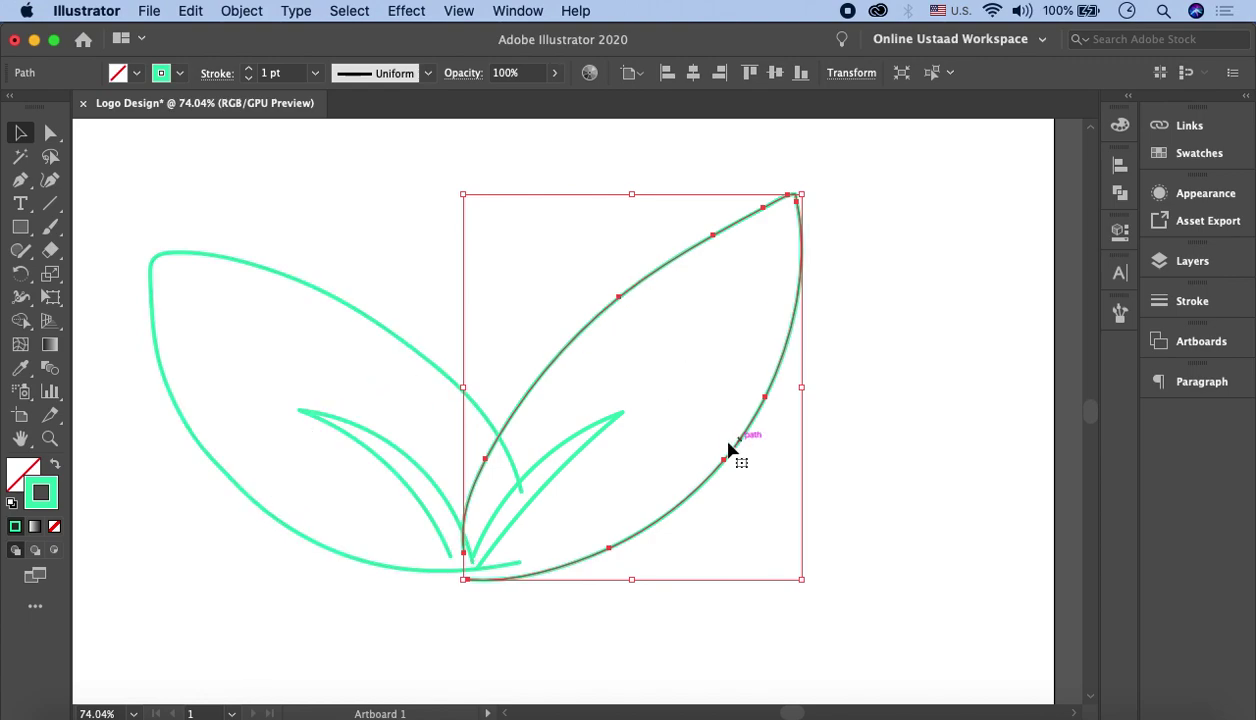
{"action": "scroll", "coordinate": [650, 410], "scroll_direction": "down", "scroll_amount": 3}
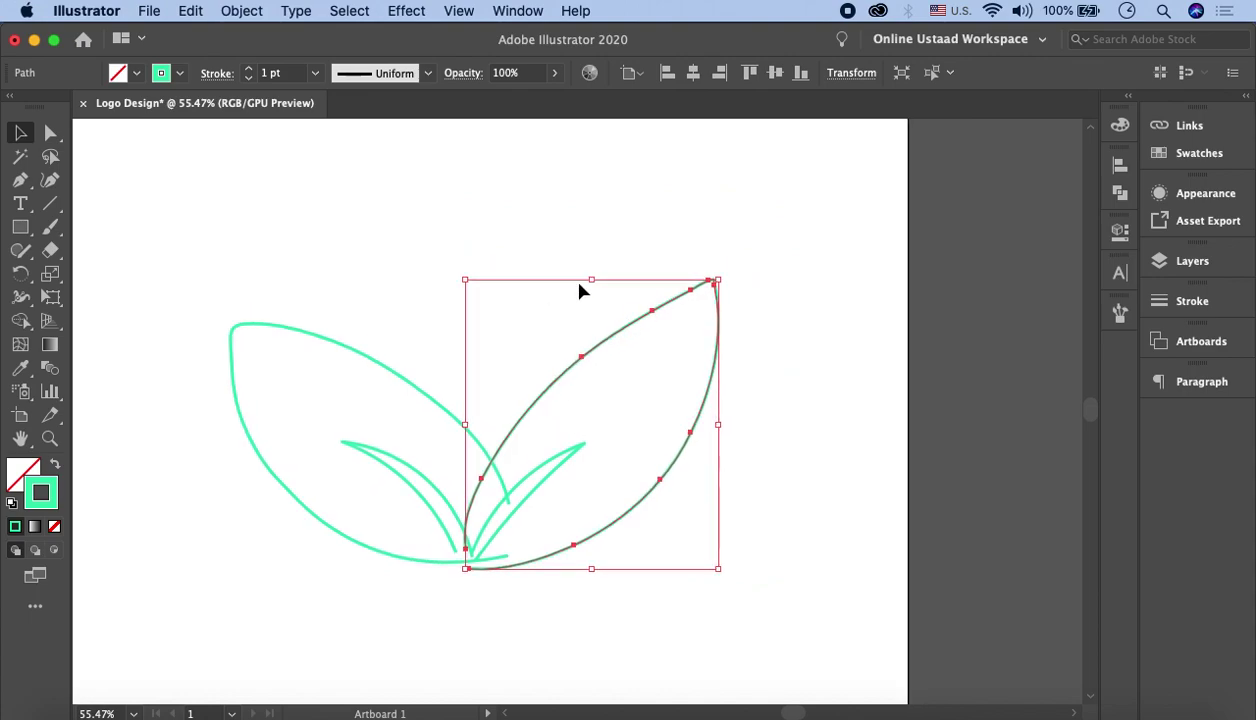
{"action": "scroll", "coordinate": [421, 370], "scroll_direction": "up", "scroll_amount": 2}
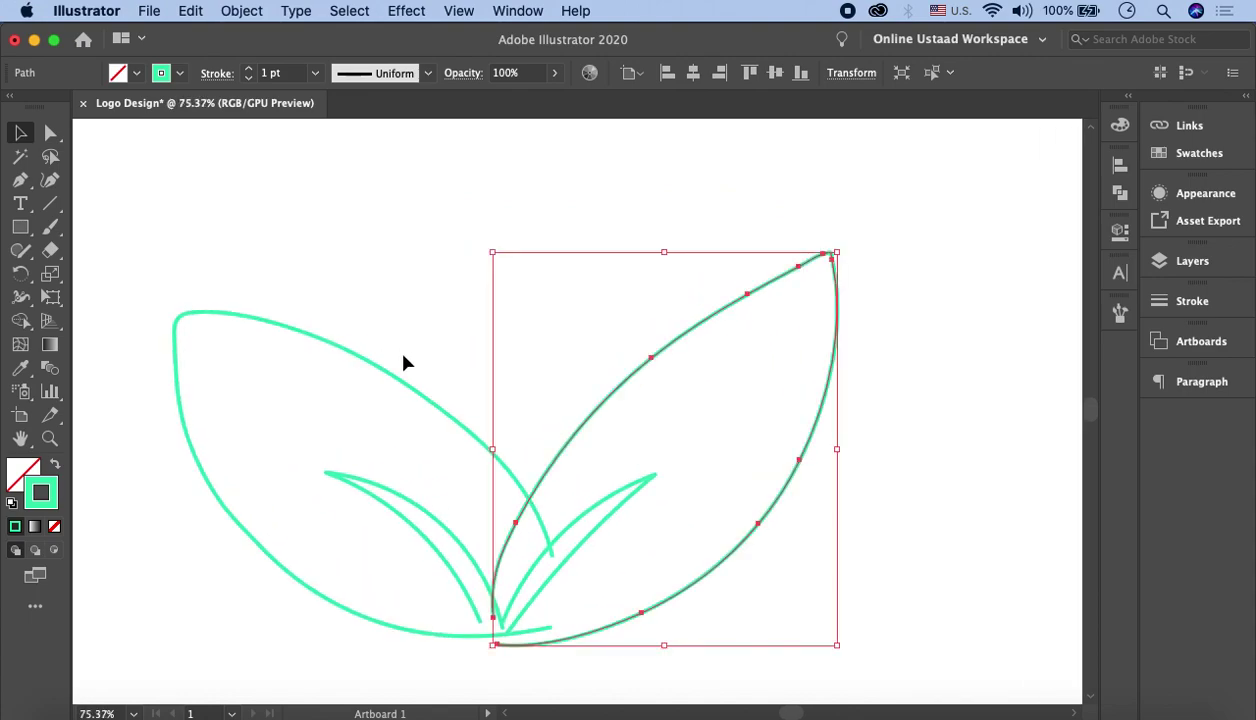
Redraw the right leaf's upper-left edge with the Paintbrush, starting from the stem.
{"action": "left_click", "coordinate": [57, 228]}
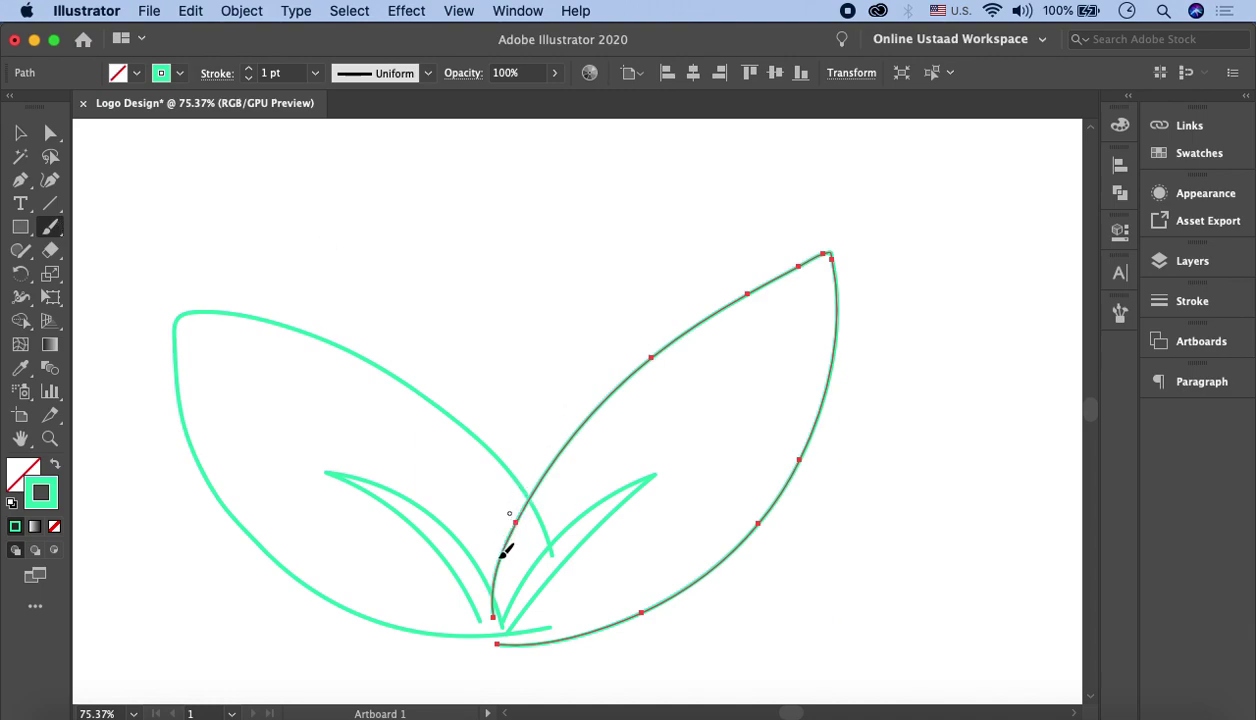
{"action": "mouse_move", "coordinate": [519, 517]}
{"action": "left_mouse_down"}
{"action": "mouse_move", "coordinate": [754, 285]}
{"action": "mouse_move", "coordinate": [846, 244]}
{"action": "left_mouse_up"}
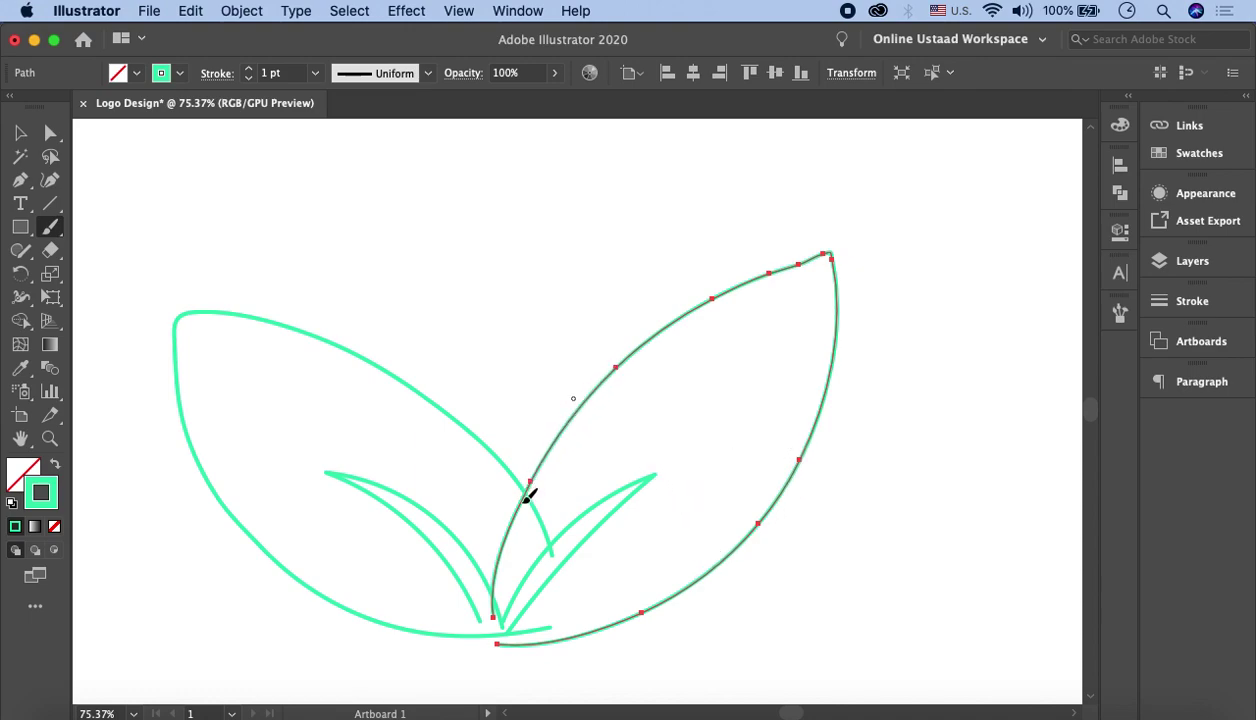
{"action": "left_click_drag", "start_coordinate": [492, 584], "coordinate": [617, 362]}
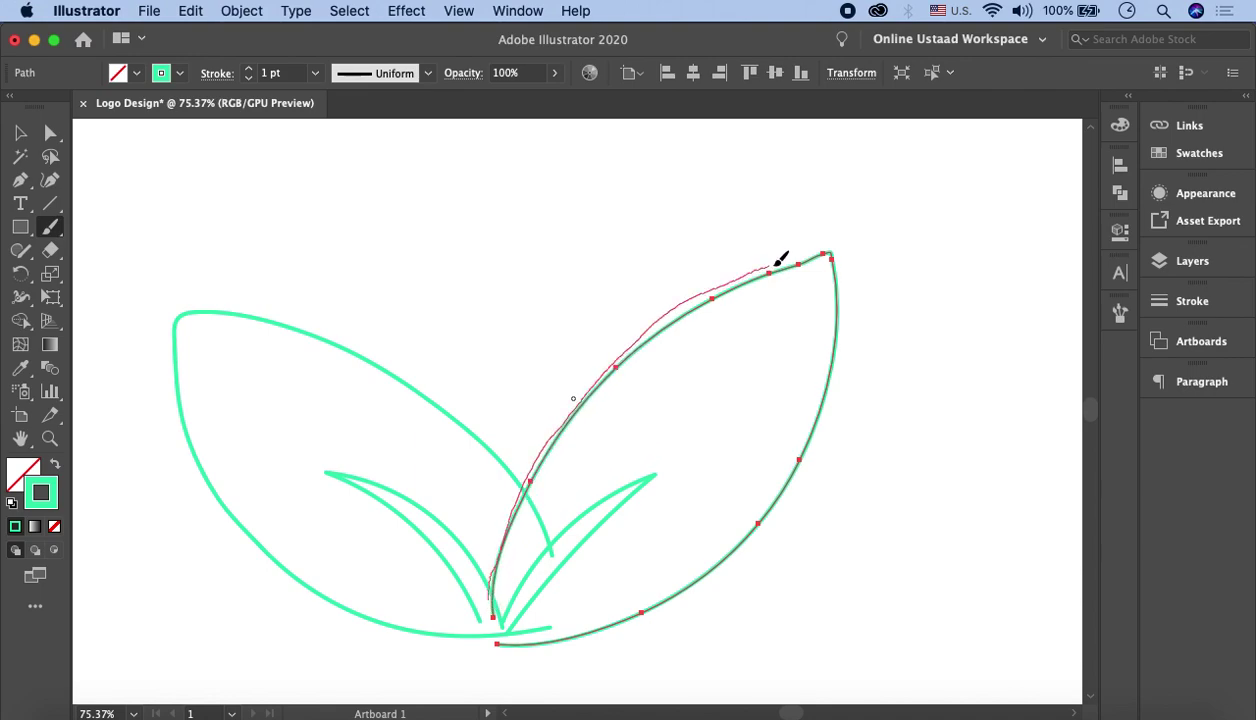
{"action": "left_click_drag", "start_coordinate": [836, 250], "coordinate": [838, 248]}
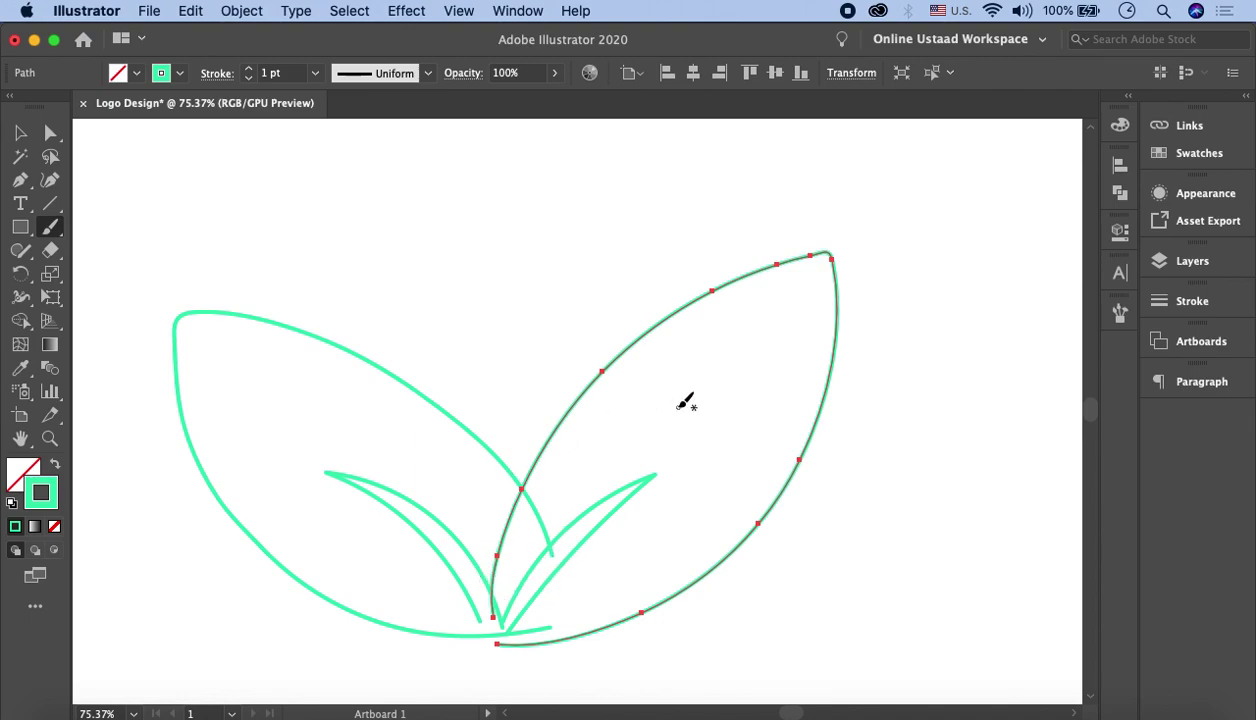
{"action": "scroll", "coordinate": [510, 566], "scroll_direction": "up", "scroll_amount": 5}
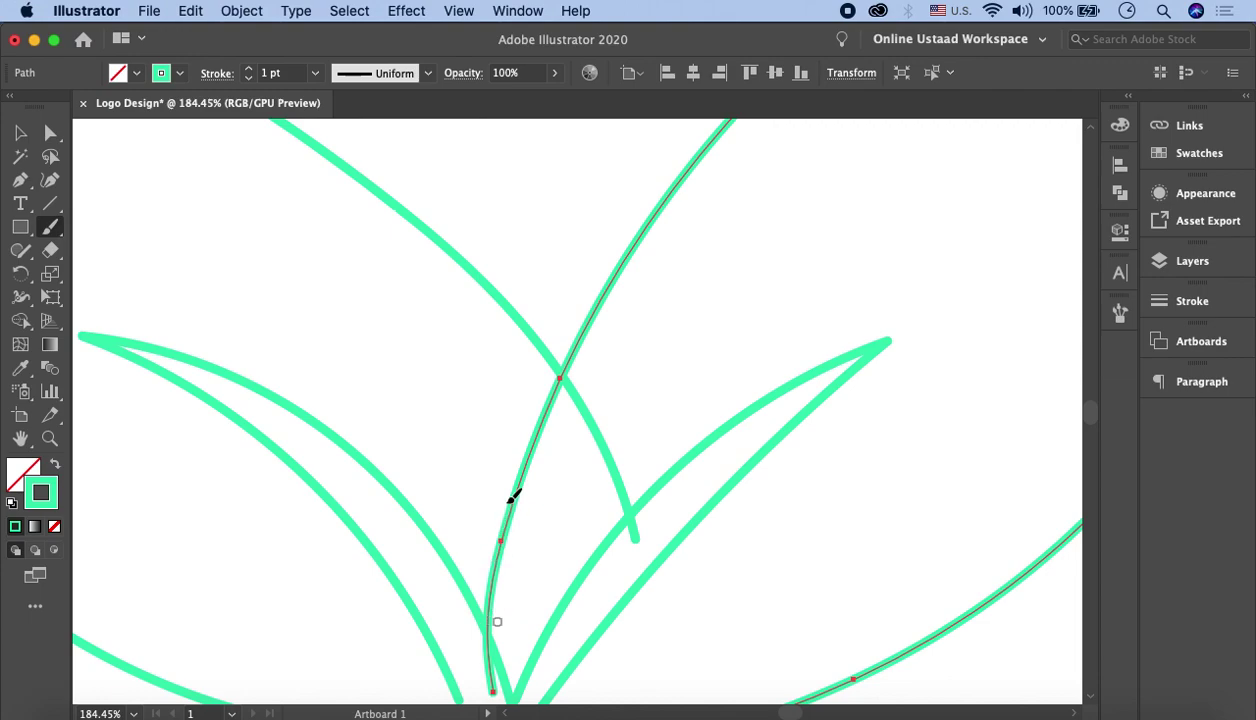
{"action": "scroll", "coordinate": [561, 401], "scroll_direction": "up", "scroll_amount": 5}
{"action": "scroll", "coordinate": [743, 188], "scroll_direction": "right", "scroll_amount": 4}
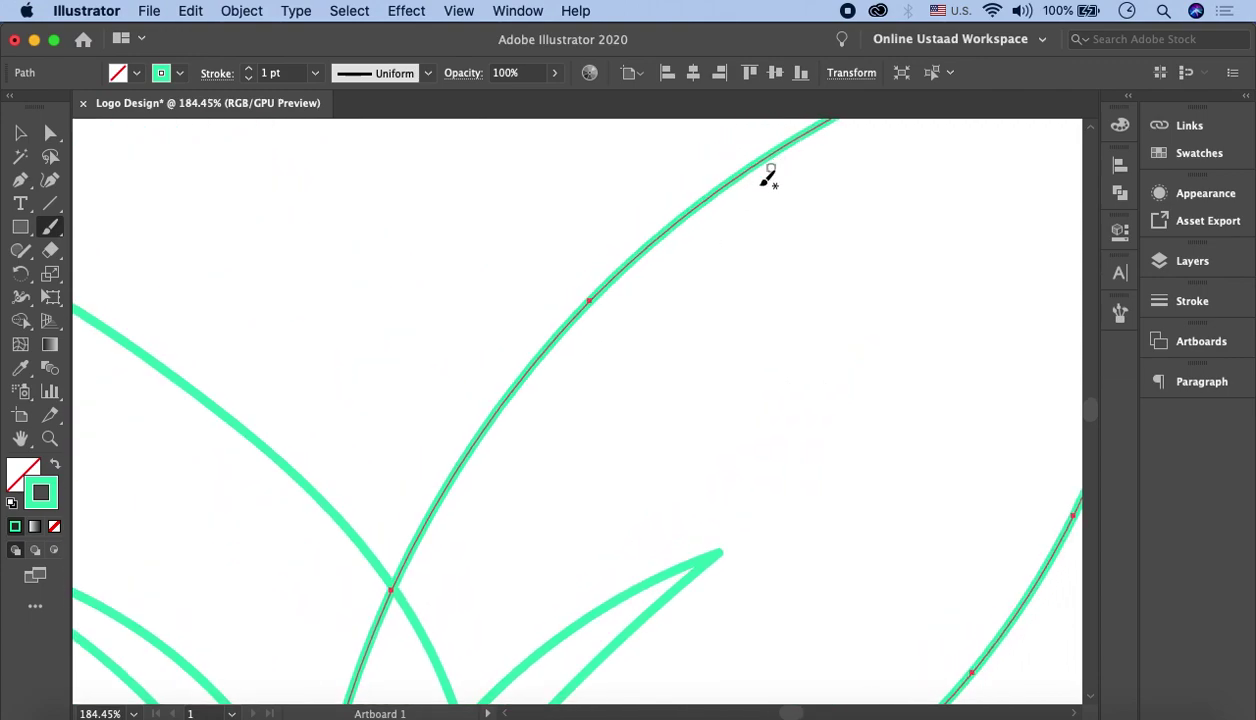
{"action": "scroll", "coordinate": [696, 282], "scroll_direction": "down", "scroll_amount": 3}
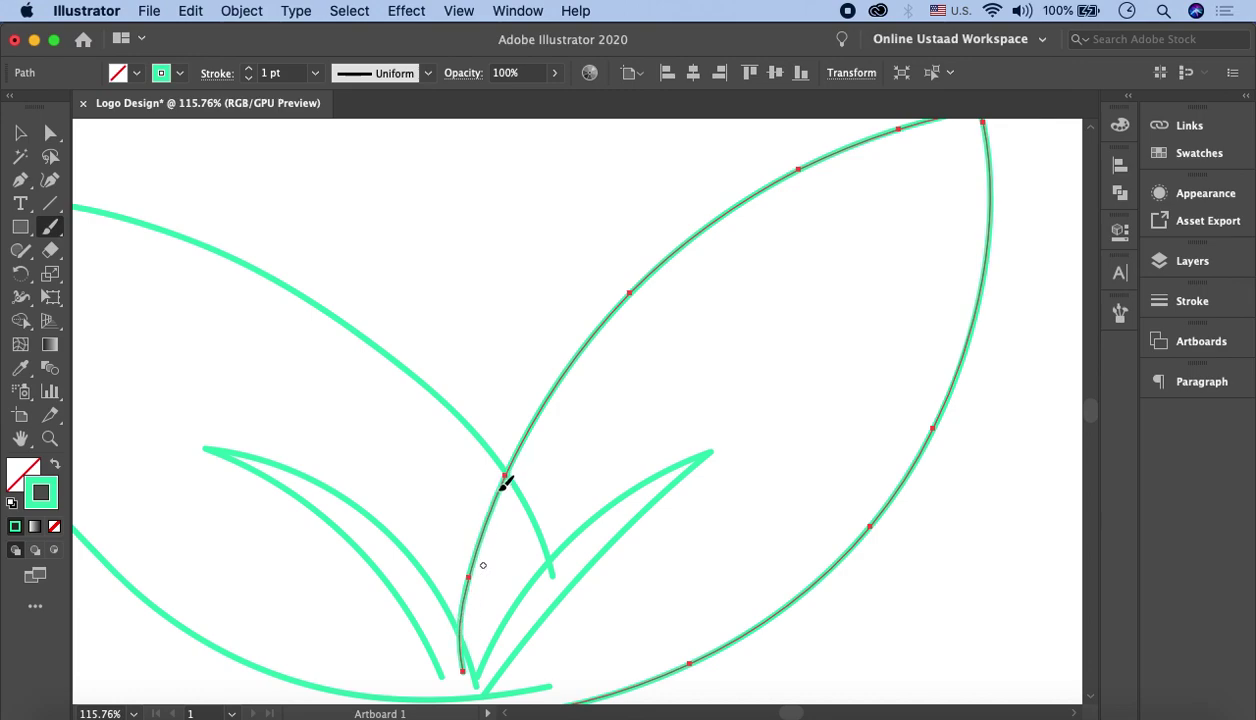
Repaint that edge again toward the tip, then deselect and fit the artboard in the window.
{"action": "left_click_drag", "start_coordinate": [506, 474], "coordinate": [527, 424]}
{"action": "left_click_drag", "start_coordinate": [561, 369], "coordinate": [603, 313]}
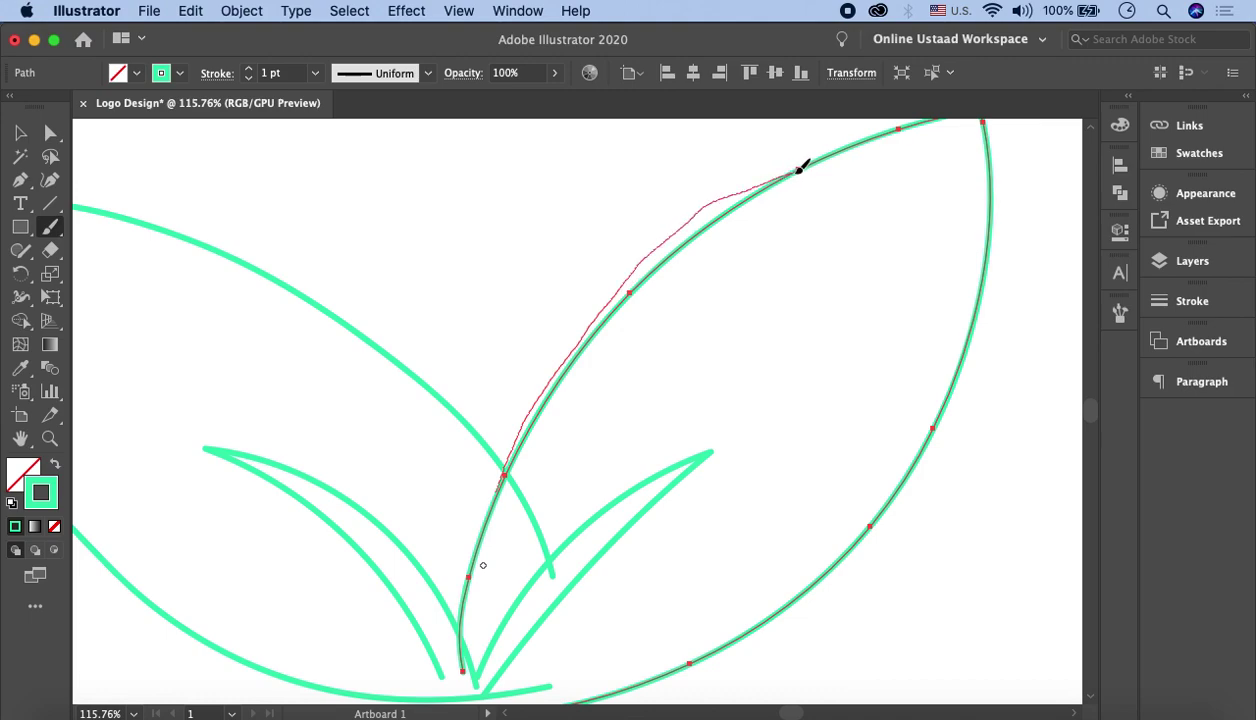
{"action": "left_click_drag", "start_coordinate": [808, 162], "coordinate": [806, 164]}
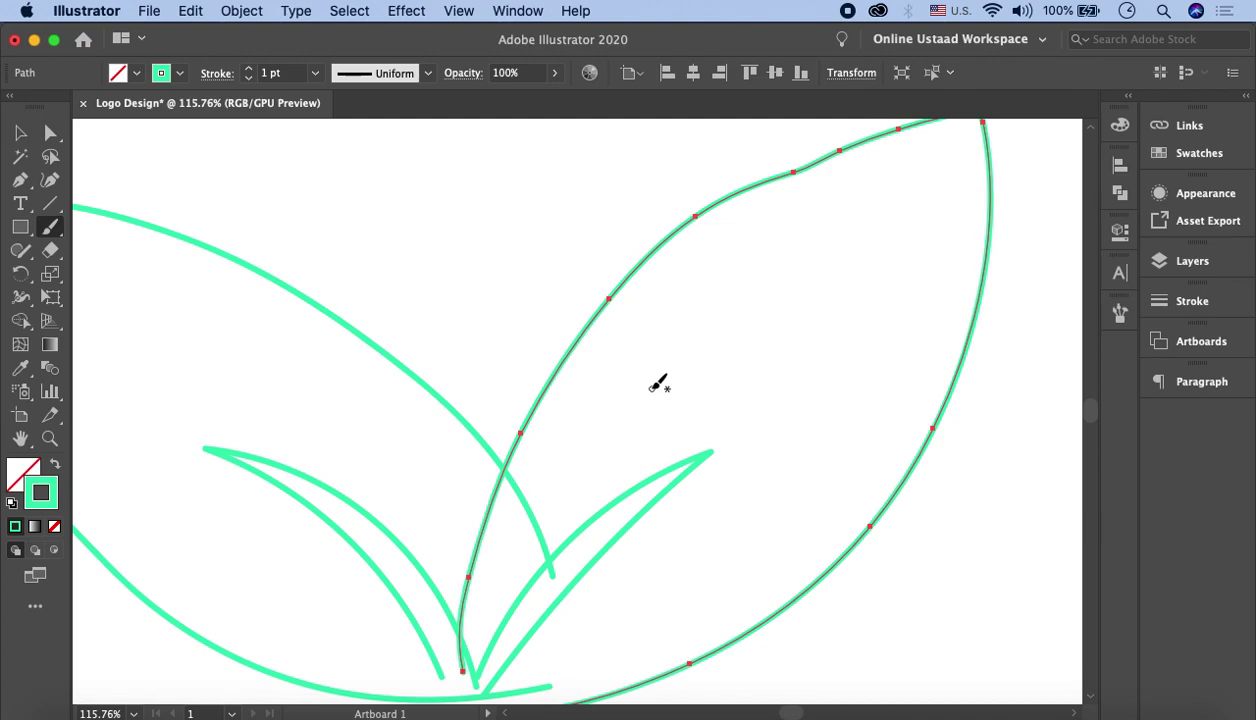
{"action": "left_click", "coordinate": [20, 133]}
{"action": "left_click", "coordinate": [415, 235]}
{"action": "key", "text": "ctrl+0"}
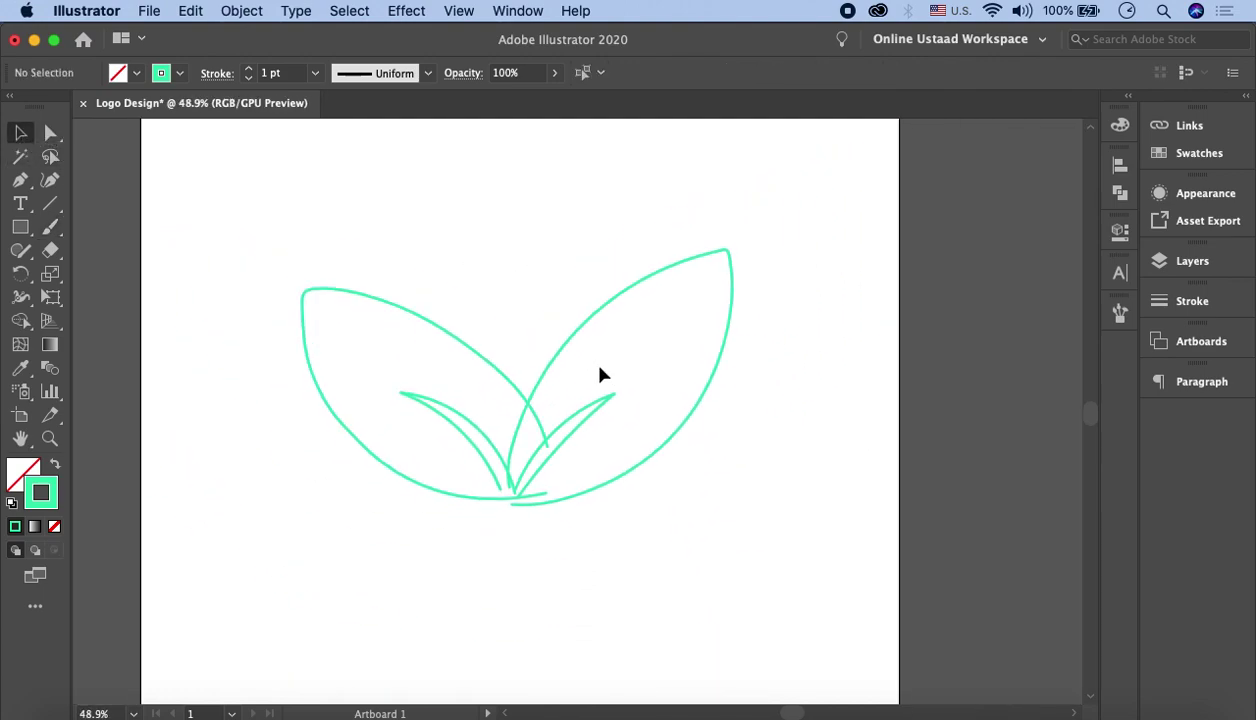
Zoom in on the leaves and select the small right inner leaf path.
{"action": "scroll", "coordinate": [602, 330], "scroll_direction": "up", "scroll_amount": 2}
{"action": "scroll", "coordinate": [515, 355], "scroll_direction": "up", "scroll_amount": 2}
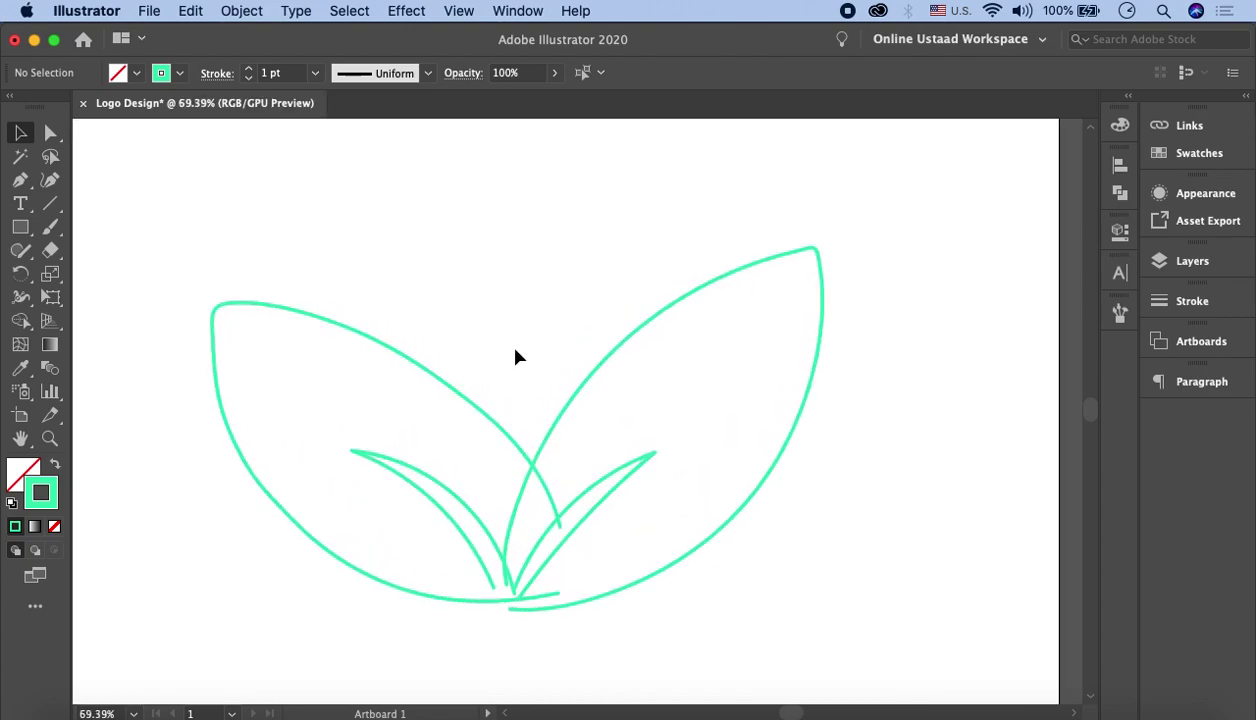
{"action": "scroll", "coordinate": [518, 470], "scroll_direction": "up", "scroll_amount": 3}
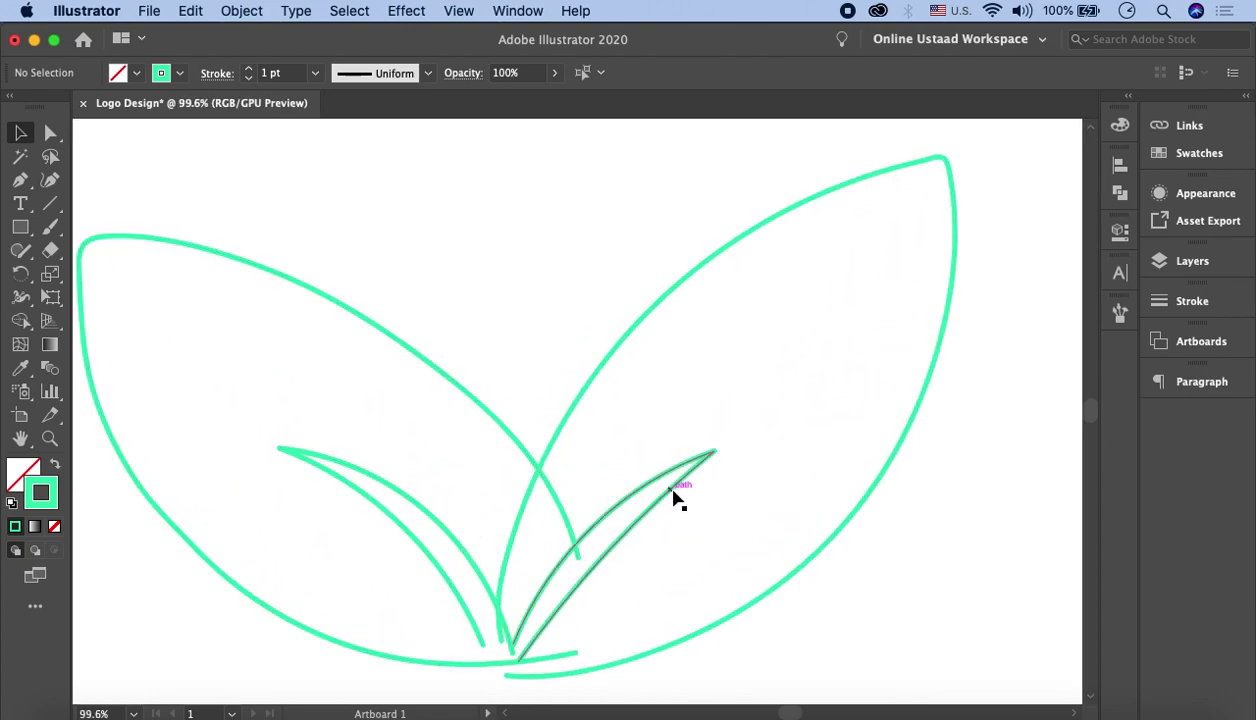
{"action": "scroll", "coordinate": [596, 588], "scroll_direction": "down", "scroll_amount": 2}
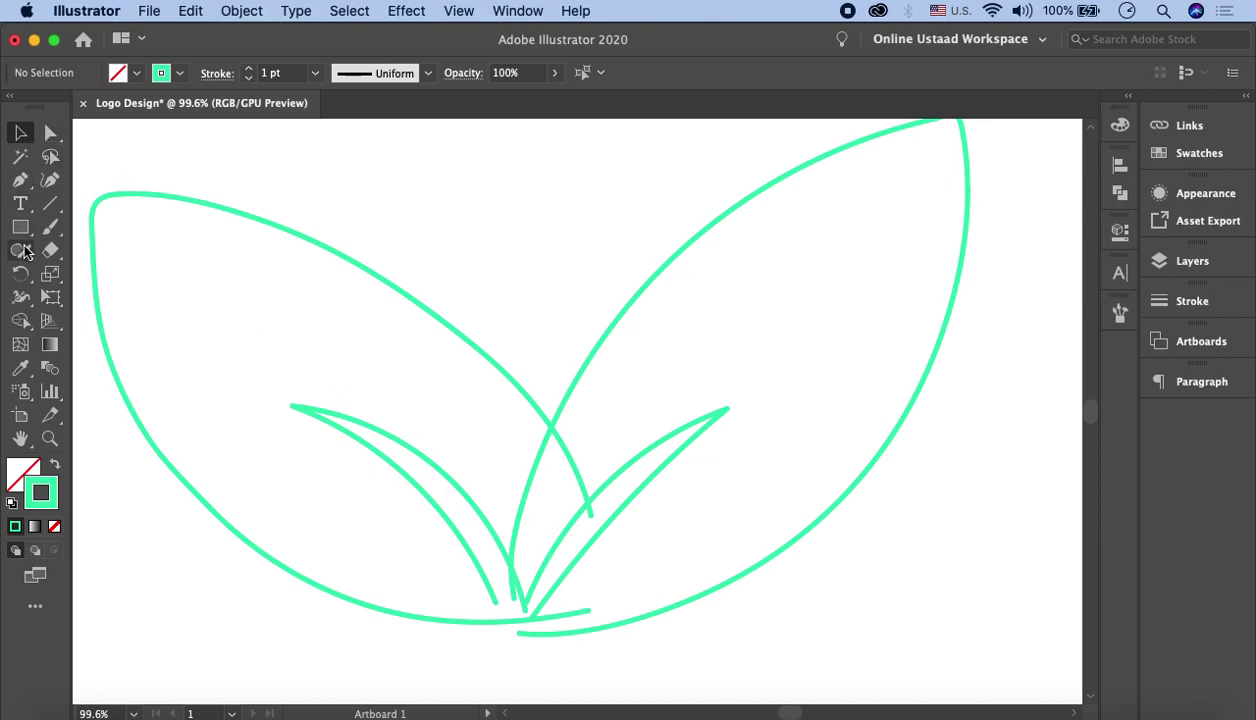
{"action": "left_click", "coordinate": [51, 226]}
{"action": "key", "text": "v"}
{"action": "left_click", "coordinate": [645, 488]}
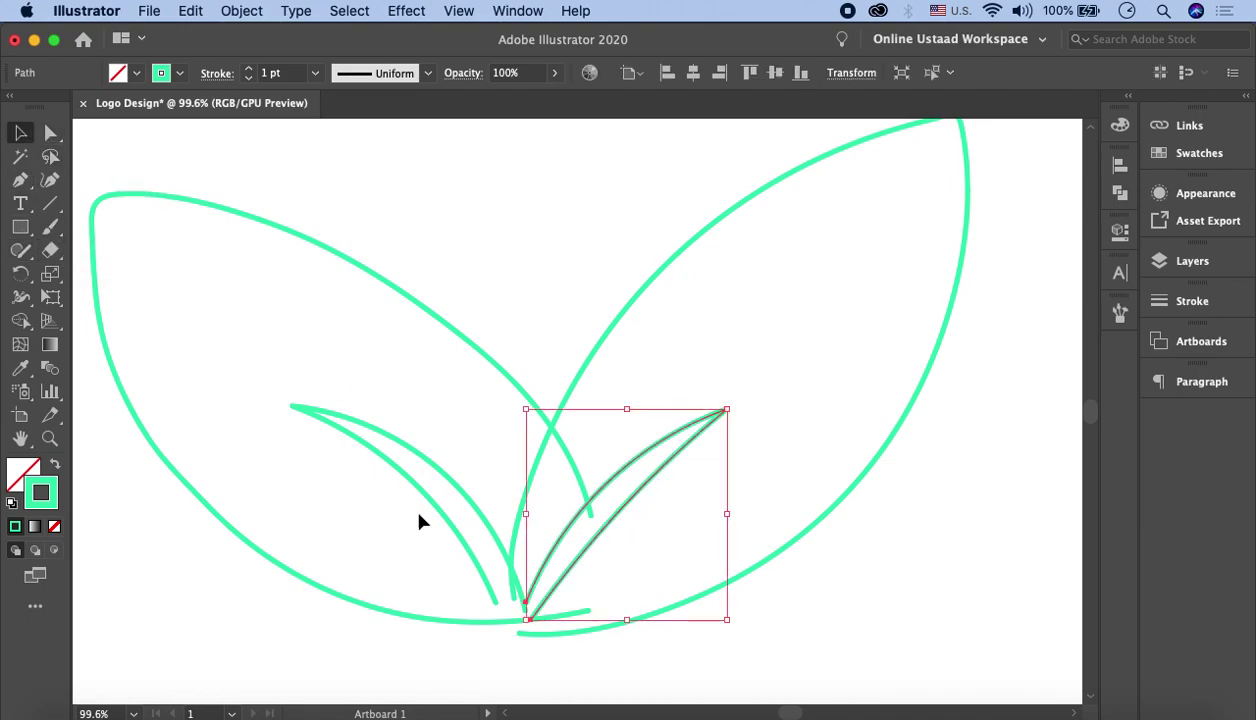
Repaint the small right inner leaf's edge with the Paintbrush.
{"action": "left_click", "coordinate": [62, 235]}
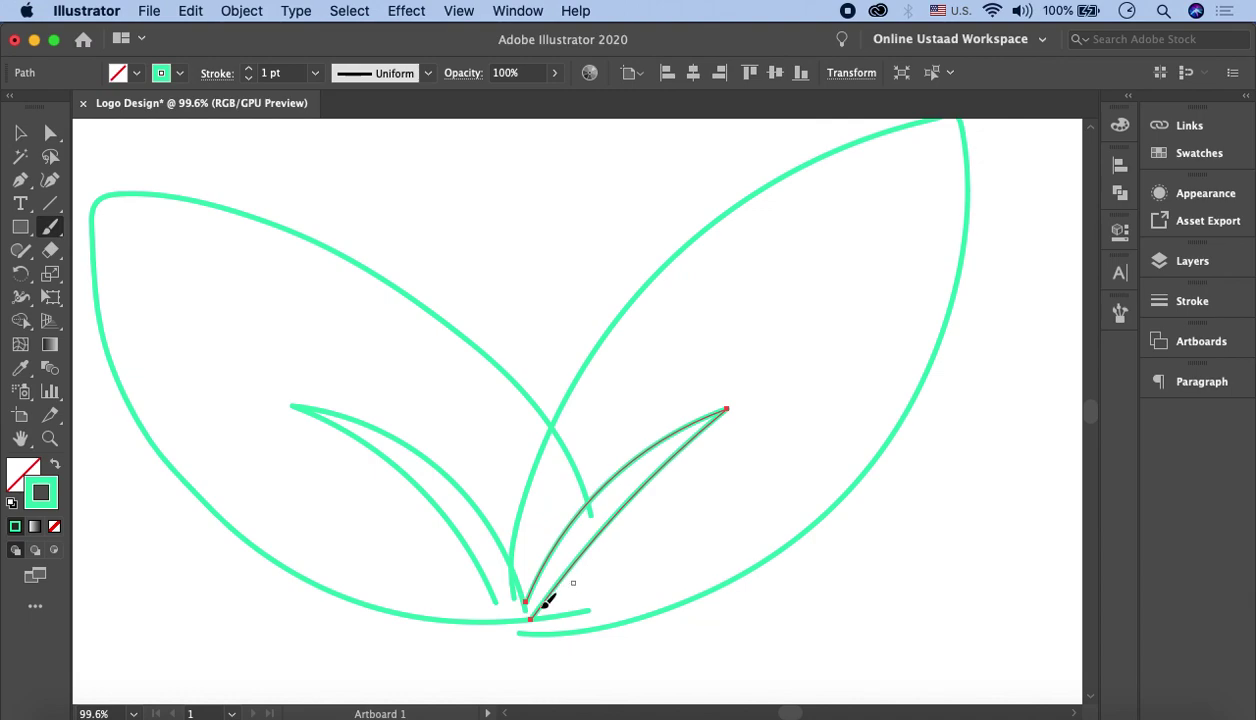
{"action": "left_click_drag", "start_coordinate": [565, 573], "coordinate": [604, 520]}
{"action": "left_click_drag", "start_coordinate": [692, 436], "coordinate": [714, 435]}
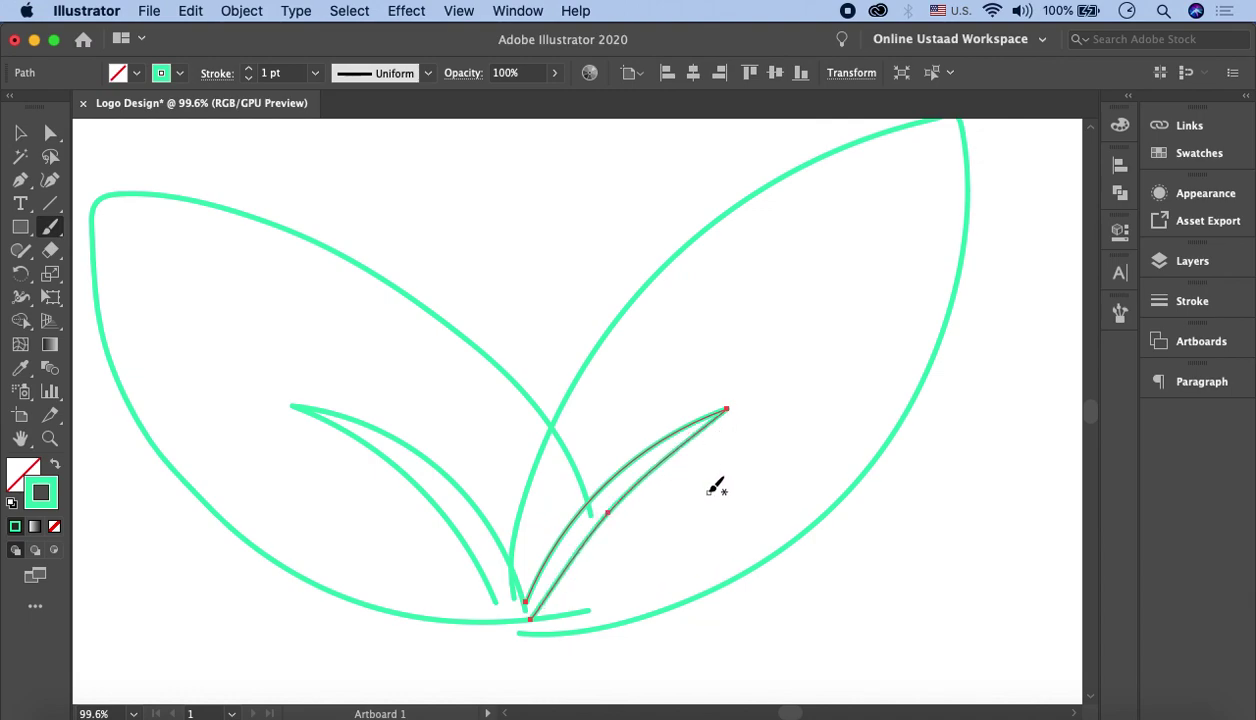
{"action": "key", "text": "a"}
{"action": "scroll", "coordinate": [540, 630], "scroll_direction": "up", "scroll_amount": 3}
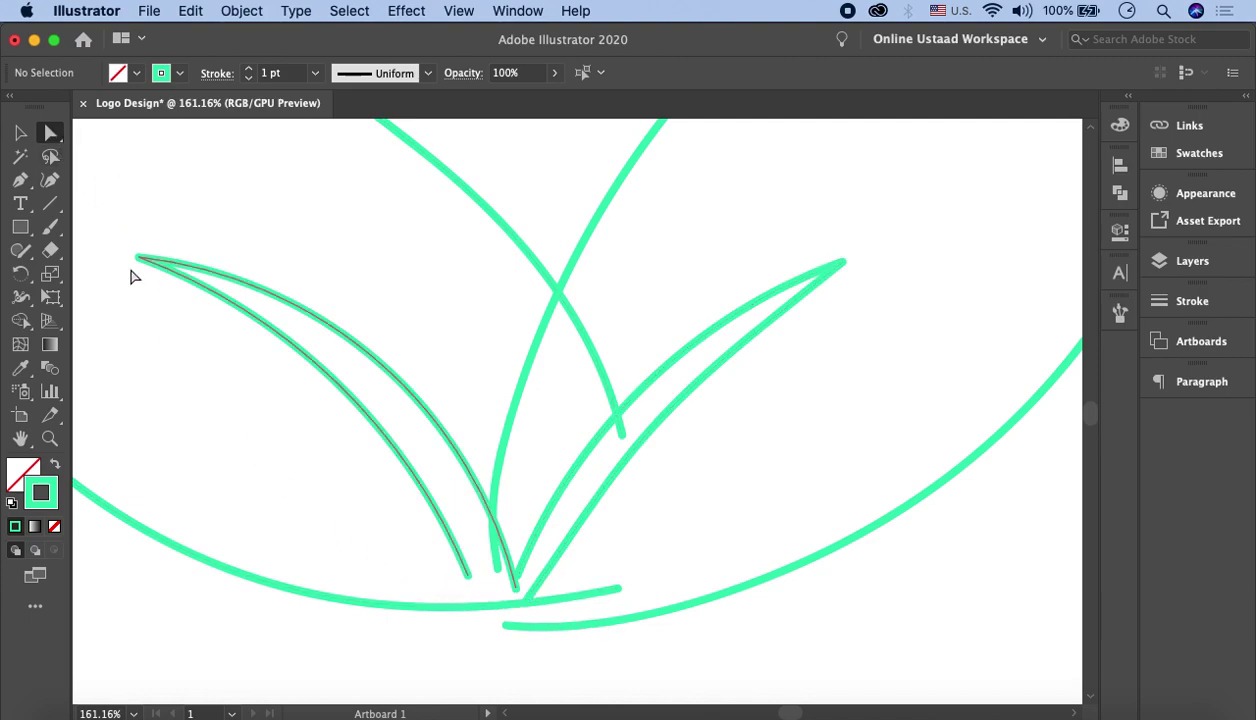
Extend the left inner leaf and redraw the right inner leaf down to the base.
{"action": "left_click", "coordinate": [327, 377]}
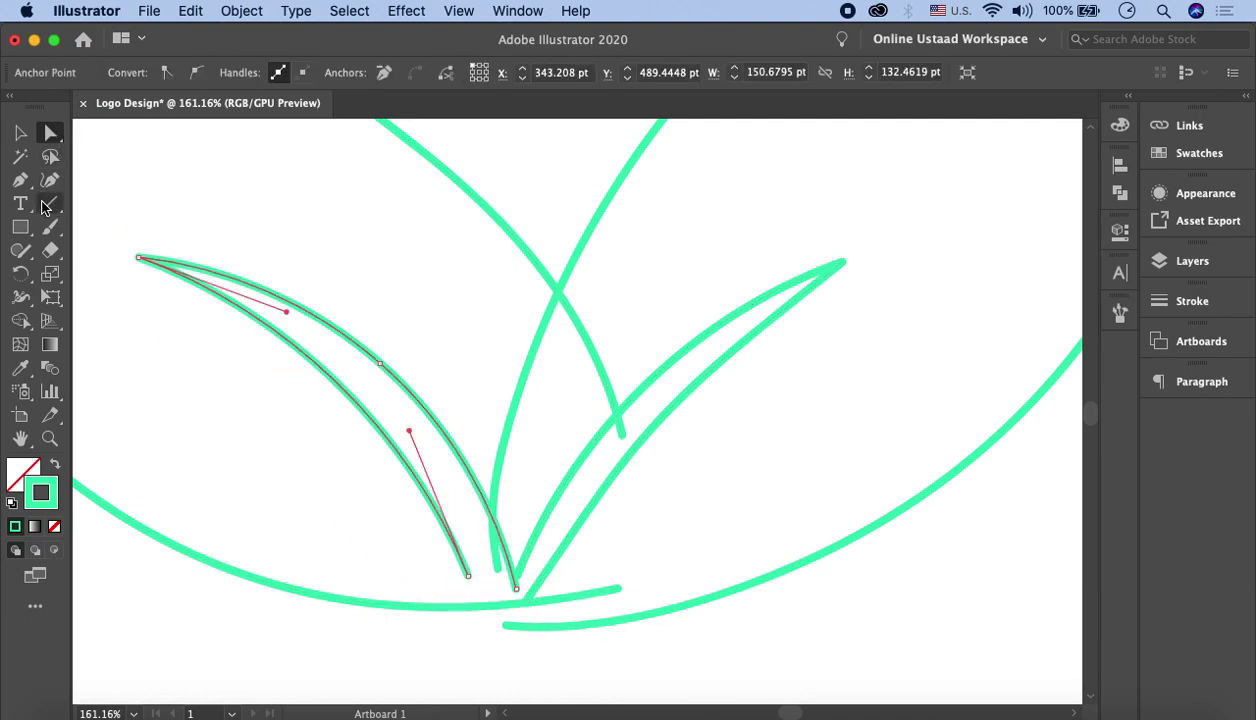
{"action": "left_click", "coordinate": [54, 233]}
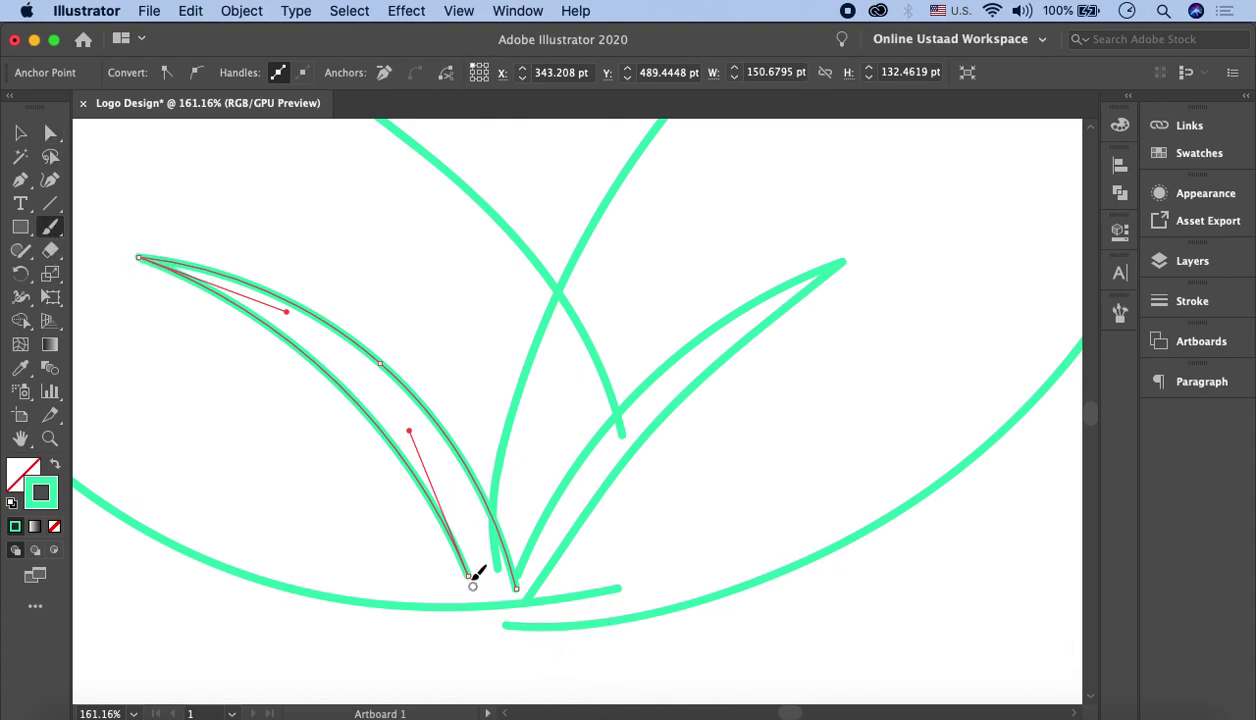
{"action": "left_click_drag", "start_coordinate": [467, 568], "coordinate": [503, 655]}
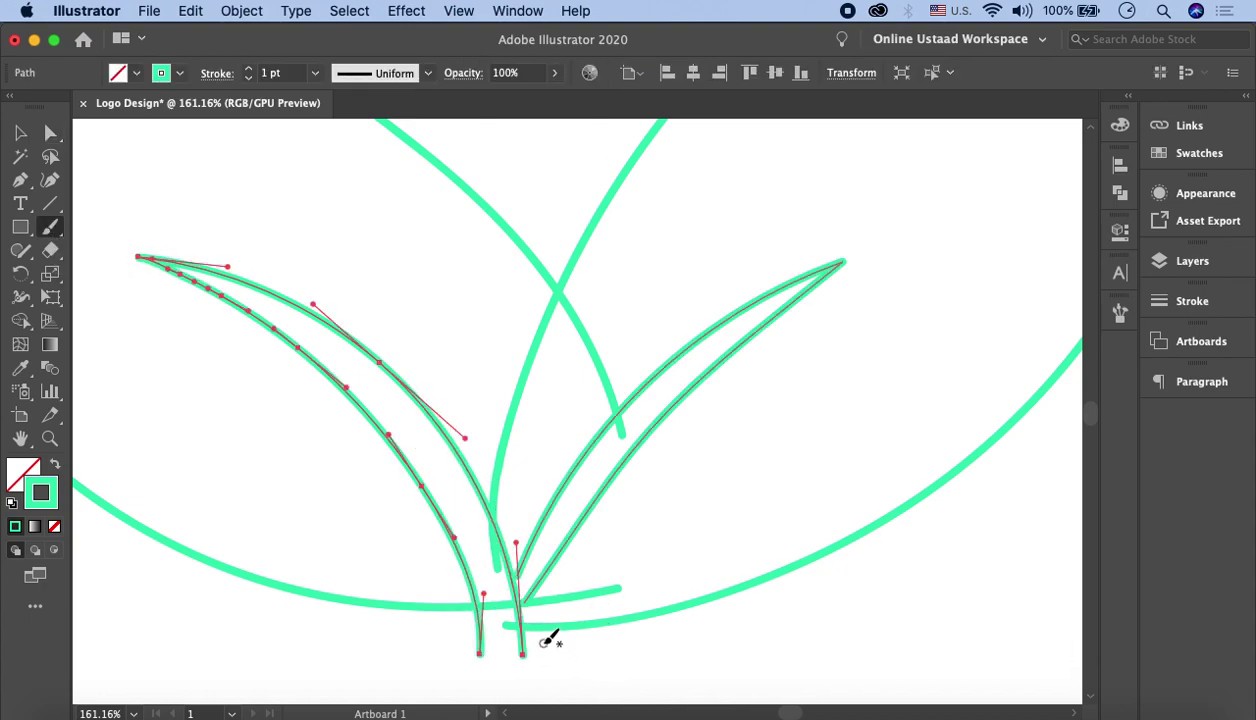
{"action": "left_click", "coordinate": [575, 490], "text": "super"}
{"action": "scroll", "coordinate": [664, 434], "scroll_direction": "down", "scroll_amount": 2}
{"action": "left_click_drag", "start_coordinate": [508, 632], "coordinate": [692, 336]}
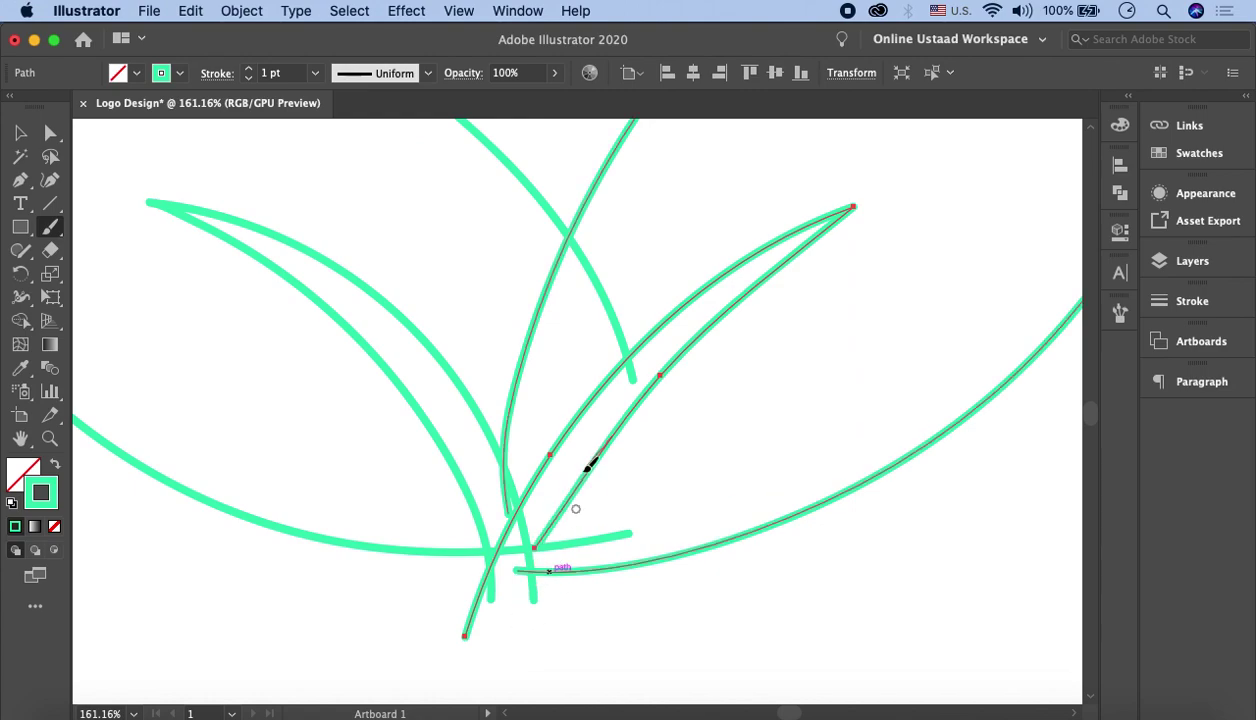
Redraw the right leaf path again and extend its curve down to the base.
{"action": "key", "text": "v"}
{"action": "key", "text": "b"}
{"action": "left_click", "coordinate": [612, 438], "text": "super"}
{"action": "left_click_drag", "start_coordinate": [850, 210], "coordinate": [518, 600]}
{"action": "left_click", "coordinate": [628, 370], "text": "super"}
{"action": "left_click_drag", "start_coordinate": [632, 380], "coordinate": [654, 598]}
{"action": "left_click", "coordinate": [84, 292], "text": "super"}
Redraw the left outer leaf curve smoothly toward the base, then deselect it.
{"action": "left_click", "coordinate": [575, 568]}
{"action": "scroll", "coordinate": [575, 568], "scroll_direction": "down", "scroll_amount": 3}
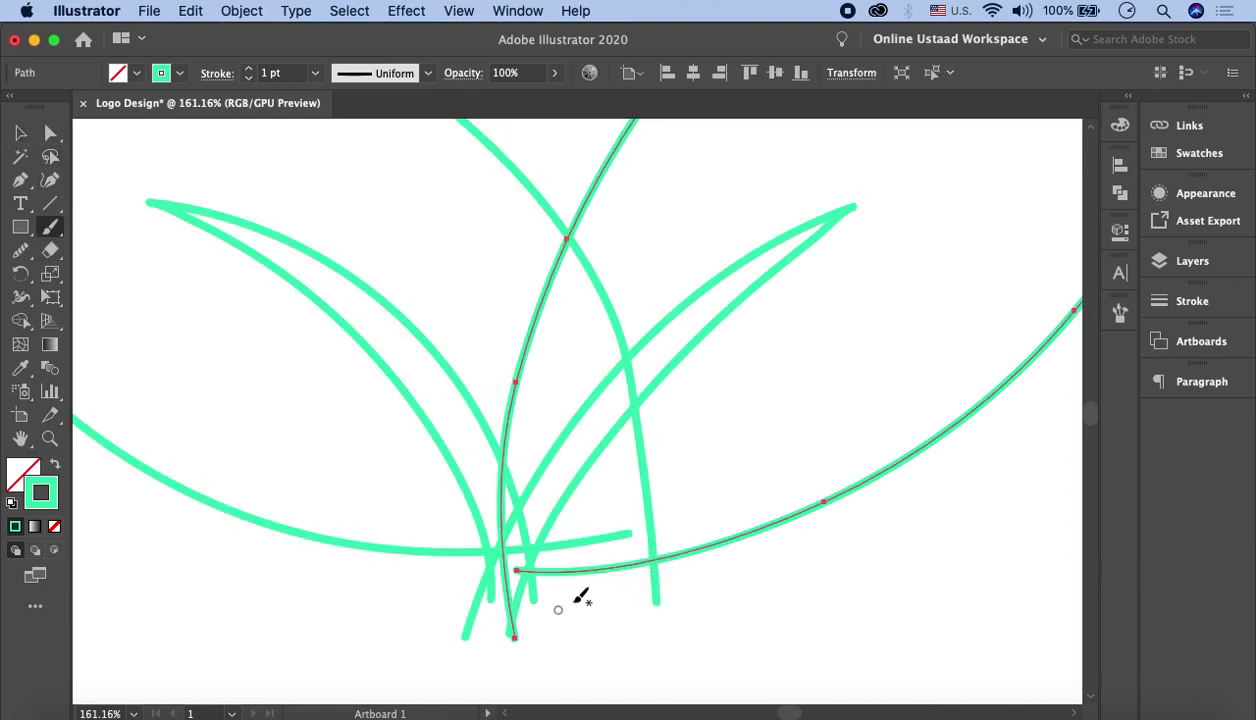
{"action": "left_click", "coordinate": [472, 535]}
{"action": "left_click", "coordinate": [50, 228]}
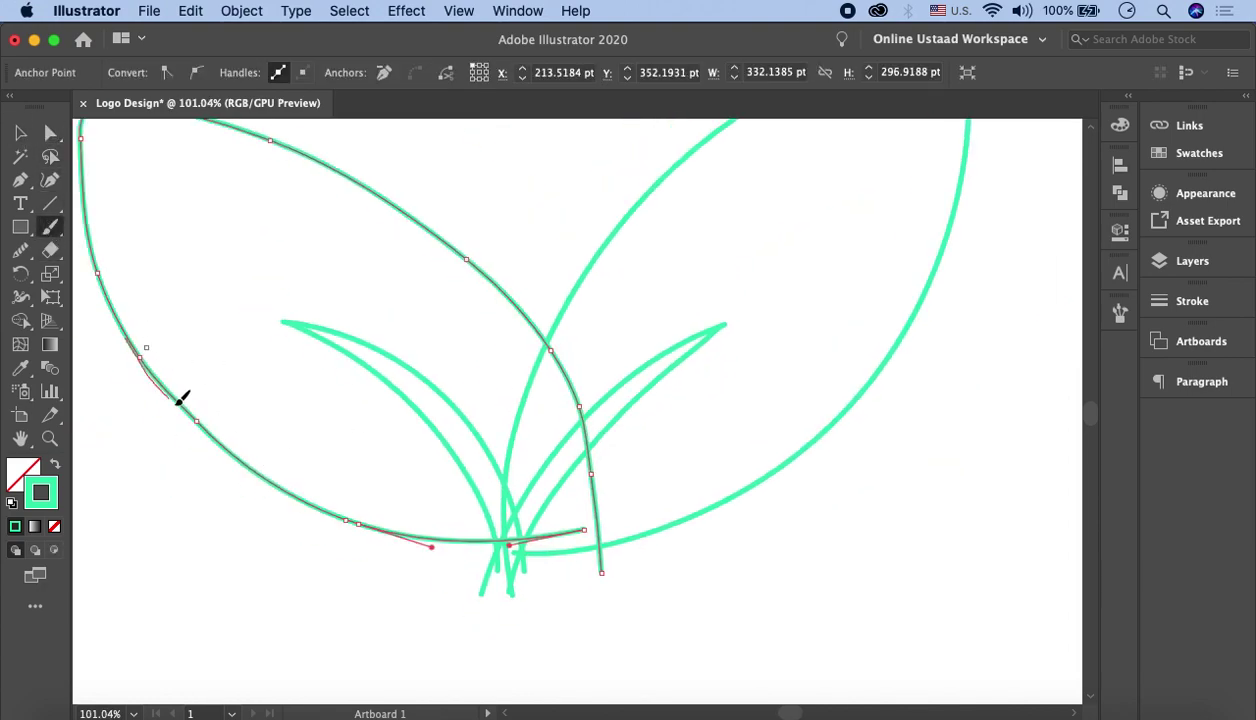
{"action": "left_click_drag", "start_coordinate": [182, 400], "coordinate": [476, 490]}
{"action": "key", "text": "super+0"}
{"action": "left_click", "coordinate": [630, 384], "text": "super"}
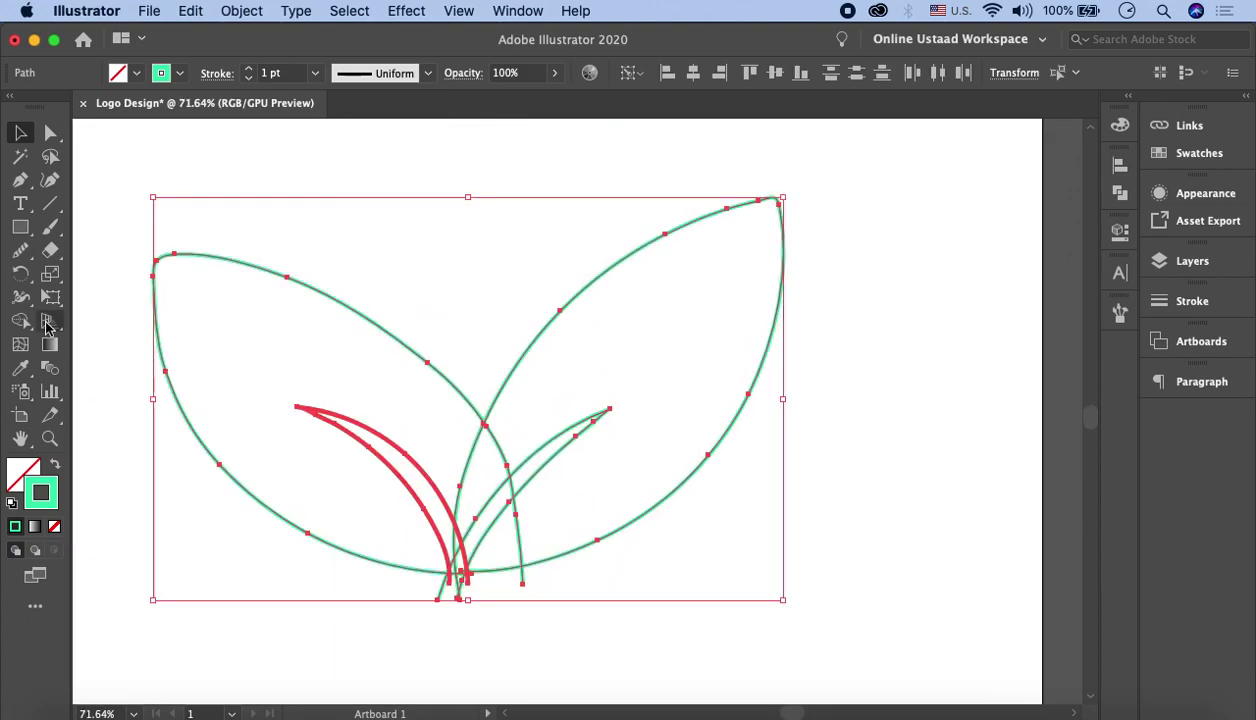
Delete the stray segments below the bottom curve with the Shape Builder tool.
{"action": "left_click", "coordinate": [20, 320]}
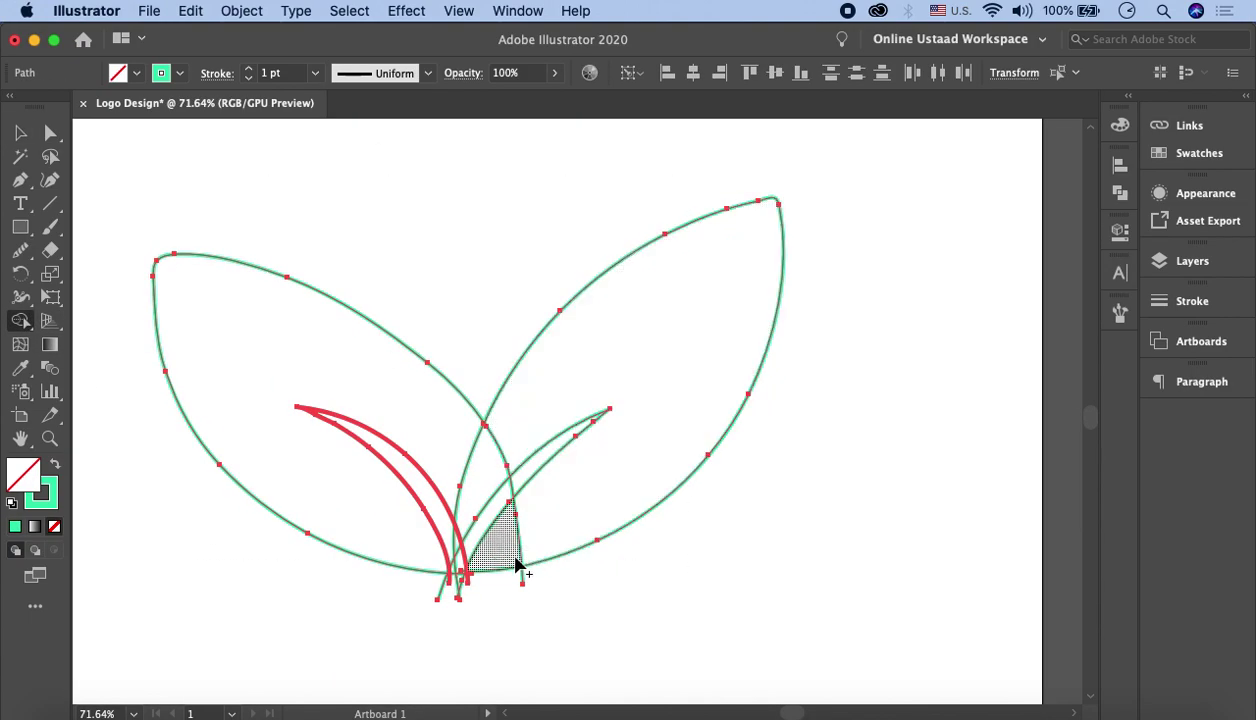
{"action": "scroll", "coordinate": [480, 585], "scroll_direction": "up", "scroll_amount": 5}
{"action": "left_click_drag", "start_coordinate": [496, 541], "coordinate": [548, 640]}
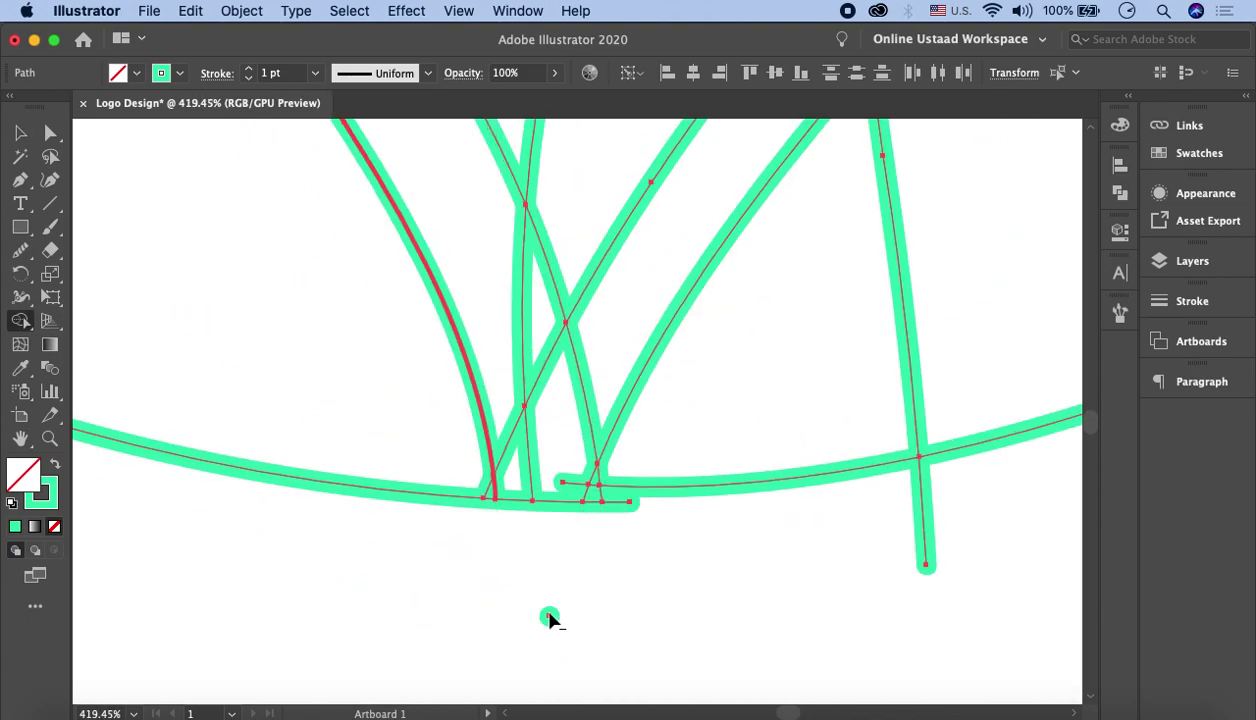
{"action": "scroll", "coordinate": [550, 618], "scroll_direction": "right", "scroll_amount": 2}
{"action": "left_click", "coordinate": [500, 505], "text": "super"}
Switch between the Pen and Paintbrush tools and zoom out to check the whole drawing.
{"action": "left_click", "coordinate": [20, 180]}
{"action": "left_click", "coordinate": [67, 180]}
{"action": "key", "text": "b"}
{"action": "scroll", "coordinate": [555, 504], "scroll_direction": "down", "scroll_amount": 2, "text": "alt"}
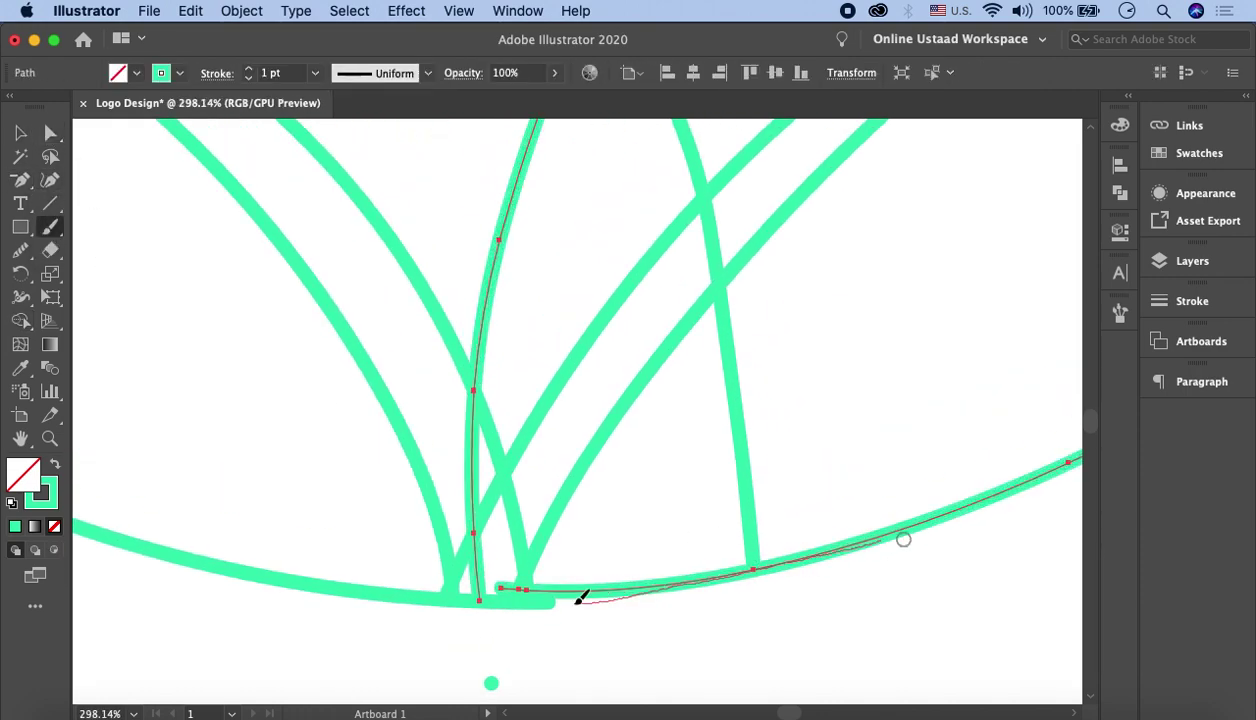
{"action": "key", "text": "ctrl+0"}
{"action": "scroll", "coordinate": [410, 330], "scroll_direction": "up", "scroll_amount": 3}
With the Shape Builder, merge the region at the leaf junction into a closed outline.
{"action": "key", "text": "shift+m"}
{"action": "scroll", "coordinate": [444, 500], "scroll_direction": "up", "scroll_amount": 5}
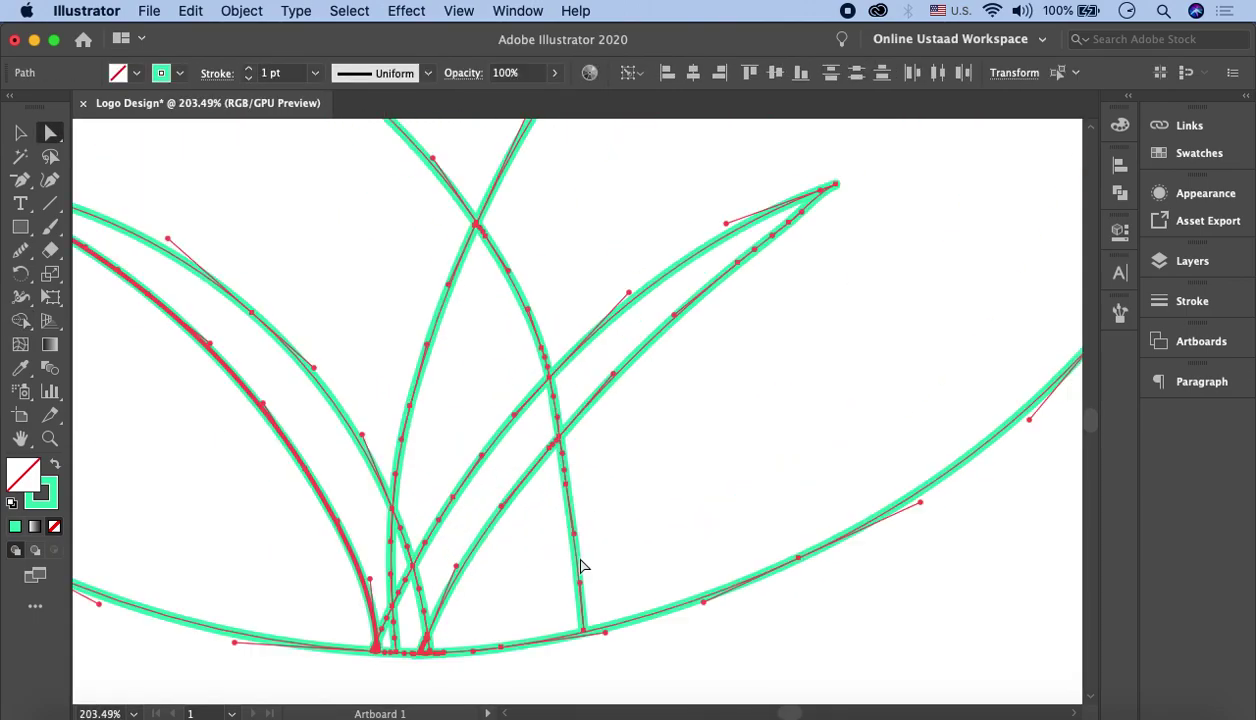
{"action": "scroll", "coordinate": [418, 492], "scroll_direction": "up", "scroll_amount": 3, "text": "alt"}
{"action": "key", "text": "ctrl+0"}
{"action": "scroll", "coordinate": [426, 470], "scroll_direction": "up", "scroll_amount": 2, "text": "alt"}
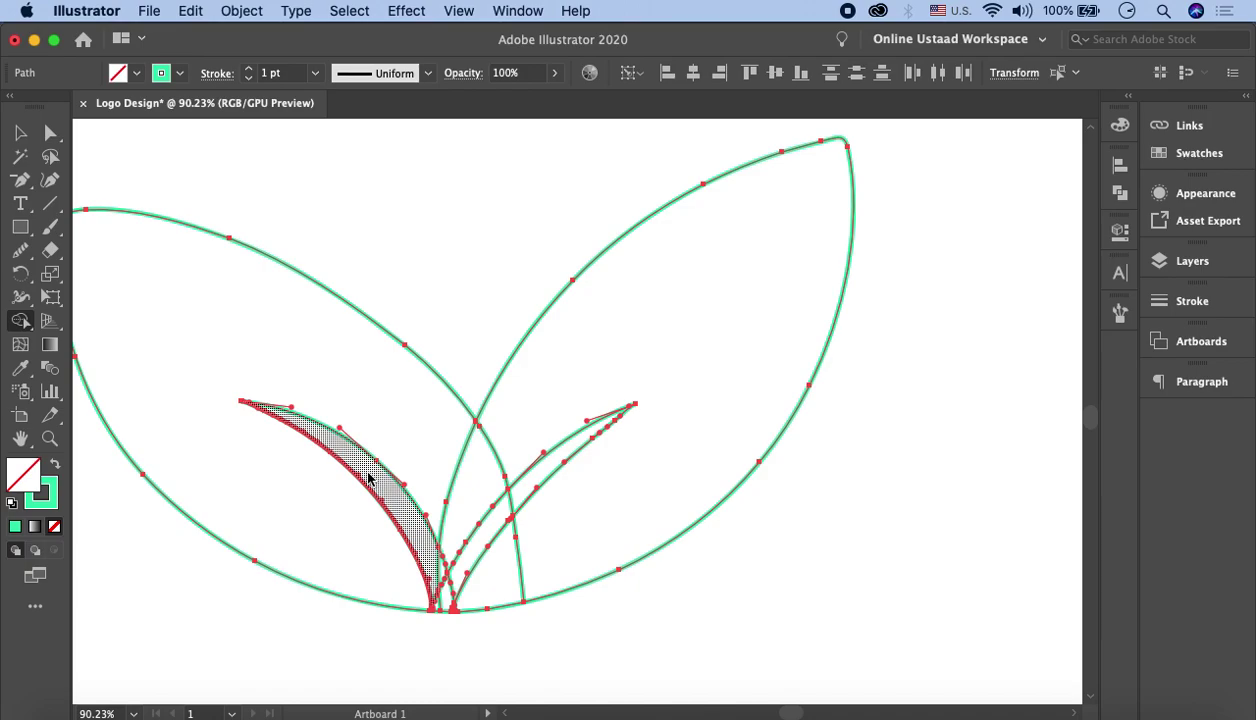
{"action": "scroll", "coordinate": [407, 505], "scroll_direction": "up", "scroll_amount": 3, "text": "alt"}
{"action": "scroll", "coordinate": [507, 468], "scroll_direction": "up", "scroll_amount": 2, "text": "alt"}
{"action": "scroll", "coordinate": [500, 590], "scroll_direction": "down", "scroll_amount": 1, "text": "alt"}
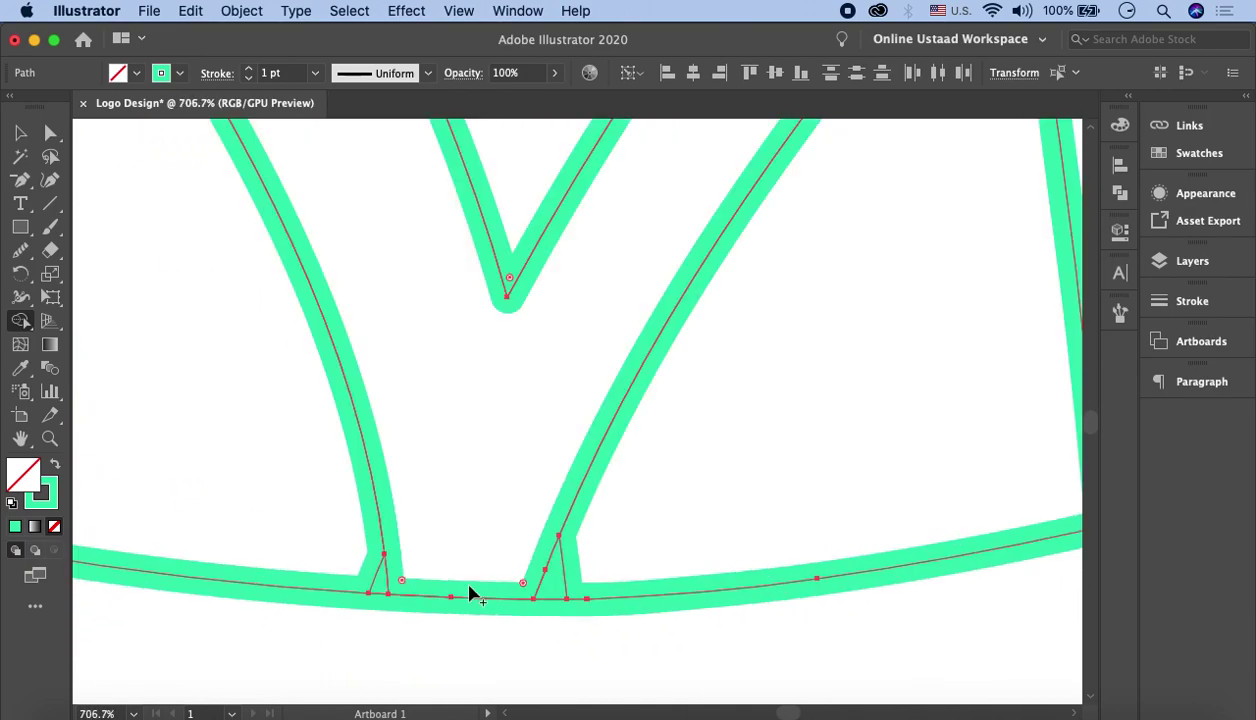
{"action": "scroll", "coordinate": [472, 594], "scroll_direction": "down", "scroll_amount": 5, "text": "alt"}
{"action": "scroll", "coordinate": [488, 499], "scroll_direction": "up", "scroll_amount": 1, "text": "alt"}
{"action": "scroll", "coordinate": [479, 550], "scroll_direction": "up", "scroll_amount": 3, "text": "alt"}
{"action": "scroll", "coordinate": [524, 550], "scroll_direction": "down", "scroll_amount": 3, "text": "alt"}
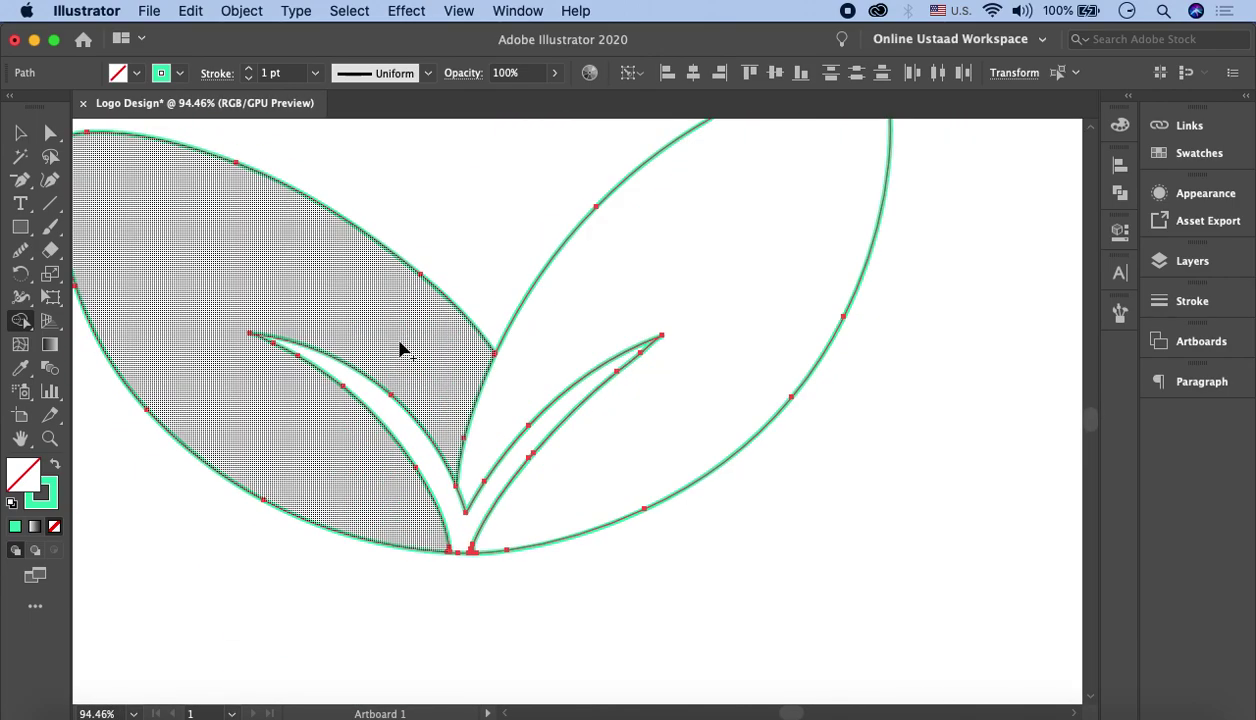
{"action": "left_click", "coordinate": [432, 368]}
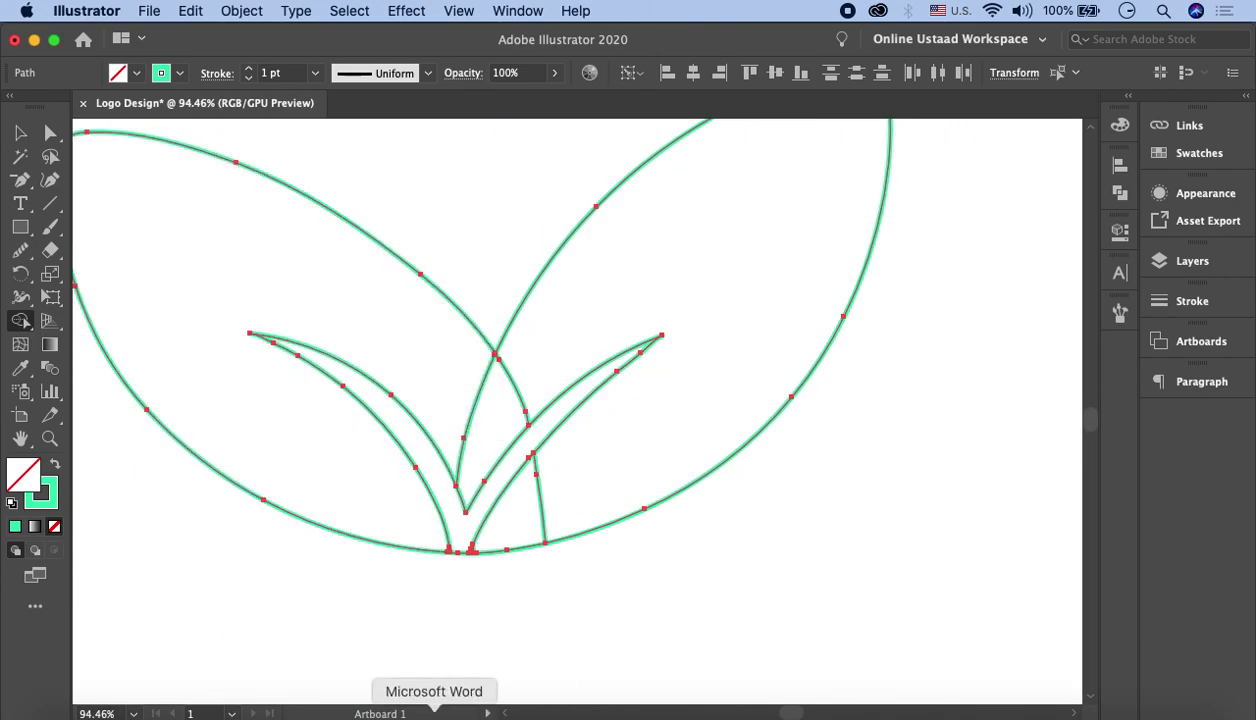
{"action": "scroll", "coordinate": [303, 420], "scroll_direction": "down", "scroll_amount": 1, "text": "alt"}
Select the finished leaf outline and move it onto the pasteboard right of the artboard.
{"action": "scroll", "coordinate": [280, 364], "scroll_direction": "down", "scroll_amount": 1, "text": "alt"}
{"action": "key", "text": "v"}
{"action": "left_click", "coordinate": [280, 364]}
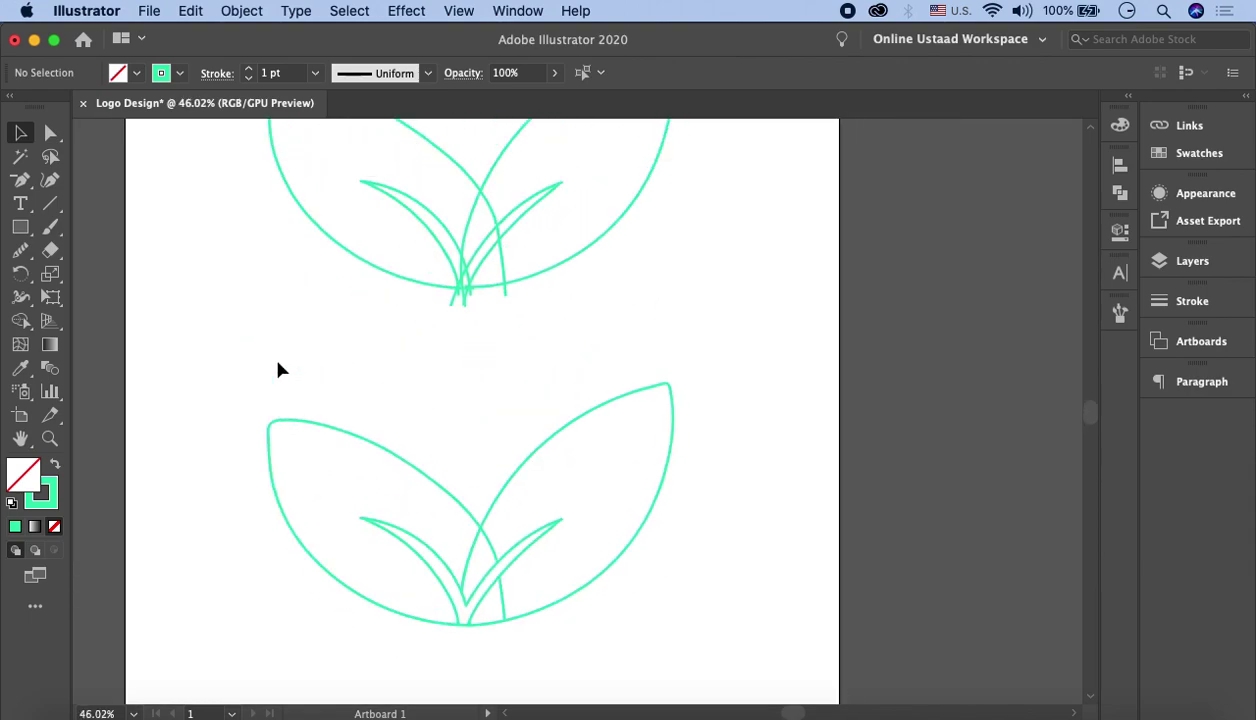
{"action": "left_click_drag", "start_coordinate": [280, 370], "coordinate": [510, 563]}
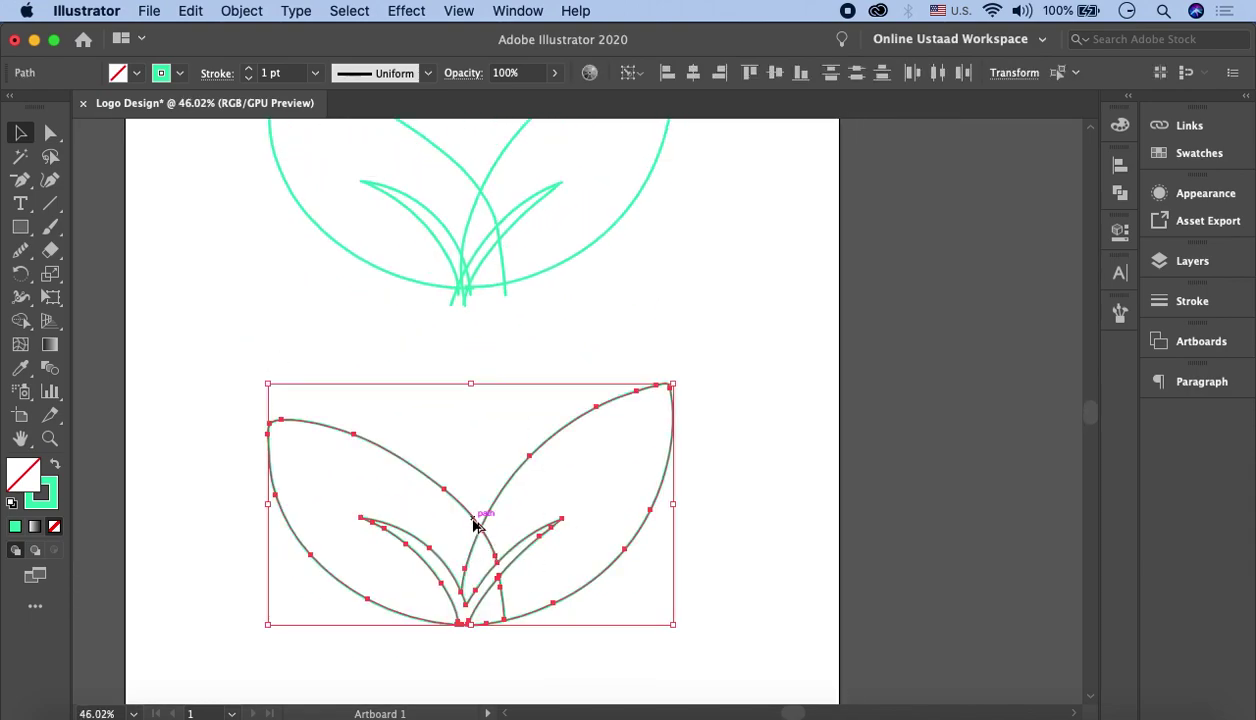
{"action": "left_click_drag", "start_coordinate": [475, 524], "coordinate": [748, 368]}
{"action": "left_click_drag", "start_coordinate": [437, 487], "coordinate": [757, 311]}
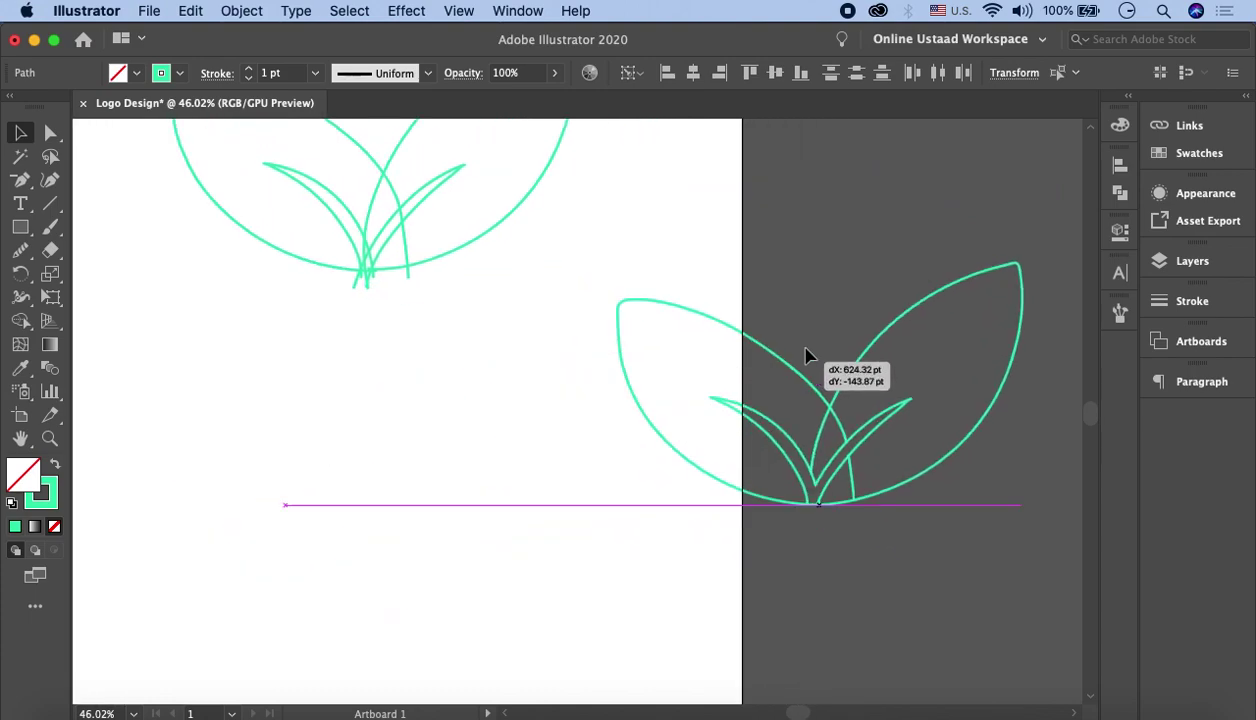
Select the older leaf drawing on the artboard and delete it.
{"action": "scroll", "coordinate": [757, 311], "scroll_direction": "left", "scroll_amount": 5}
{"action": "scroll", "coordinate": [653, 322], "scroll_direction": "up", "scroll_amount": 4}
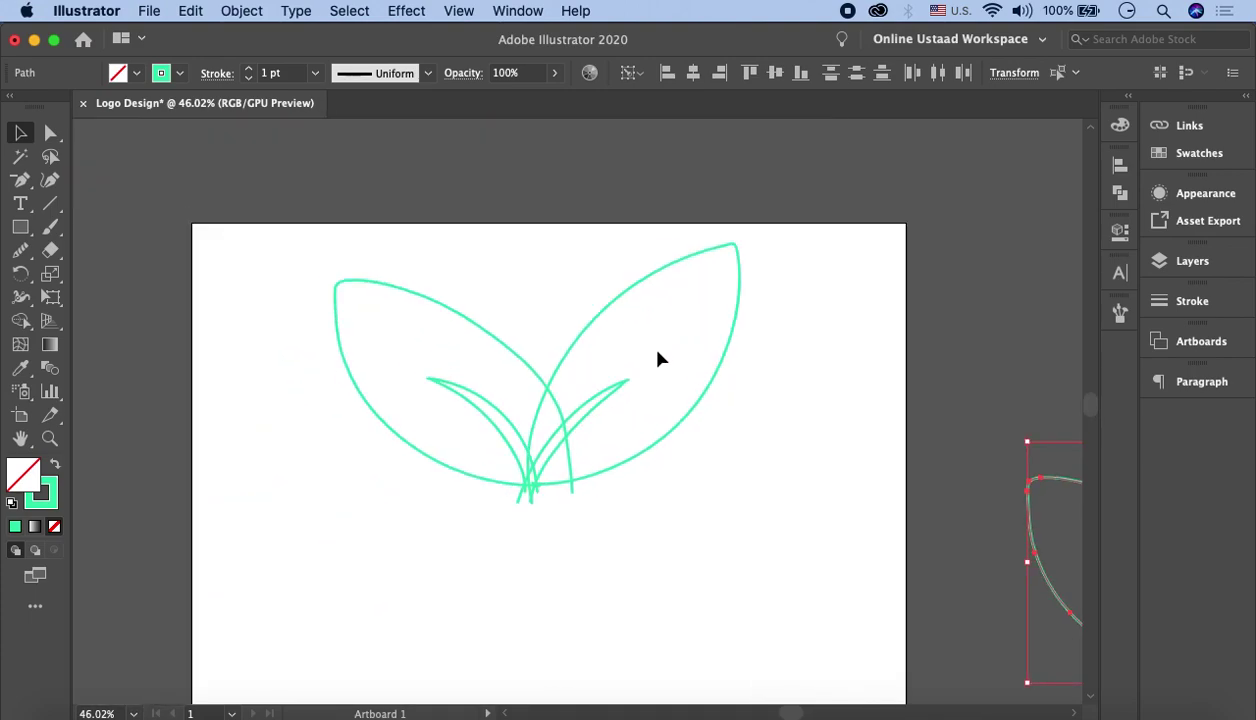
{"action": "left_click_drag", "start_coordinate": [690, 552], "coordinate": [388, 288]}
{"action": "key", "text": "Delete"}
{"action": "scroll", "coordinate": [388, 288], "scroll_direction": "down", "scroll_amount": 3}
{"action": "scroll", "coordinate": [388, 288], "scroll_direction": "right", "scroll_amount": 2}
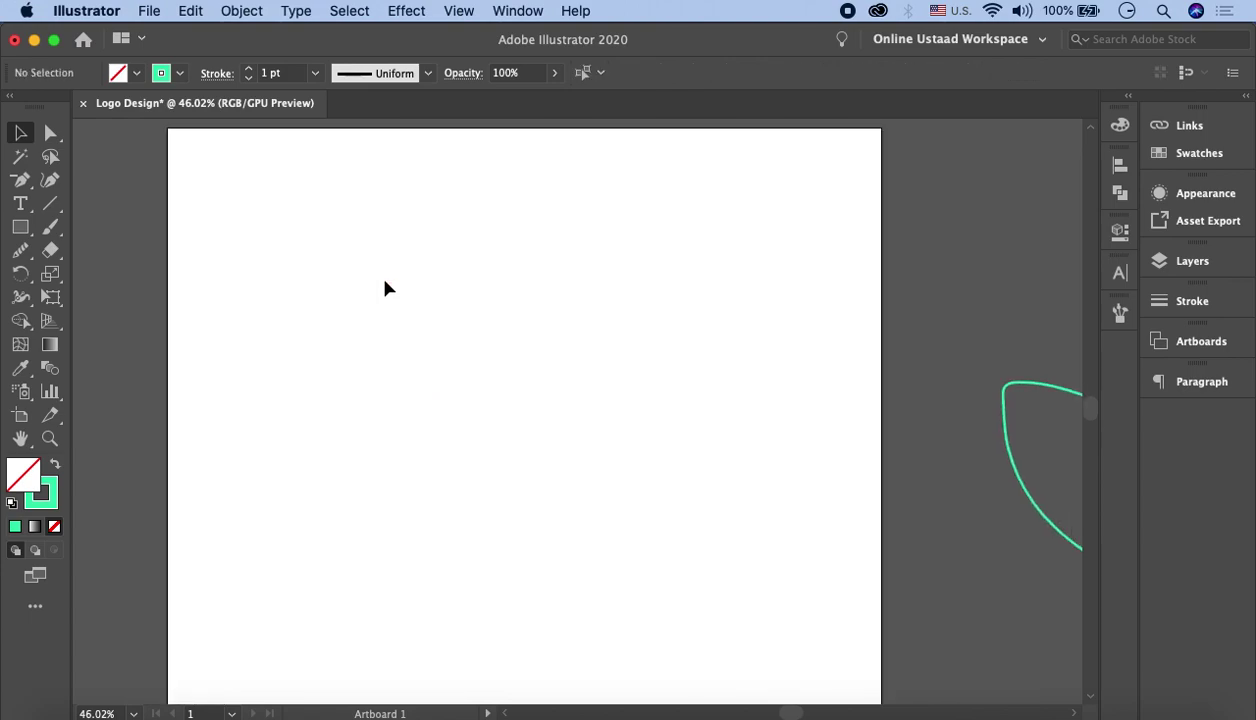
Turn on visibility of the GCNZEB sketch layer in the Layers panel, then collapse the panel.
{"action": "left_click", "coordinate": [1190, 261]}
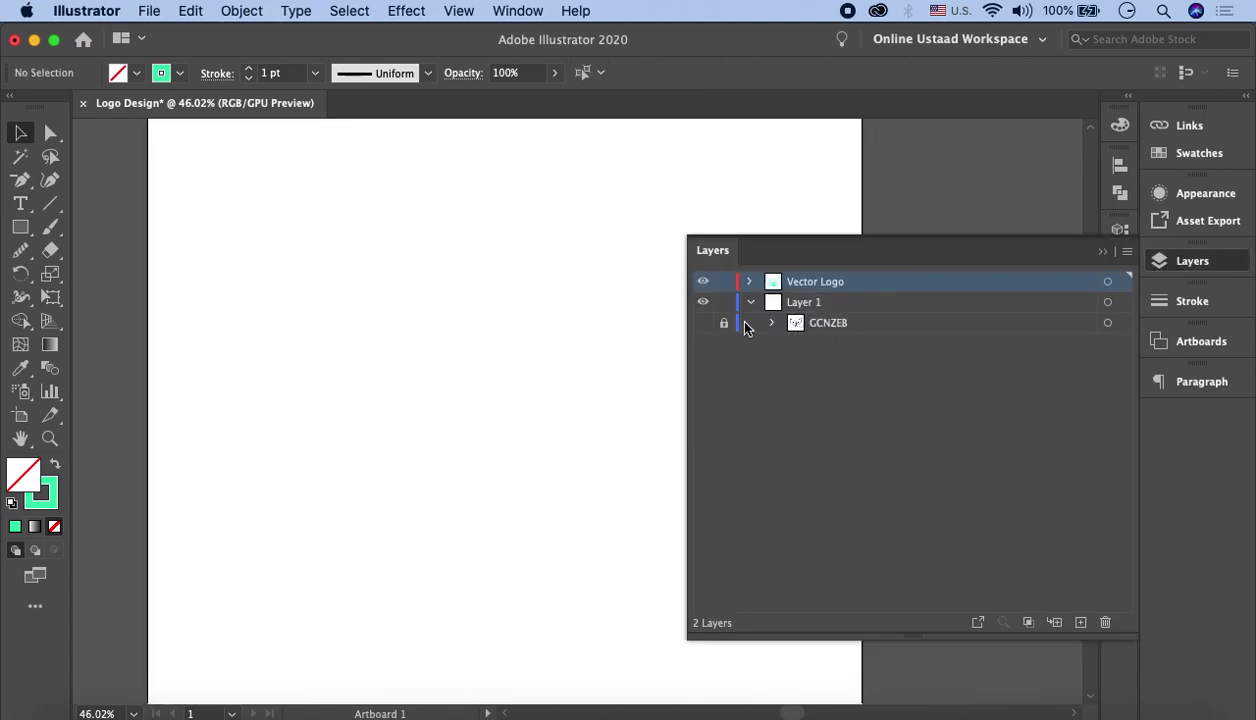
{"action": "left_click", "coordinate": [704, 324]}
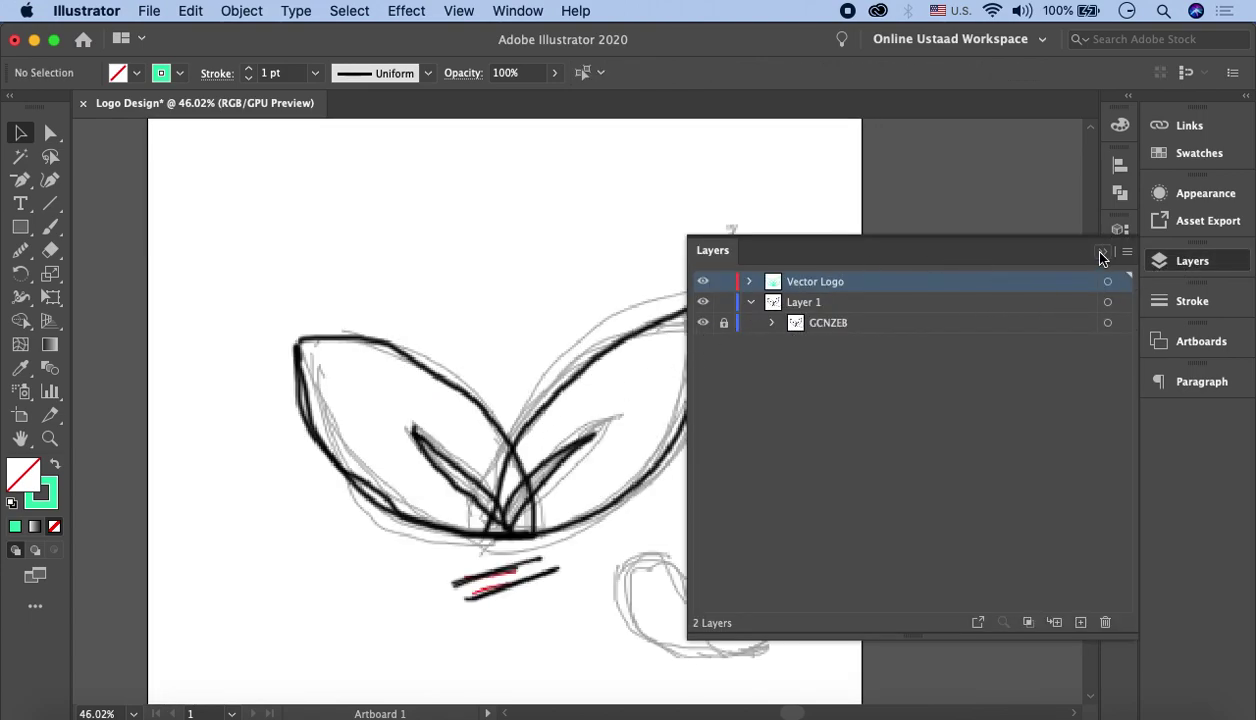
{"action": "left_click", "coordinate": [1101, 259]}
{"action": "scroll", "coordinate": [445, 432], "scroll_direction": "up", "scroll_amount": 2}
{"action": "scroll", "coordinate": [470, 442], "scroll_direction": "up", "scroll_amount": 2}
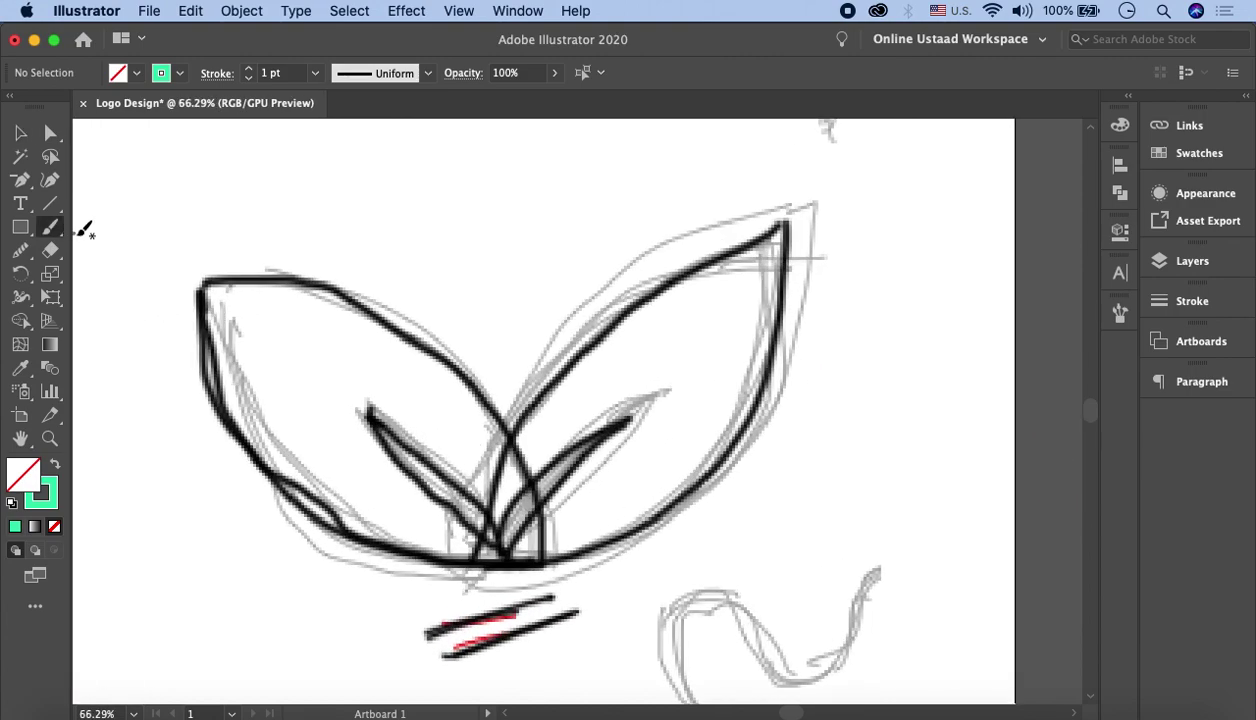
{"action": "left_click", "coordinate": [139, 257]}
Trace the right and left leaf outlines in magenta over the sketch, redoing the first strokes.
{"action": "mouse_move", "coordinate": [497, 462]}
{"action": "left_mouse_down"}
{"action": "mouse_move", "coordinate": [752, 237]}
{"action": "mouse_move", "coordinate": [500, 568]}
{"action": "left_mouse_up"}
{"action": "key", "text": "v"}
{"action": "left_click", "coordinate": [50, 227]}
{"action": "left_click_drag", "start_coordinate": [505, 440], "coordinate": [490, 566]}
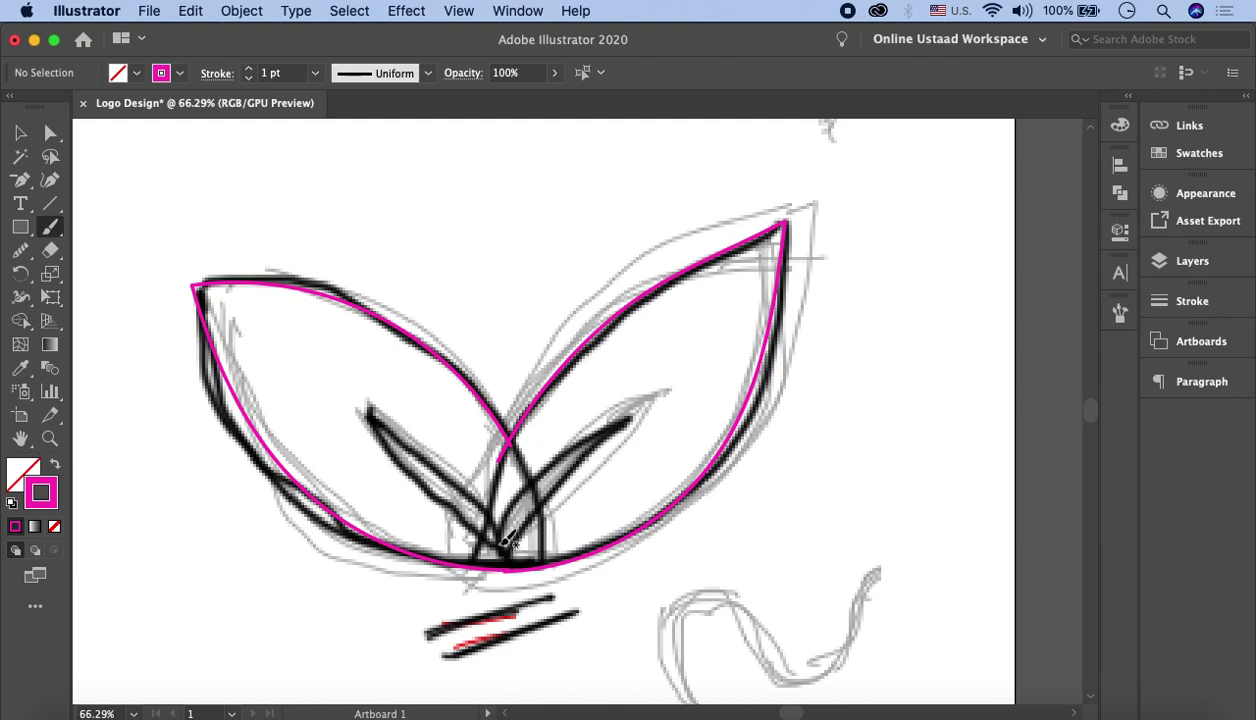
{"action": "key", "text": "ctrl+z"}
{"action": "key", "text": "ctrl+z"}
{"action": "left_click_drag", "start_coordinate": [483, 500], "coordinate": [493, 575]}
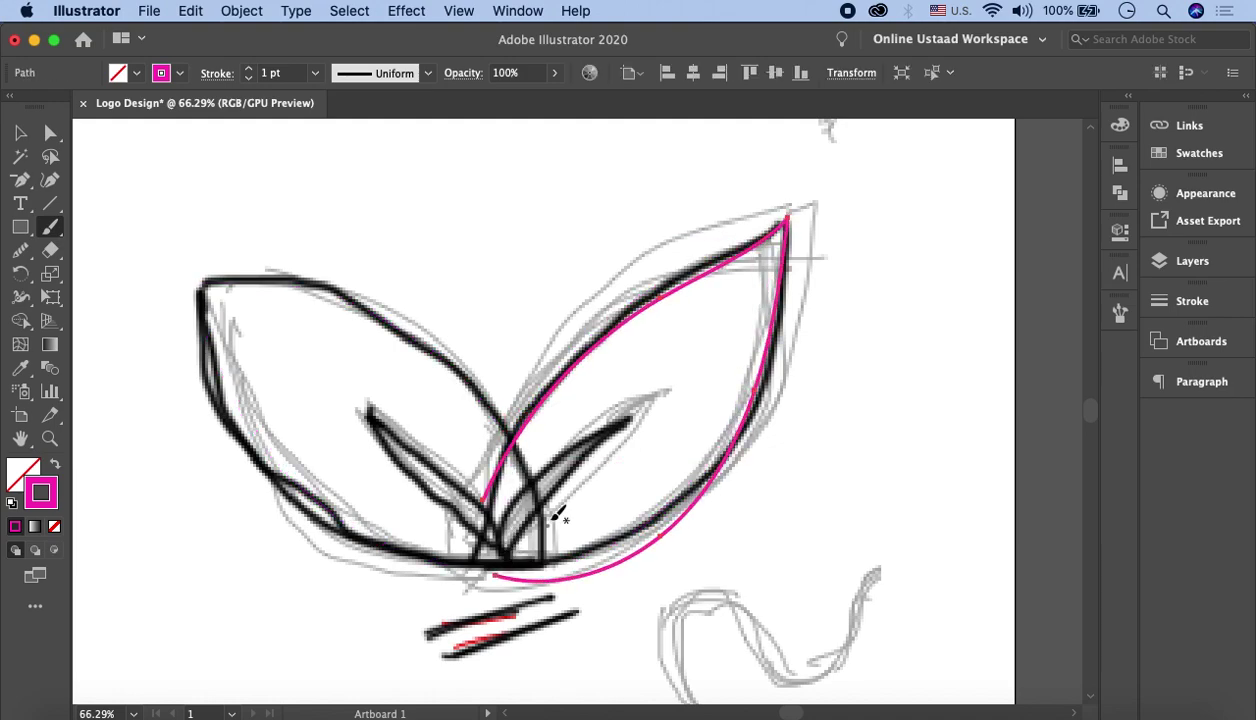
{"action": "left_click_drag", "start_coordinate": [521, 486], "coordinate": [601, 558]}
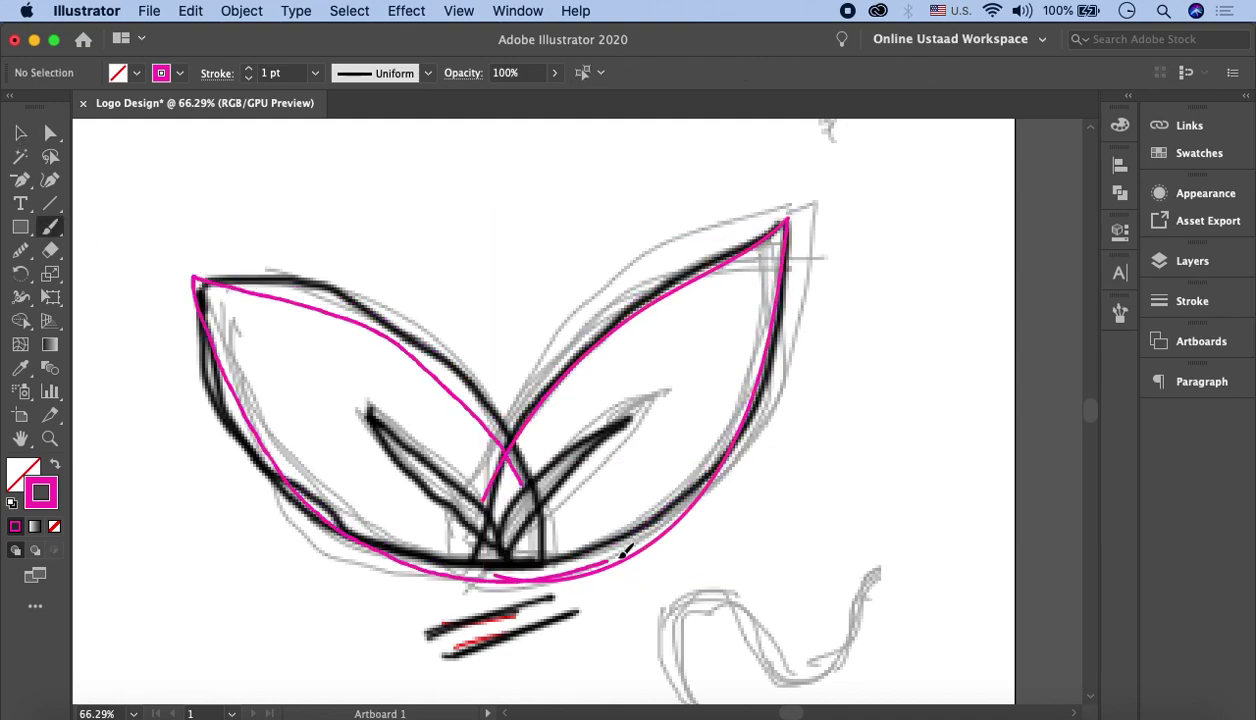
{"action": "mouse_move", "coordinate": [580, 432]}
{"action": "left_mouse_down"}
{"action": "mouse_move", "coordinate": [505, 560]}
{"action": "mouse_move", "coordinate": [515, 563]}
{"action": "left_mouse_up"}
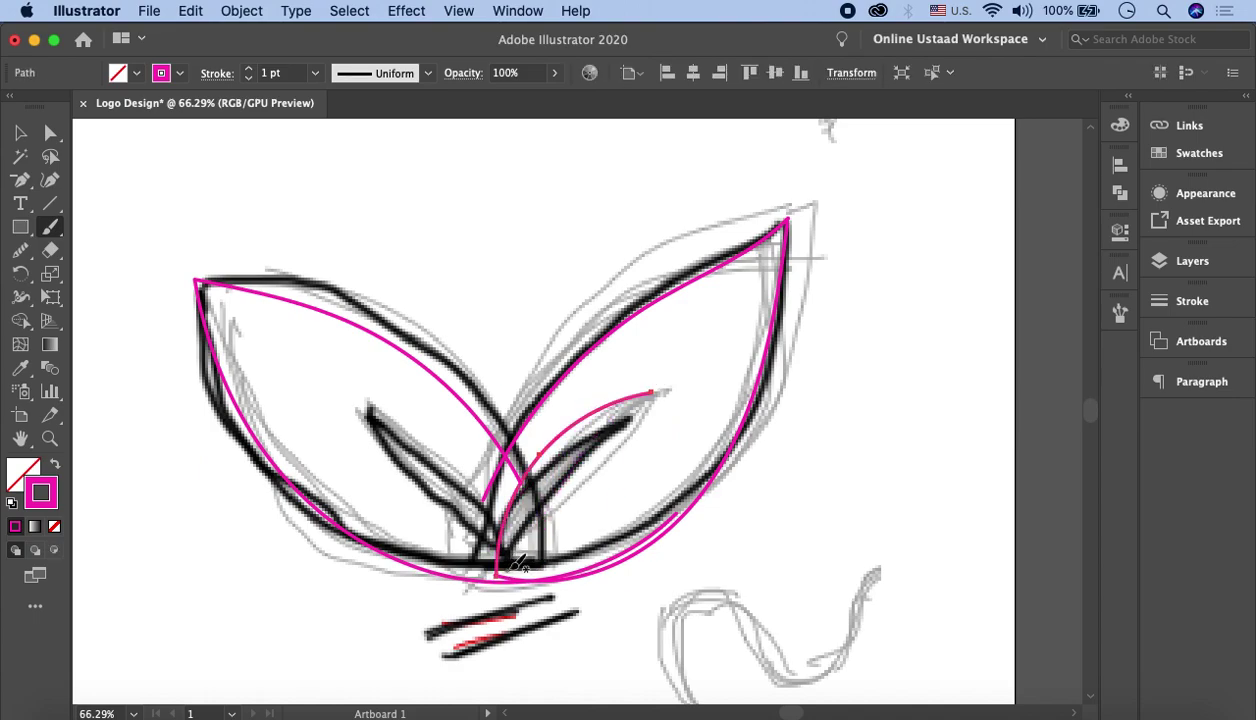
Trace the inner left leaf up from its base and nudge the traced path into place.
{"action": "left_click", "coordinate": [224, 173], "text": "super"}
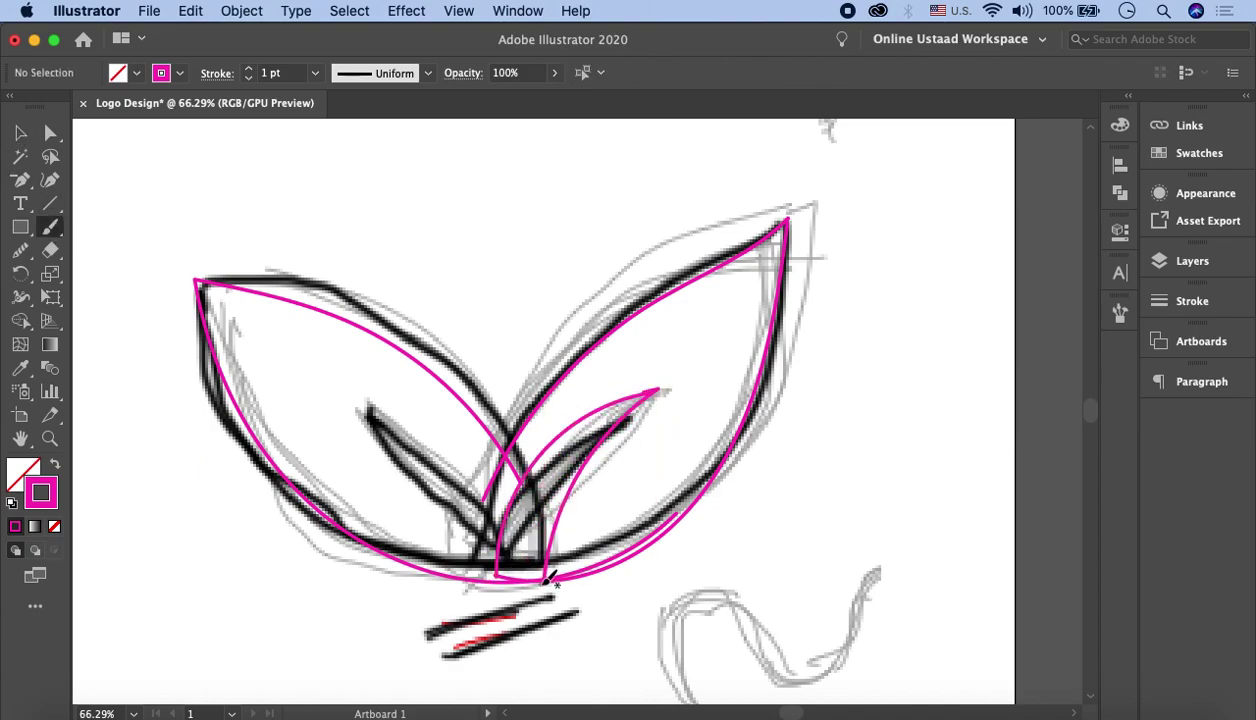
{"action": "left_click_drag", "start_coordinate": [515, 490], "coordinate": [352, 397]}
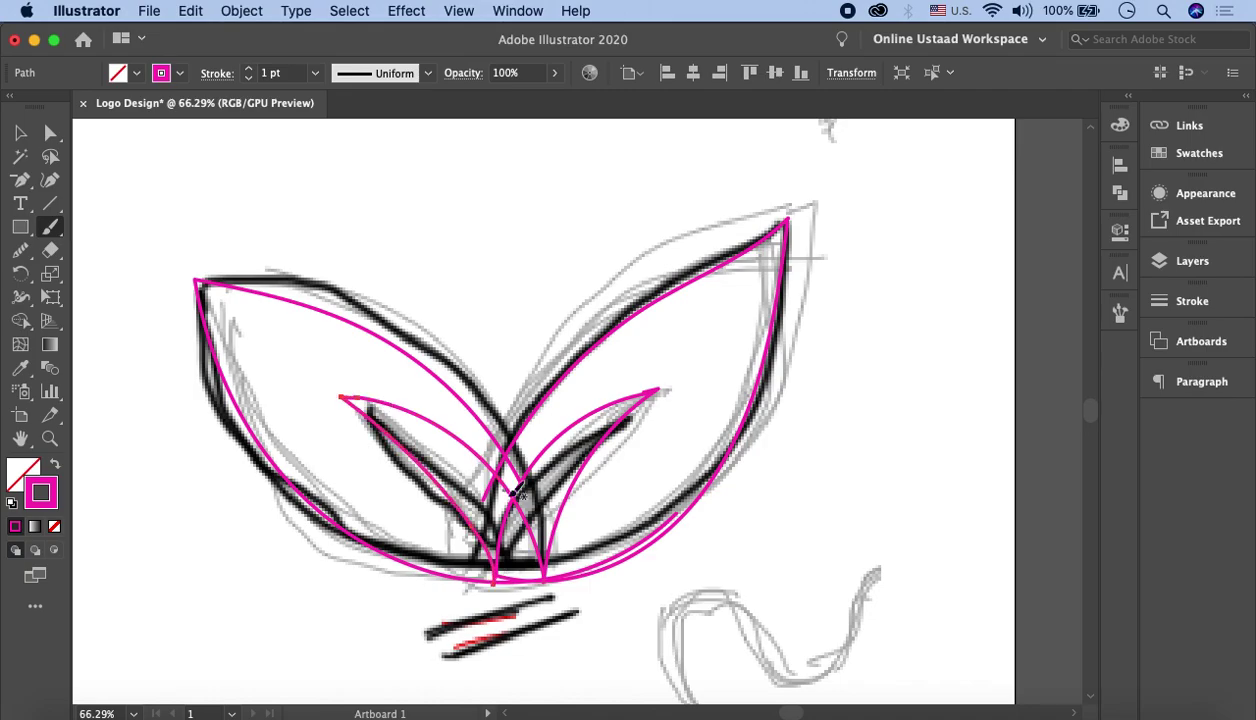
{"action": "left_click", "coordinate": [219, 230], "text": "super"}
{"action": "scroll", "coordinate": [505, 470], "scroll_direction": "up", "scroll_amount": 3}
{"action": "left_click_drag", "start_coordinate": [518, 462], "coordinate": [540, 470]}
{"action": "scroll", "coordinate": [540, 470], "scroll_direction": "down", "scroll_amount": 5}
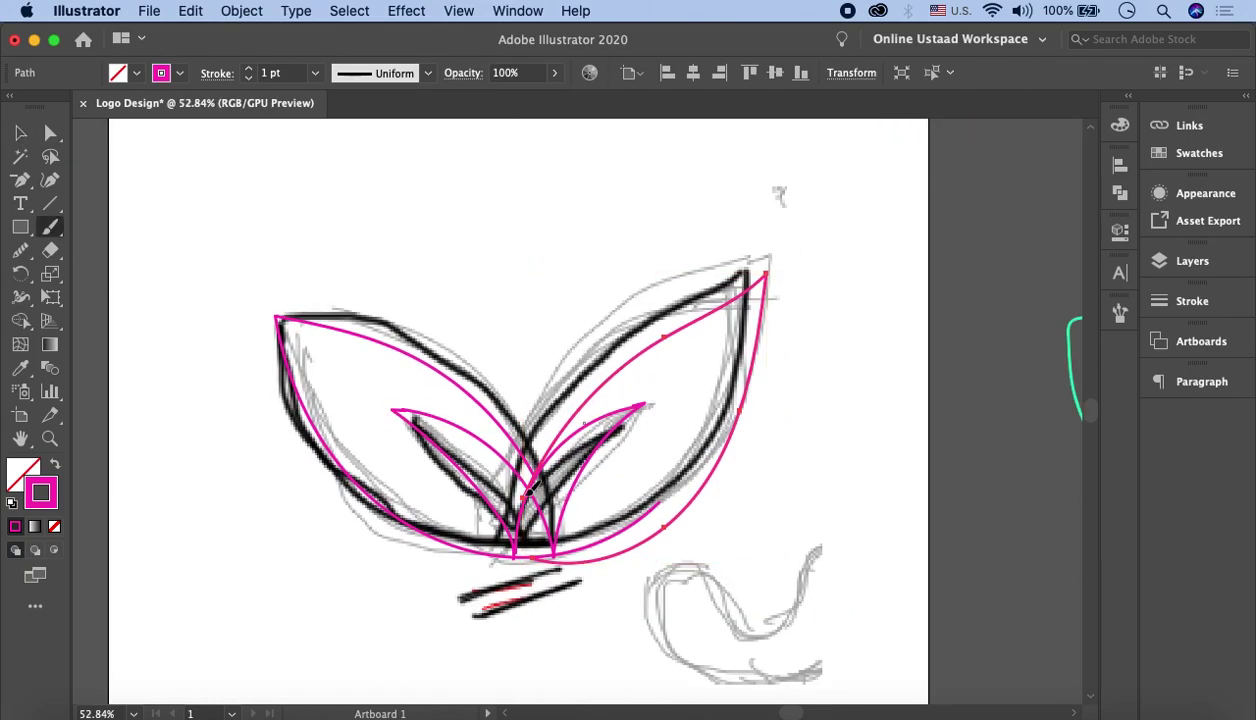
{"action": "scroll", "coordinate": [522, 400], "scroll_direction": "up", "scroll_amount": 5}
{"action": "left_click", "coordinate": [522, 320]}
{"action": "scroll", "coordinate": [522, 320], "scroll_direction": "down", "scroll_amount": 5}
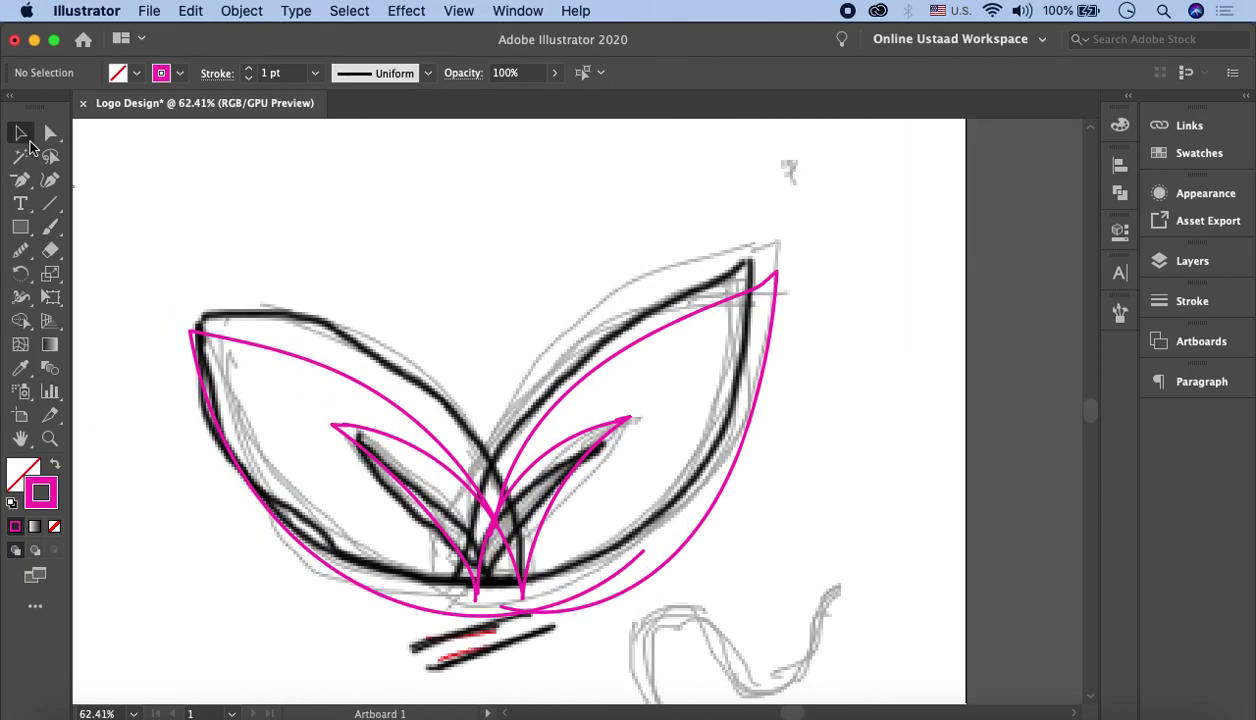
Rescale a magenta leaf path using its bounding box, then clear the selection.
{"action": "left_click", "coordinate": [495, 515], "text": "super"}
{"action": "key", "text": "b"}
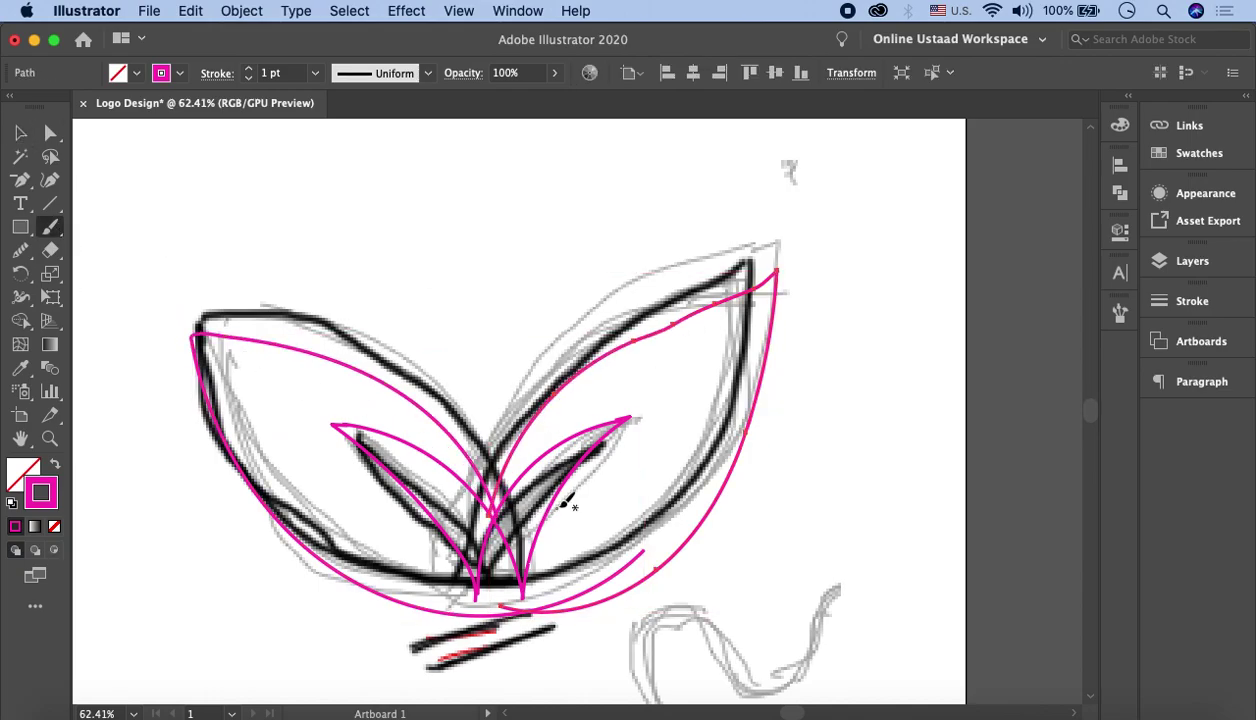
{"action": "key", "text": "v"}
{"action": "scroll", "coordinate": [475, 593], "scroll_direction": "up", "scroll_amount": 2}
{"action": "mouse_move", "coordinate": [483, 365]}
{"action": "left_mouse_down"}
{"action": "mouse_move", "coordinate": [473, 340]}
{"action": "mouse_move", "coordinate": [471, 362]}
{"action": "left_mouse_up"}
{"action": "left_click_drag", "start_coordinate": [224, 330], "coordinate": [266, 372]}
{"action": "key", "text": "super+shift+a"}
{"action": "scroll", "coordinate": [503, 565], "scroll_direction": "up", "scroll_amount": 2}
{"action": "scroll", "coordinate": [503, 565], "scroll_direction": "down", "scroll_amount": 5}
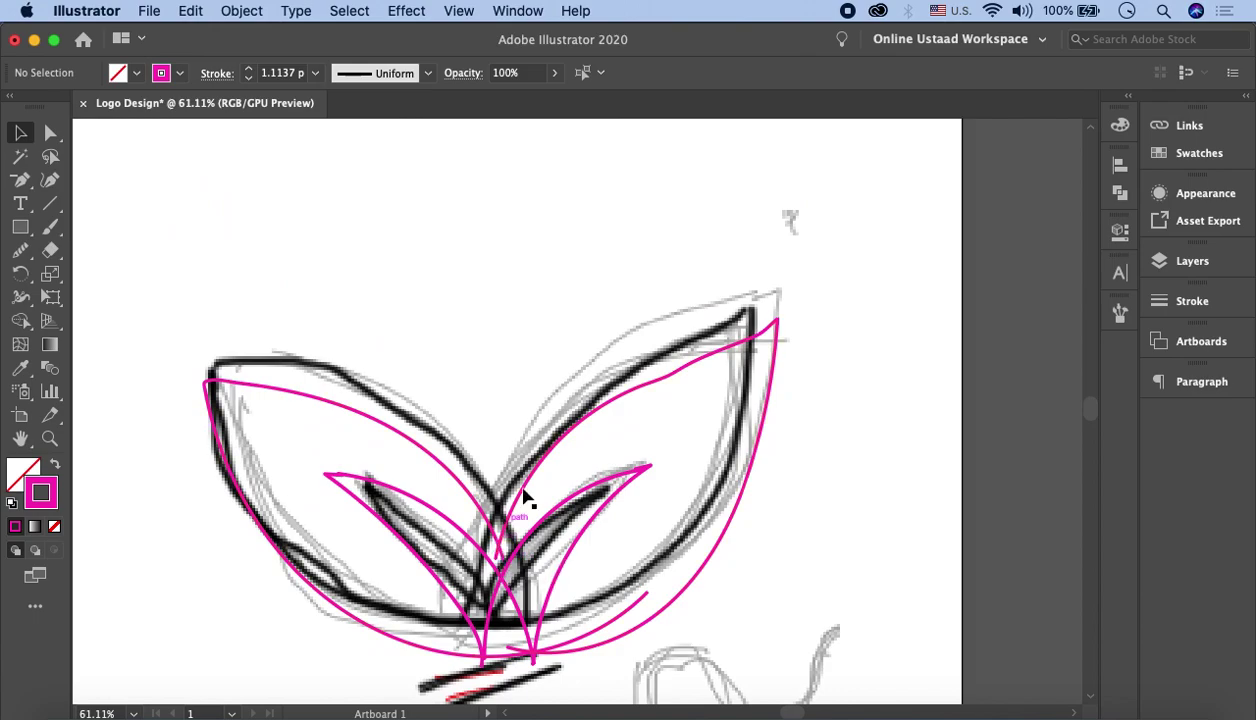
Paint a new tall leaf-shaped loop over the sketch with the Paintbrush.
{"action": "left_click", "coordinate": [748, 487]}
{"action": "key", "text": "b"}
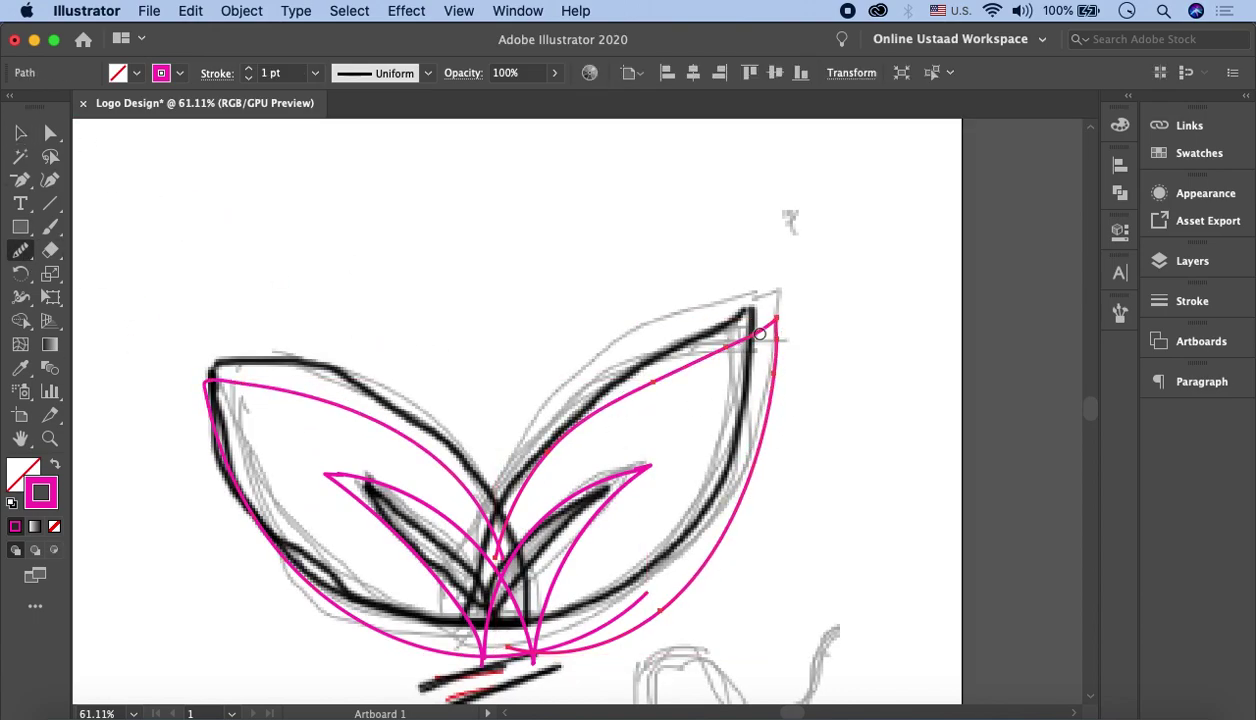
{"action": "key", "text": "v"}
{"action": "left_click", "coordinate": [190, 188]}
{"action": "scroll", "coordinate": [398, 356], "scroll_direction": "down", "scroll_amount": 2}
{"action": "scroll", "coordinate": [712, 412], "scroll_direction": "down", "scroll_amount": 2}
{"action": "scroll", "coordinate": [712, 412], "scroll_direction": "up", "scroll_amount": 3}
{"action": "left_click", "coordinate": [50, 227]}
{"action": "mouse_move", "coordinate": [432, 525]}
{"action": "left_mouse_down"}
{"action": "mouse_move", "coordinate": [470, 508]}
{"action": "mouse_move", "coordinate": [440, 548]}
{"action": "left_mouse_up"}
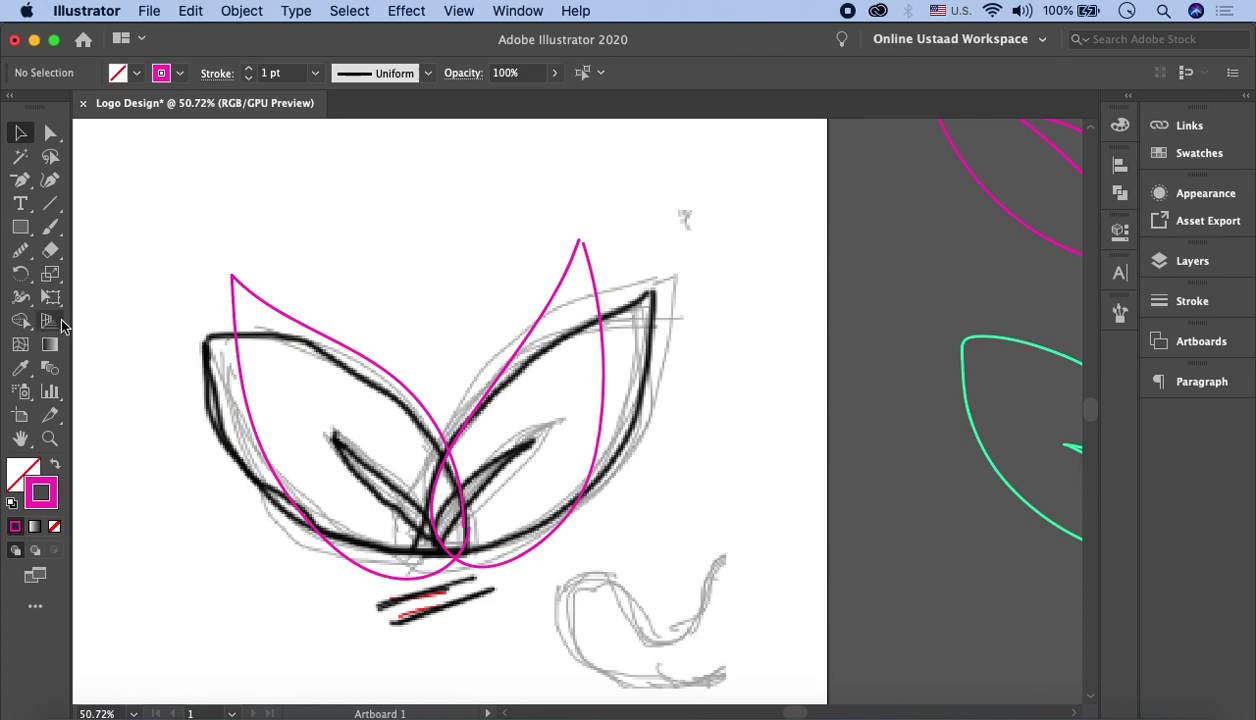
Undo the stray loop and paint a full leaf loop over the left leaf.
{"action": "key", "text": "super+z"}
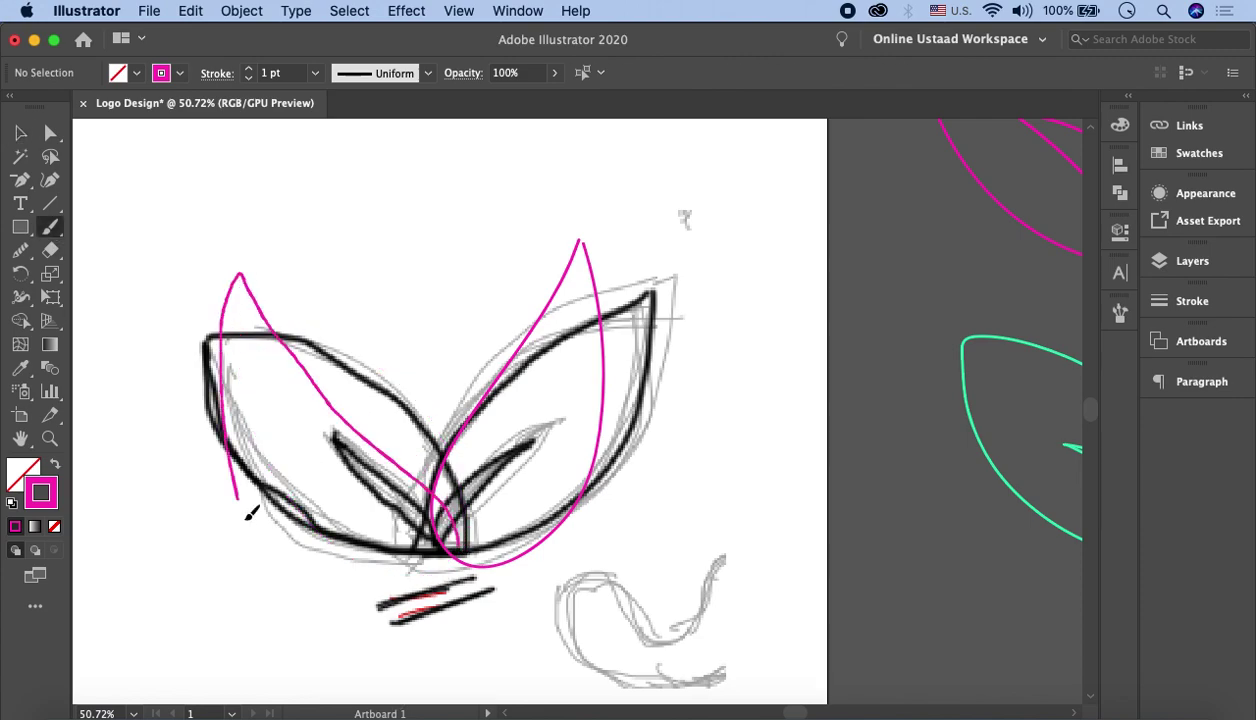
{"action": "mouse_move", "coordinate": [258, 340]}
{"action": "left_mouse_down"}
{"action": "mouse_move", "coordinate": [385, 590]}
{"action": "mouse_move", "coordinate": [443, 580]}
{"action": "mouse_move", "coordinate": [304, 436]}
{"action": "left_mouse_up"}
{"action": "key", "text": "v"}
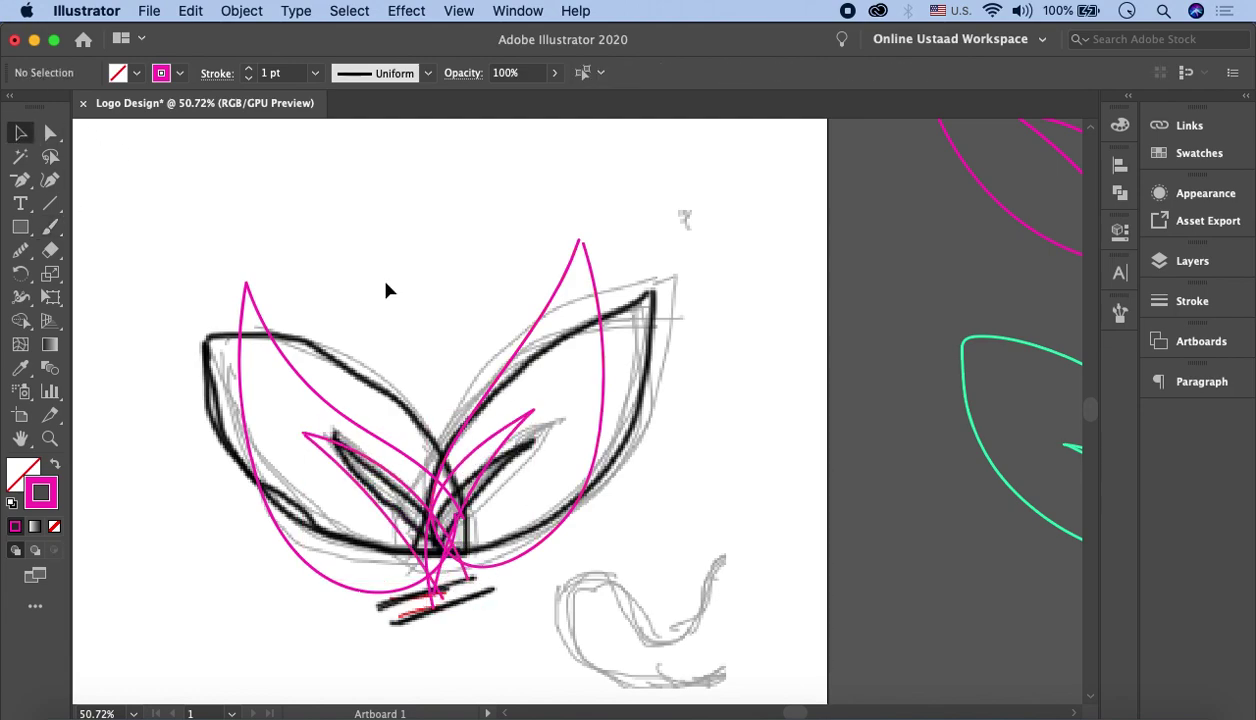
Nudge the inner magenta strokes, then select and delete them.
{"action": "left_click_drag", "start_coordinate": [480, 468], "coordinate": [425, 504]}
{"action": "left_click", "coordinate": [440, 487]}
{"action": "left_click", "coordinate": [530, 425]}
{"action": "left_click_drag", "start_coordinate": [550, 403], "coordinate": [449, 490]}
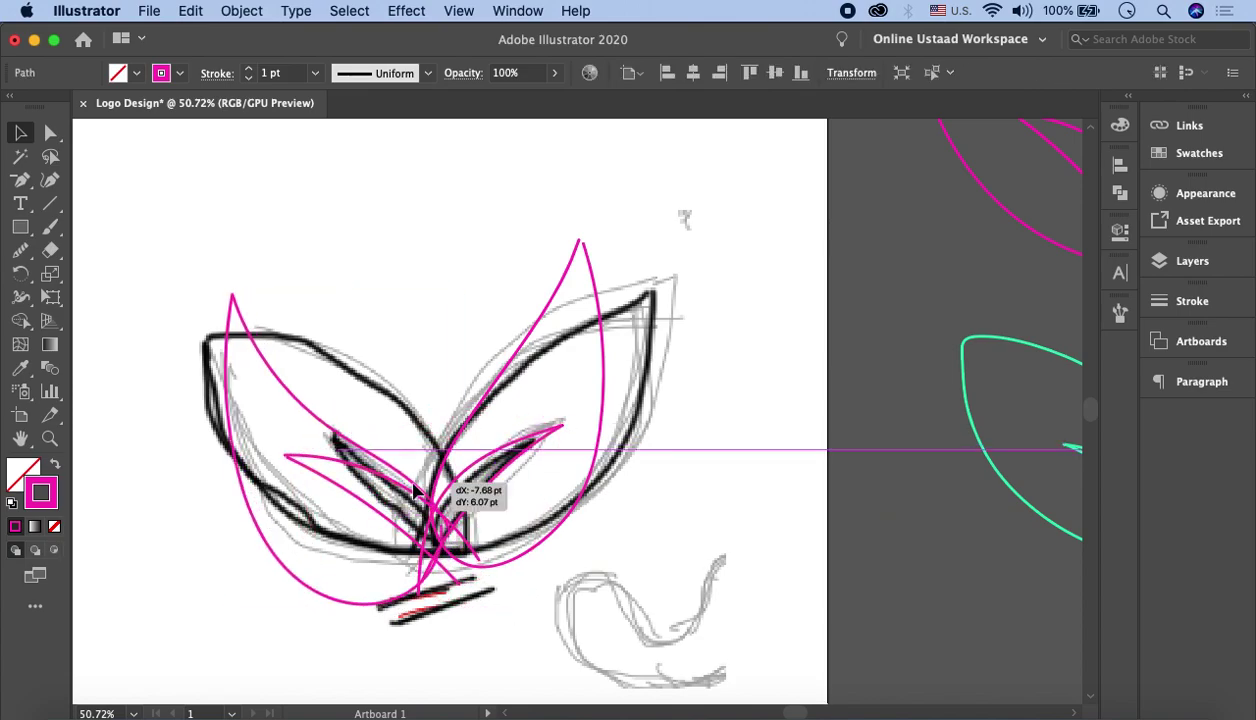
{"action": "key", "text": "Delete"}
Hide the sketch layer and redraw inner strokes in both leaves down to the stem.
{"action": "left_click", "coordinate": [1192, 260]}
{"action": "left_click", "coordinate": [703, 328]}
{"action": "left_click_drag", "start_coordinate": [510, 440], "coordinate": [458, 605]}
{"action": "mouse_move", "coordinate": [430, 505]}
{"action": "left_mouse_down"}
{"action": "mouse_move", "coordinate": [331, 462]}
{"action": "mouse_move", "coordinate": [450, 607]}
{"action": "left_mouse_up"}
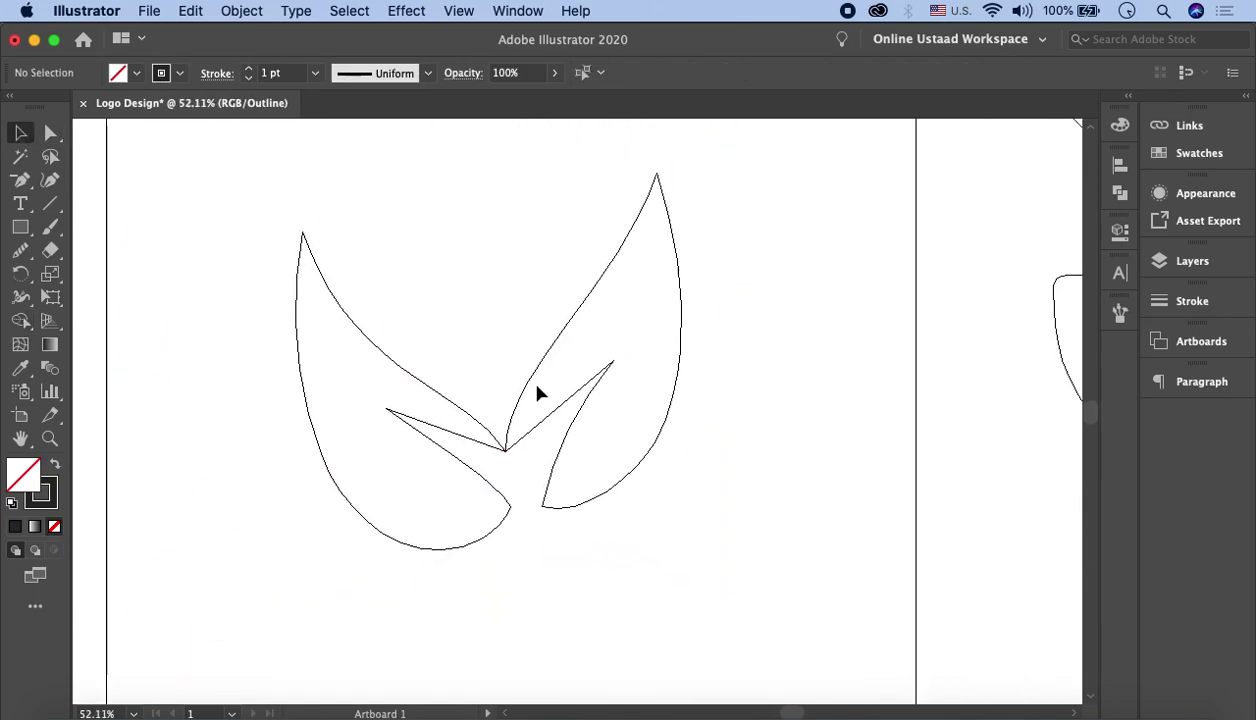
Redraw the left leaf edge smoothly and curve the straight upper line.
{"action": "scroll", "coordinate": [524, 378], "scroll_direction": "down", "scroll_amount": 3}
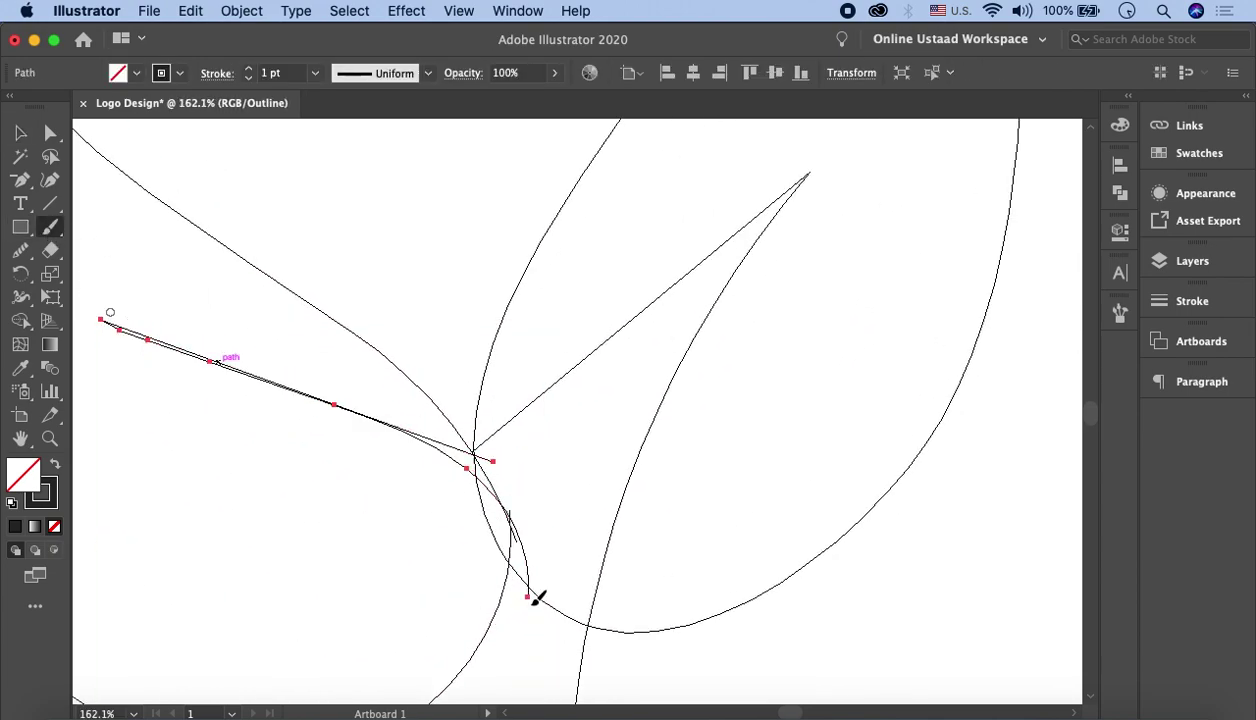
{"action": "key", "text": "v"}
{"action": "key", "text": "b"}
{"action": "left_click_drag", "start_coordinate": [196, 345], "coordinate": [478, 500]}
{"action": "left_click", "coordinate": [700, 262], "text": "ctrl"}
{"action": "left_click_drag", "start_coordinate": [701, 252], "coordinate": [482, 558]}
Marquee-select all the leaf paths together.
{"action": "key", "text": "v"}
{"action": "left_click", "coordinate": [465, 437]}
{"action": "scroll", "coordinate": [440, 430], "scroll_direction": "up", "scroll_amount": 5}
{"action": "scroll", "coordinate": [470, 500], "scroll_direction": "up", "scroll_amount": 2}
{"action": "scroll", "coordinate": [450, 497], "scroll_direction": "down", "scroll_amount": 10}
{"action": "scroll", "coordinate": [628, 493], "scroll_direction": "down", "scroll_amount": 2}
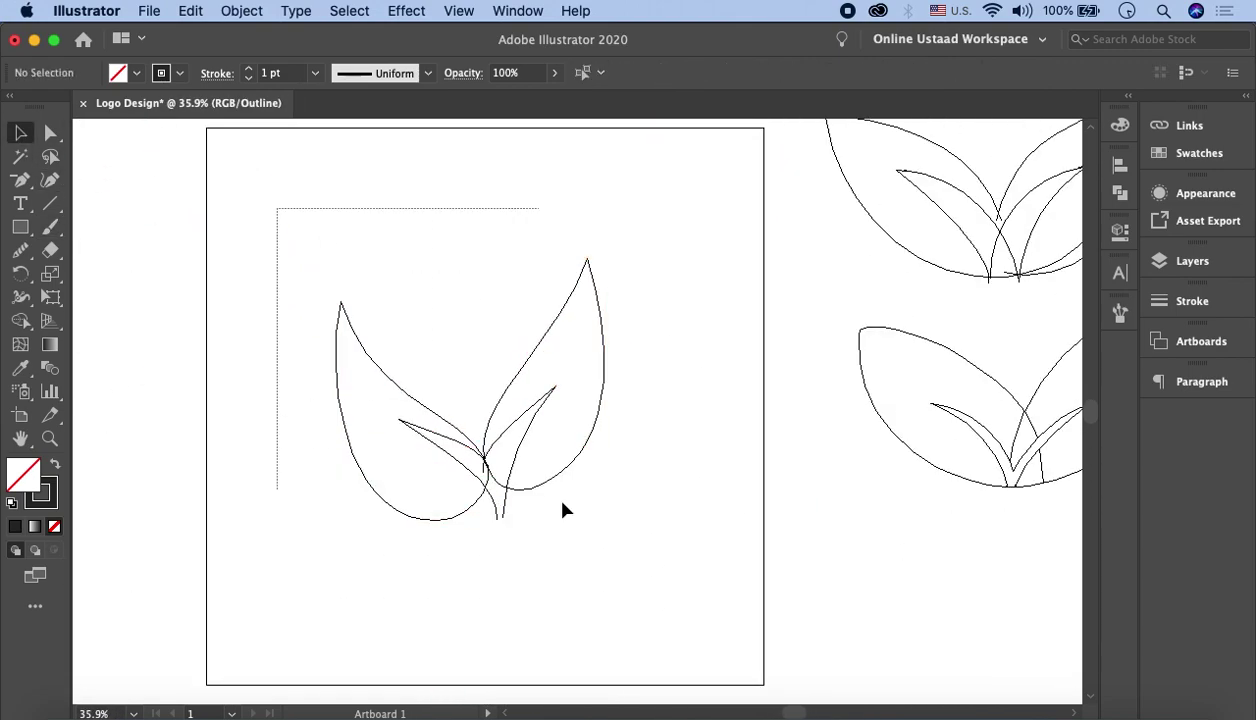
{"action": "left_click_drag", "start_coordinate": [275, 207], "coordinate": [445, 426]}
Merge the overlapping leaf paths with the Shape Builder (Shift+M), then deselect.
{"action": "key", "text": "shift+m"}
{"action": "scroll", "coordinate": [445, 426], "scroll_direction": "up", "scroll_amount": 3}
{"action": "scroll", "coordinate": [516, 485], "scroll_direction": "up", "scroll_amount": 1}
{"action": "scroll", "coordinate": [384, 317], "scroll_direction": "up", "scroll_amount": 3}
{"action": "scroll", "coordinate": [499, 233], "scroll_direction": "up", "scroll_amount": 3}
{"action": "scroll", "coordinate": [533, 608], "scroll_direction": "up", "scroll_amount": 3}
{"action": "scroll", "coordinate": [404, 550], "scroll_direction": "up", "scroll_amount": 3}
{"action": "scroll", "coordinate": [575, 348], "scroll_direction": "down", "scroll_amount": 2}
{"action": "scroll", "coordinate": [462, 420], "scroll_direction": "down", "scroll_amount": 2}
{"action": "scroll", "coordinate": [462, 448], "scroll_direction": "down", "scroll_amount": 1}
{"action": "scroll", "coordinate": [497, 397], "scroll_direction": "down", "scroll_amount": 10}
{"action": "scroll", "coordinate": [516, 495], "scroll_direction": "down", "scroll_amount": 3}
{"action": "key", "text": "v"}
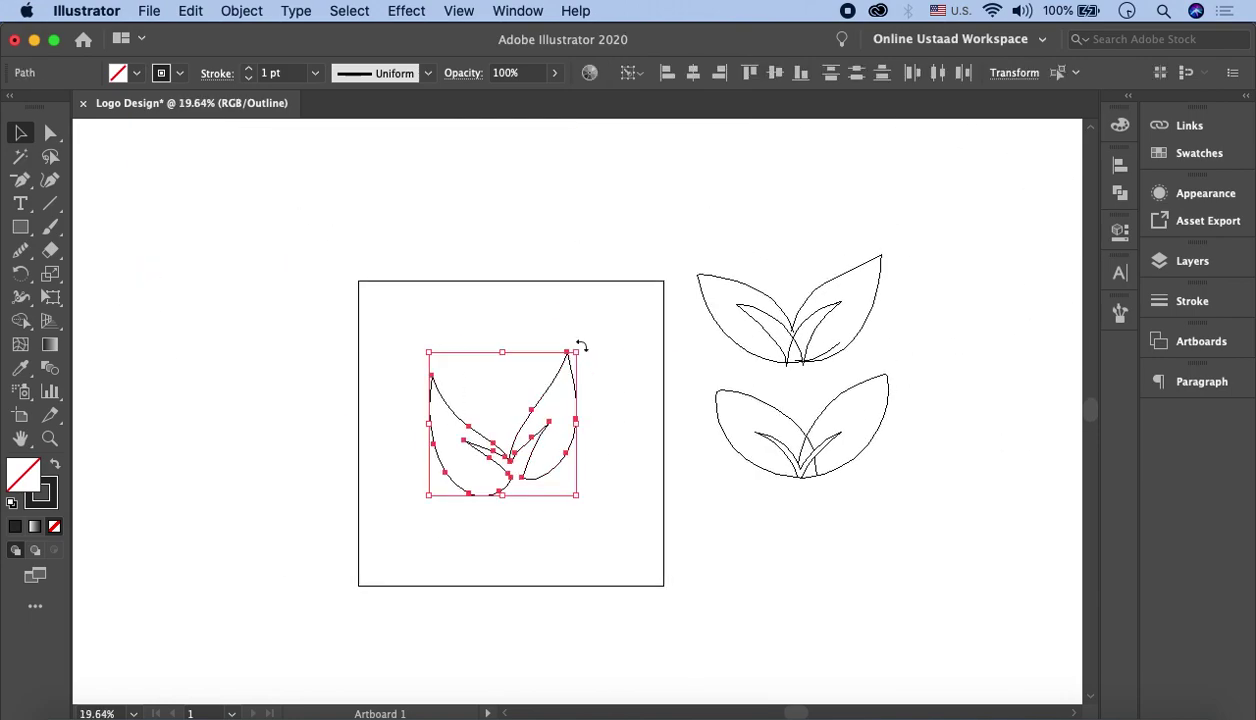
{"action": "left_click", "coordinate": [180, 368]}
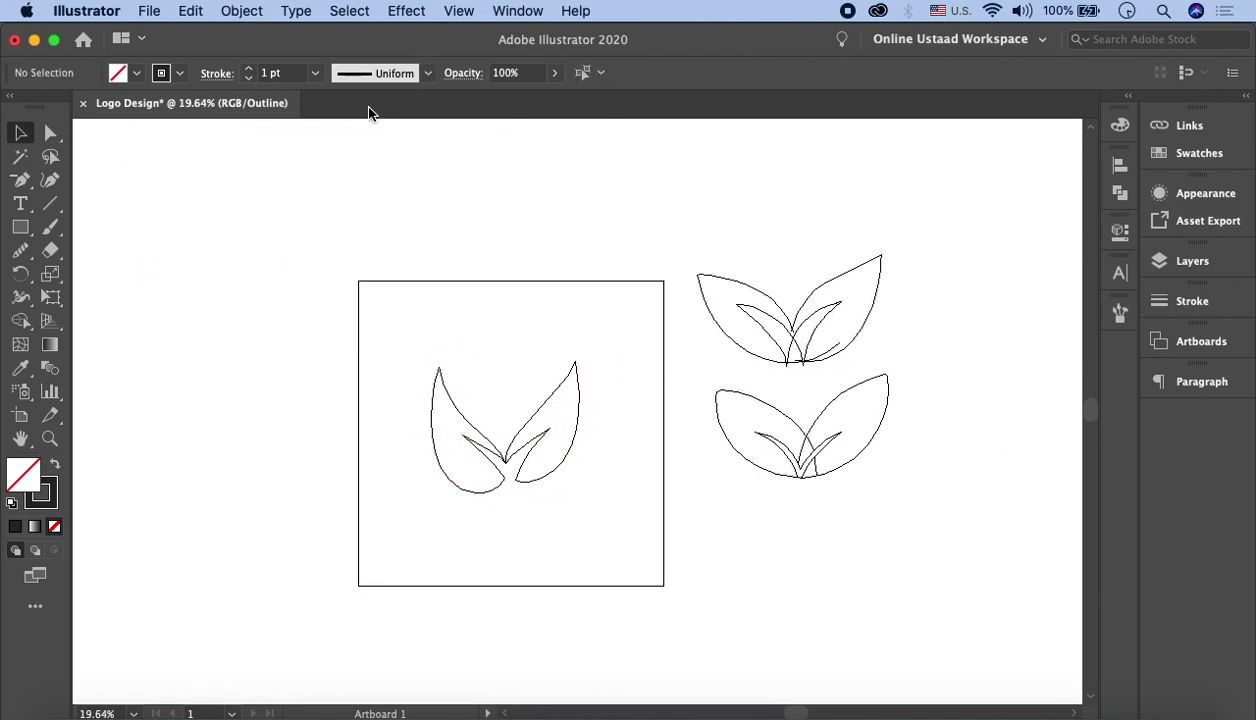
{"action": "scroll", "coordinate": [480, 450], "scroll_direction": "up", "scroll_amount": 3}
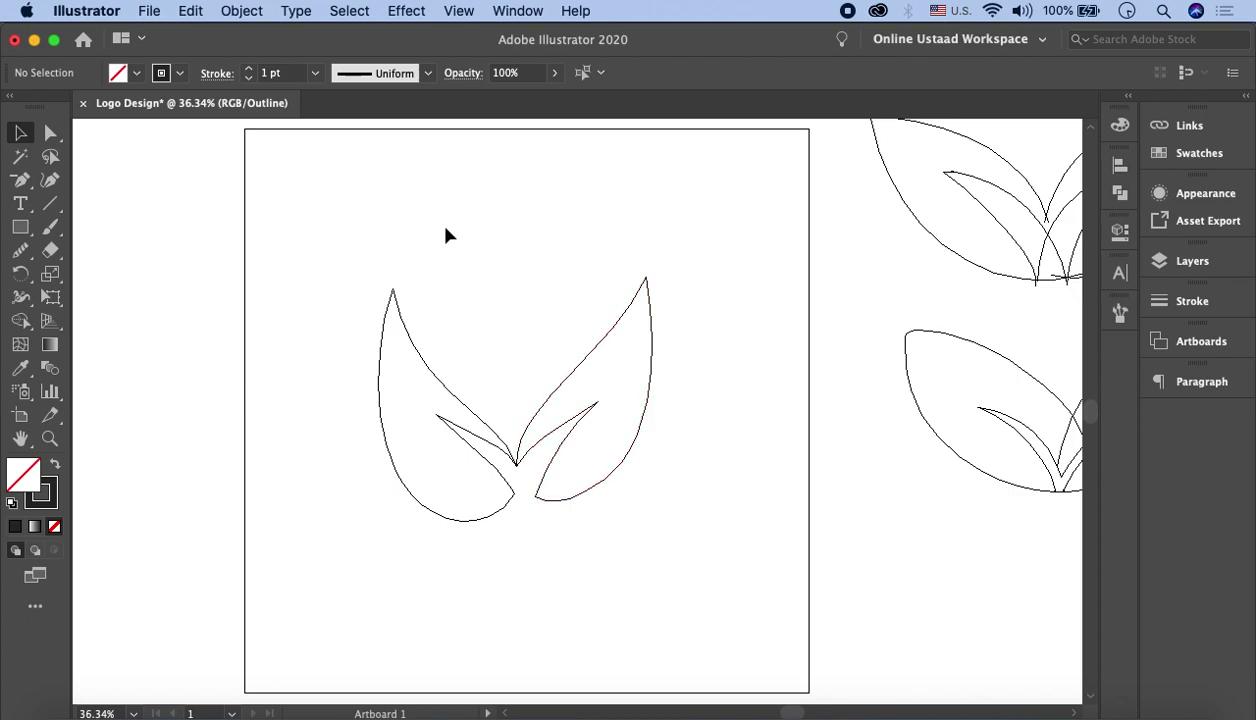
{"action": "left_click", "coordinate": [460, 12]}
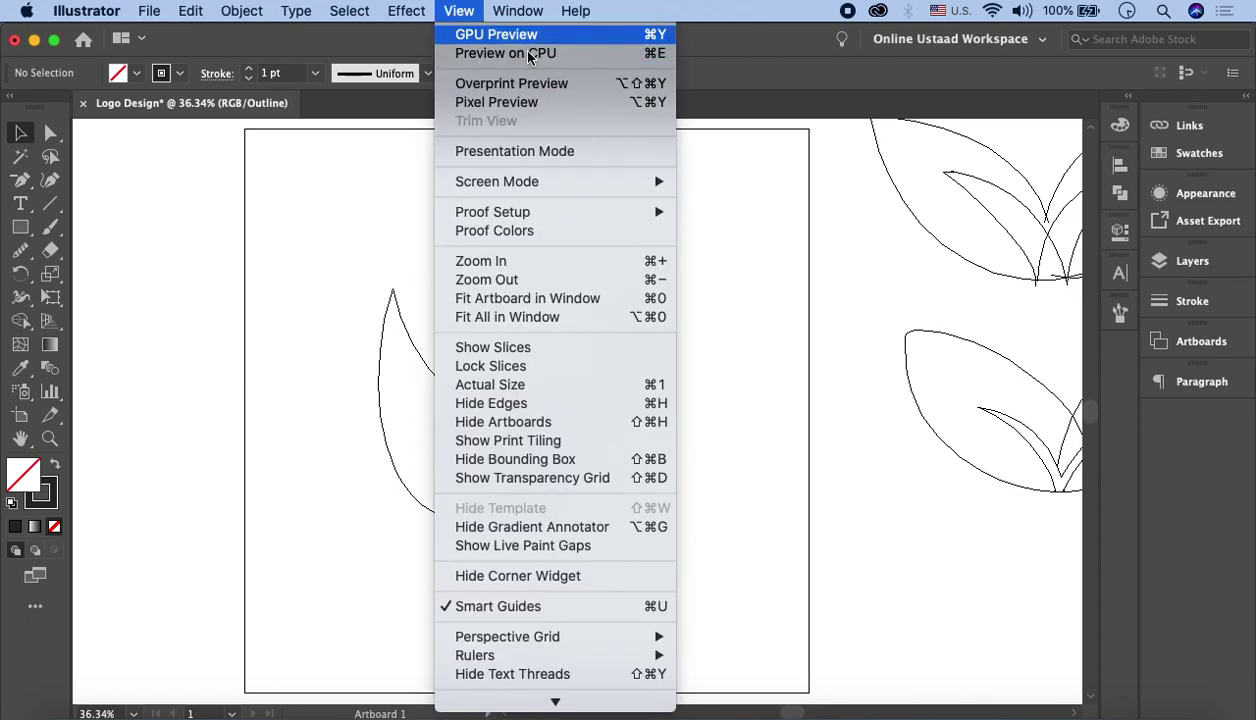
Switch from Outline to GPU Preview, select both leaf paths, then deselect them.
{"action": "left_click", "coordinate": [457, 31]}
{"action": "left_click_drag", "start_coordinate": [314, 224], "coordinate": [716, 545]}
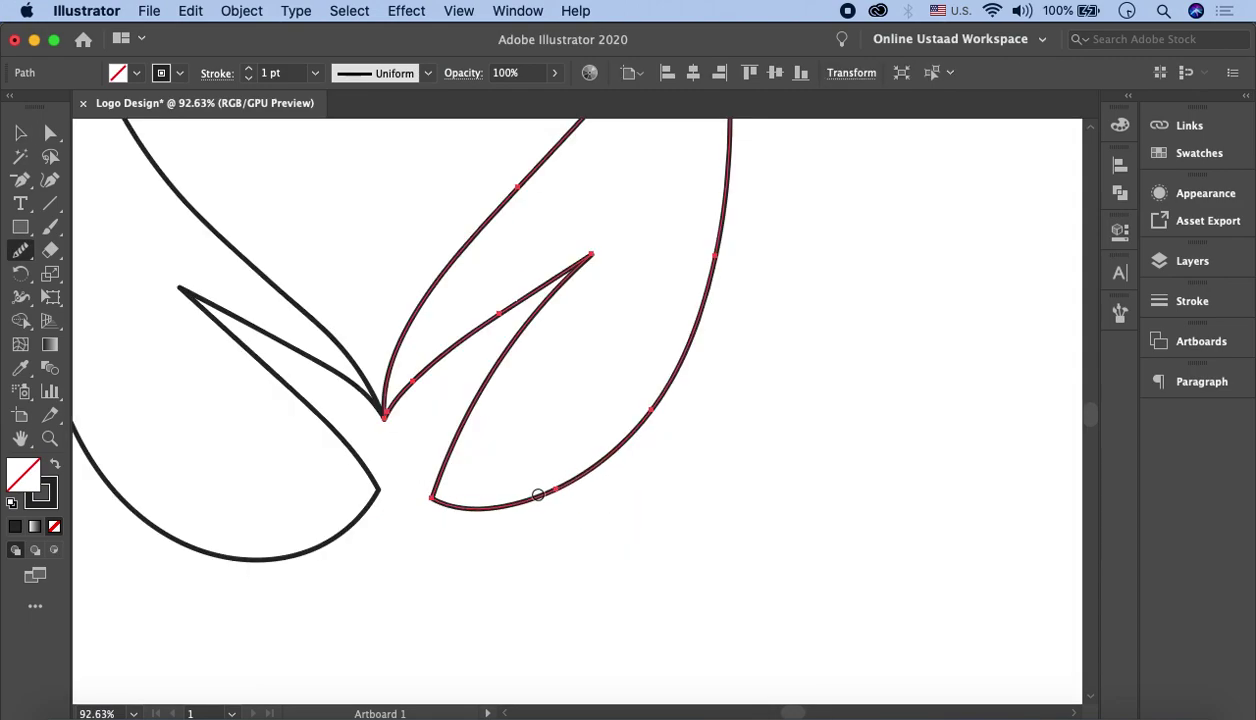
{"action": "scroll", "coordinate": [578, 430], "scroll_direction": "up", "scroll_amount": 2}
{"action": "scroll", "coordinate": [529, 440], "scroll_direction": "left", "scroll_amount": 2}
{"action": "scroll", "coordinate": [546, 437], "scroll_direction": "up", "scroll_amount": 5}
{"action": "scroll", "coordinate": [571, 431], "scroll_direction": "down", "scroll_amount": 3}
{"action": "scroll", "coordinate": [505, 620], "scroll_direction": "up", "scroll_amount": 5}
{"action": "scroll", "coordinate": [505, 620], "scroll_direction": "up", "scroll_amount": 1}
{"action": "scroll", "coordinate": [505, 617], "scroll_direction": "down", "scroll_amount": 5}
{"action": "scroll", "coordinate": [505, 615], "scroll_direction": "down", "scroll_amount": 4}
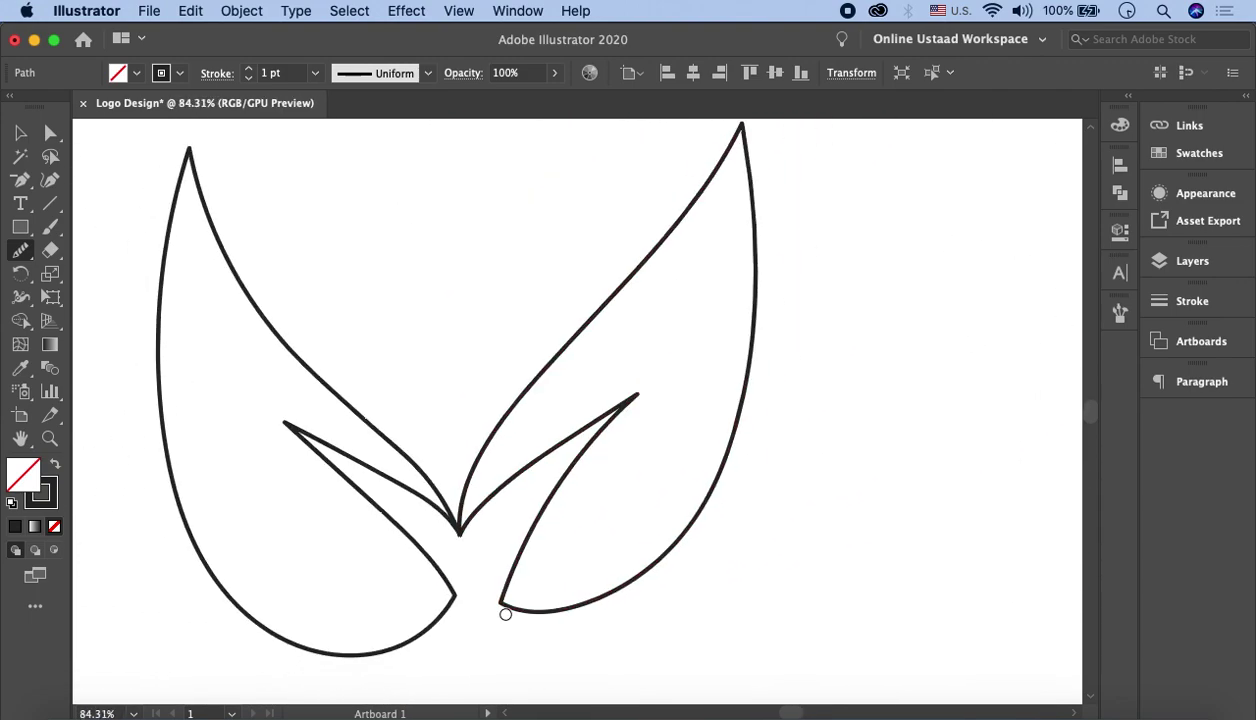
{"action": "scroll", "coordinate": [505, 611], "scroll_direction": "down", "scroll_amount": 1}
{"action": "key", "text": "v"}
{"action": "left_click", "coordinate": [186, 190]}
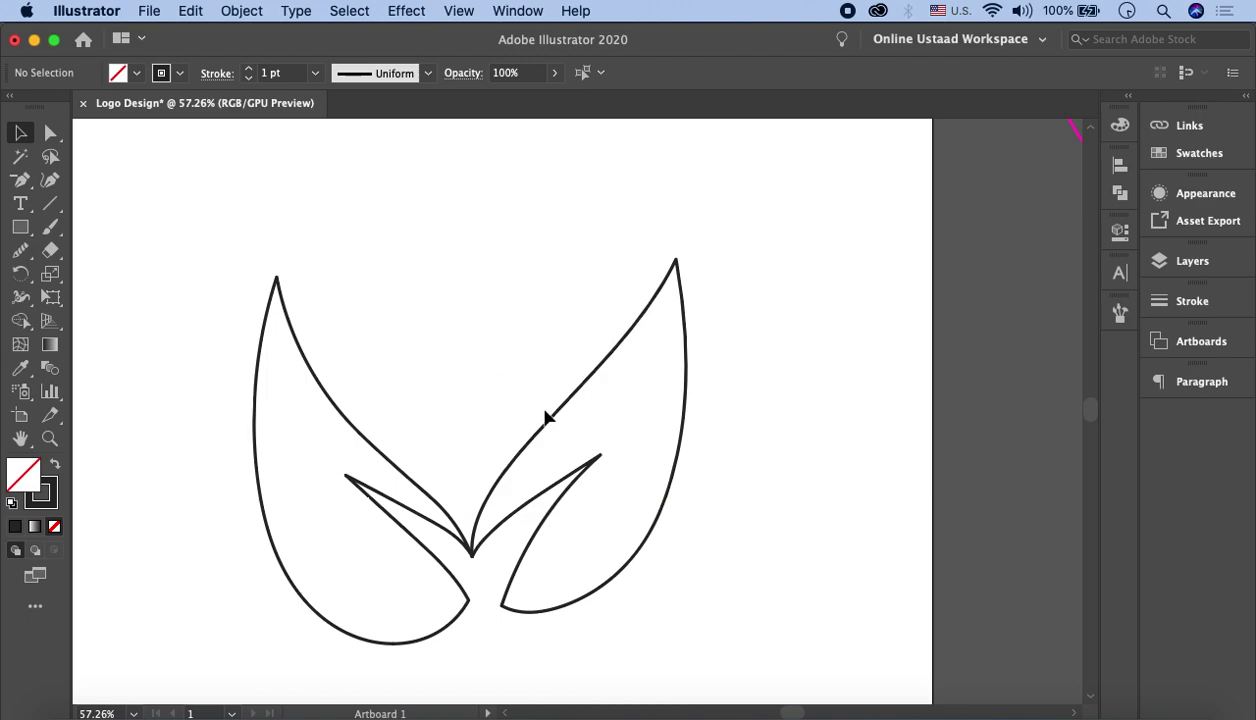
{"action": "scroll", "coordinate": [532, 410], "scroll_direction": "down", "scroll_amount": 2}
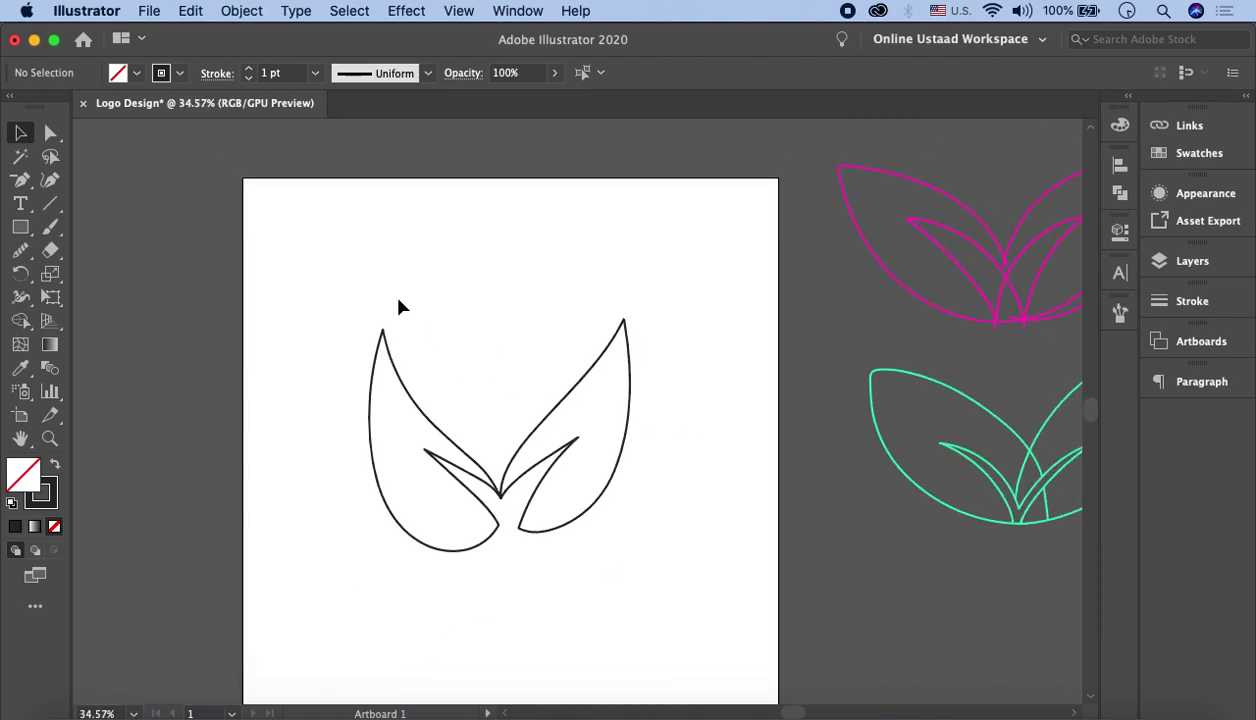
{"action": "left_click", "coordinate": [428, 418]}
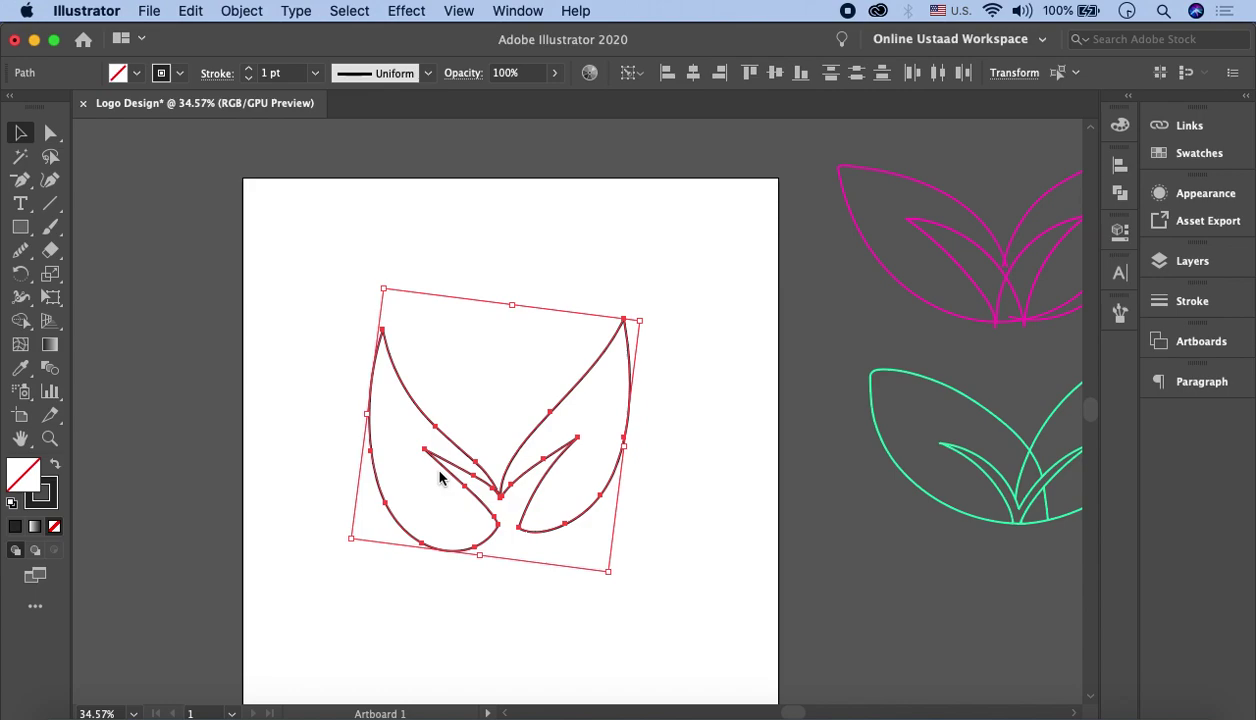
{"action": "left_click", "coordinate": [335, 313]}
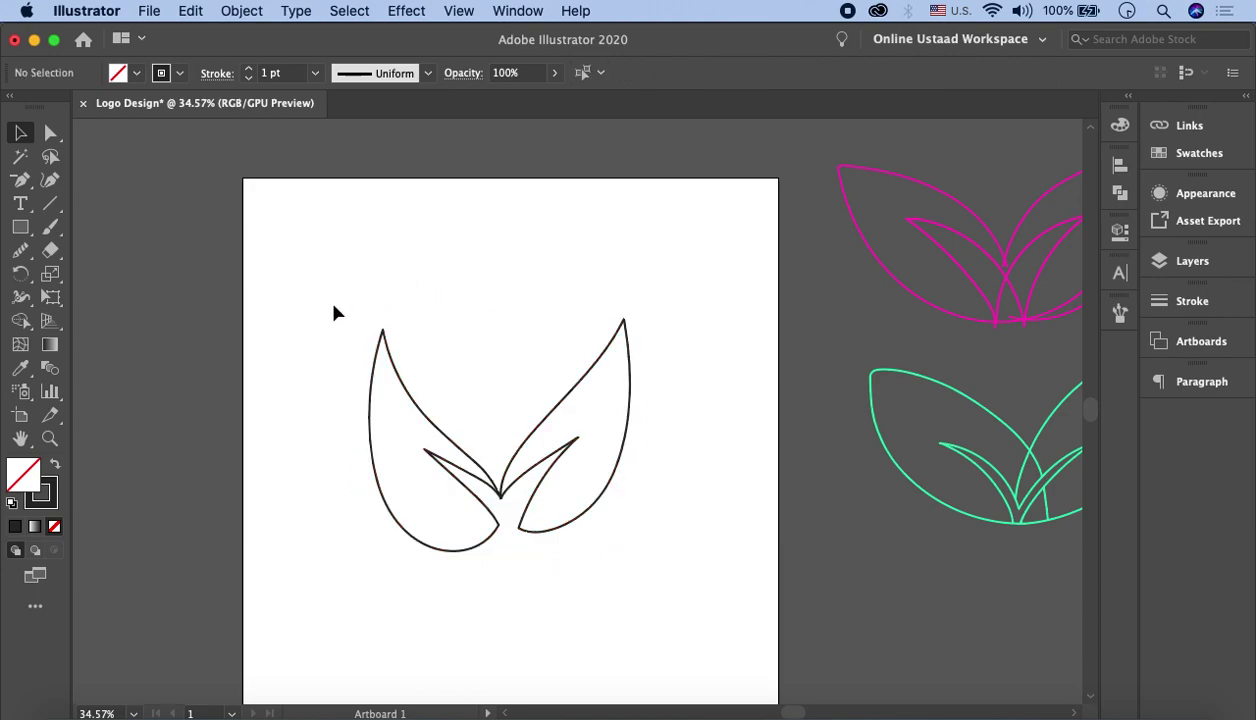
{"action": "left_click_drag", "start_coordinate": [300, 272], "coordinate": [535, 490]}
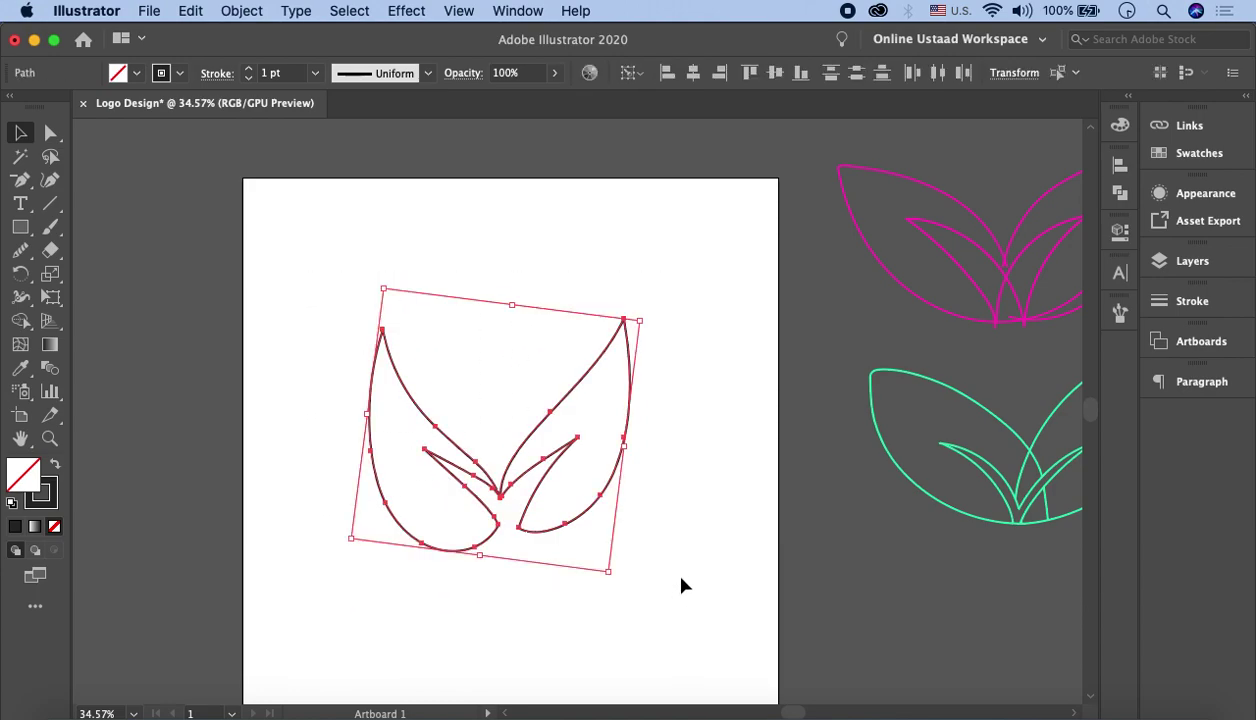
Swap fill and stroke so the sprout is solid black, then zoom in on it.
{"action": "left_click", "coordinate": [55, 464]}
{"action": "left_click", "coordinate": [300, 358]}
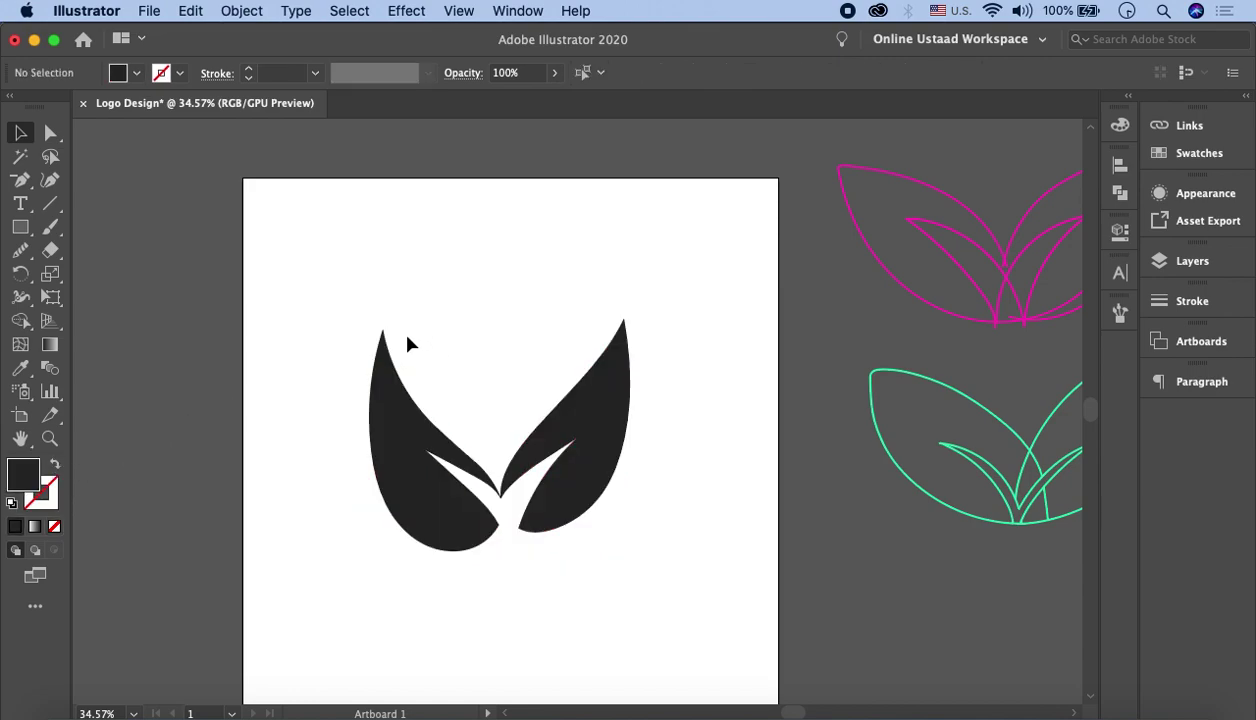
{"action": "left_click_drag", "start_coordinate": [286, 311], "coordinate": [642, 538]}
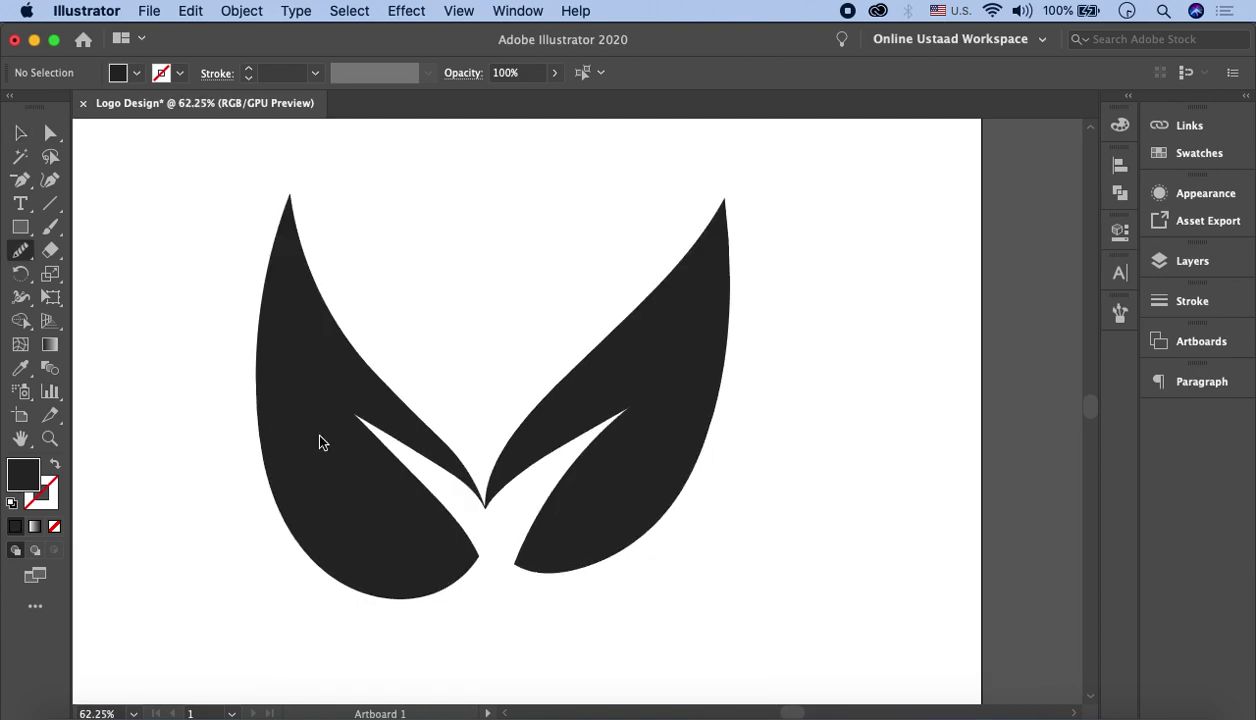